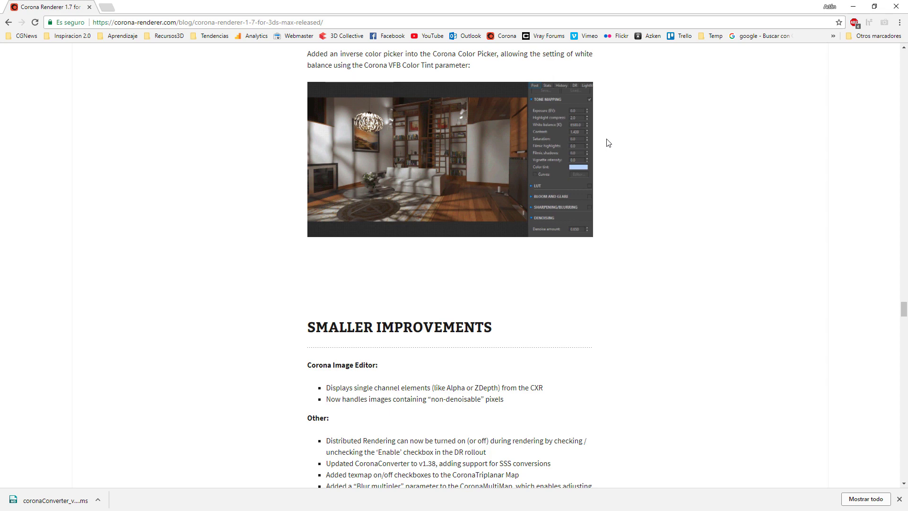
# Review the Corona Renderer 1.7 release notes, covering the smaller improvements, quick facts, company news and other speedups.
pyautogui.scroll(-4, 608, 143)
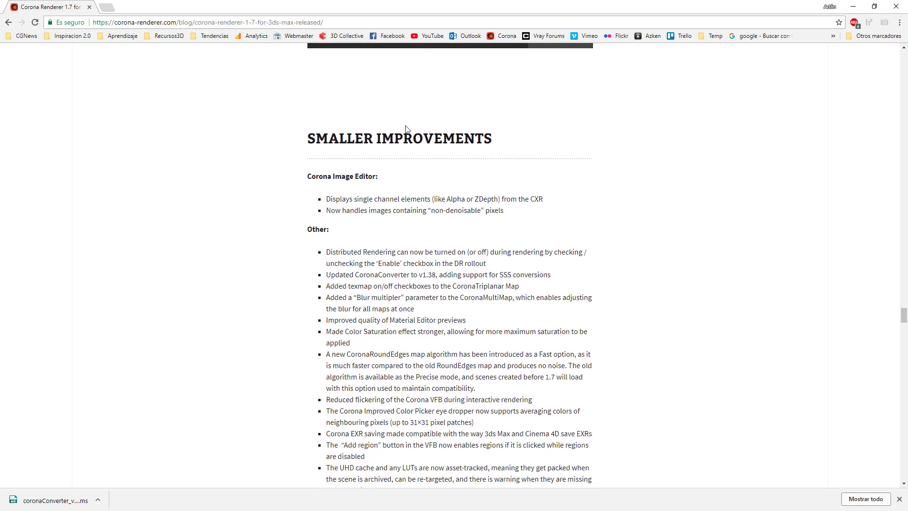
pyautogui.scroll(-2, 338, 264)
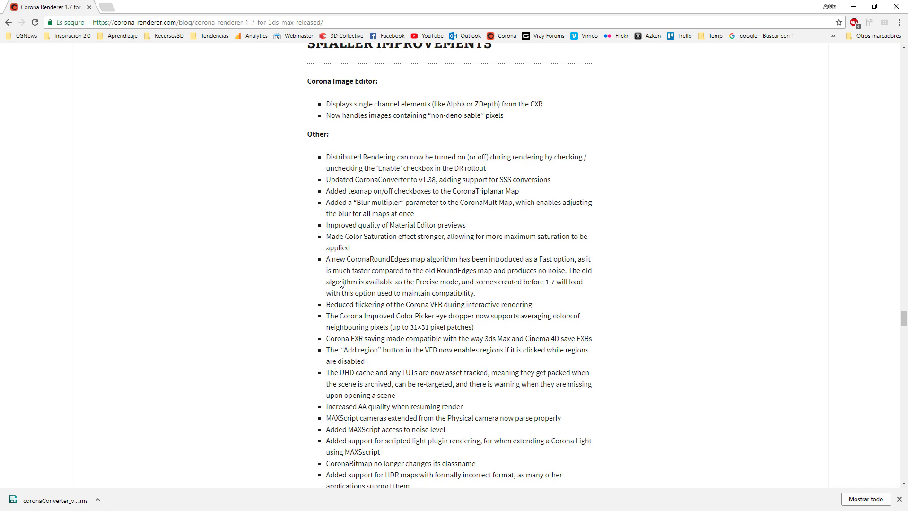
pyautogui.scroll(1, 340, 283)
pyautogui.scroll(-4, 350, 293)
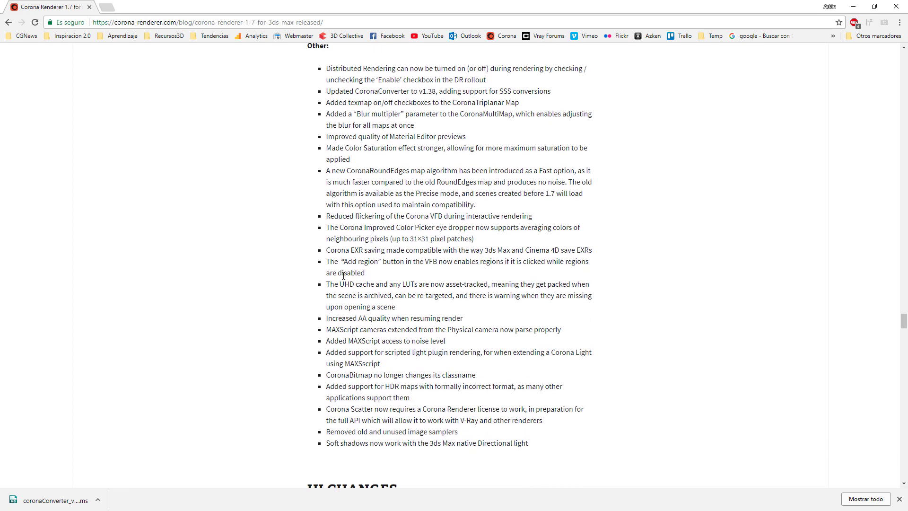
pyautogui.scroll(3, 367, 312)
pyautogui.scroll(-2, 378, 315)
pyautogui.scroll(6, 393, 321)
pyautogui.scroll(12, 394, 320)
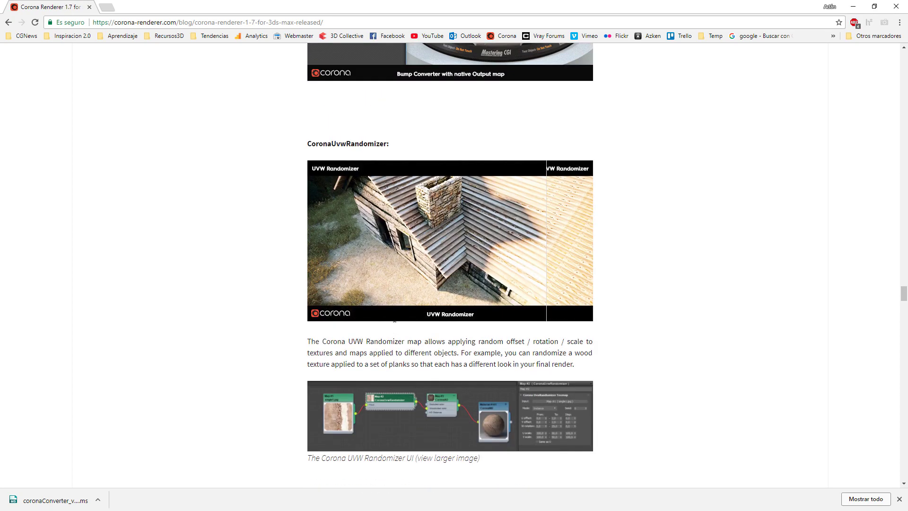
pyautogui.moveTo(904, 293); pyautogui.dragTo(904, 84)
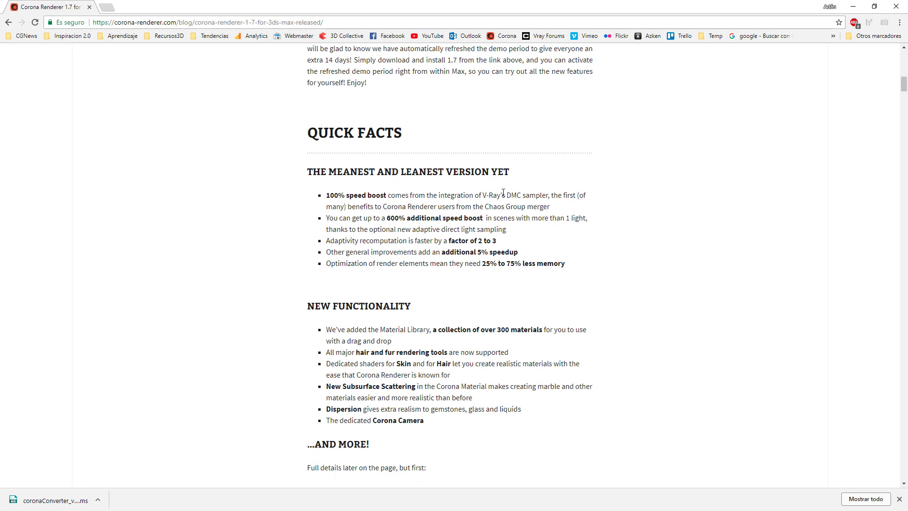
pyautogui.scroll(-20, 503, 192)
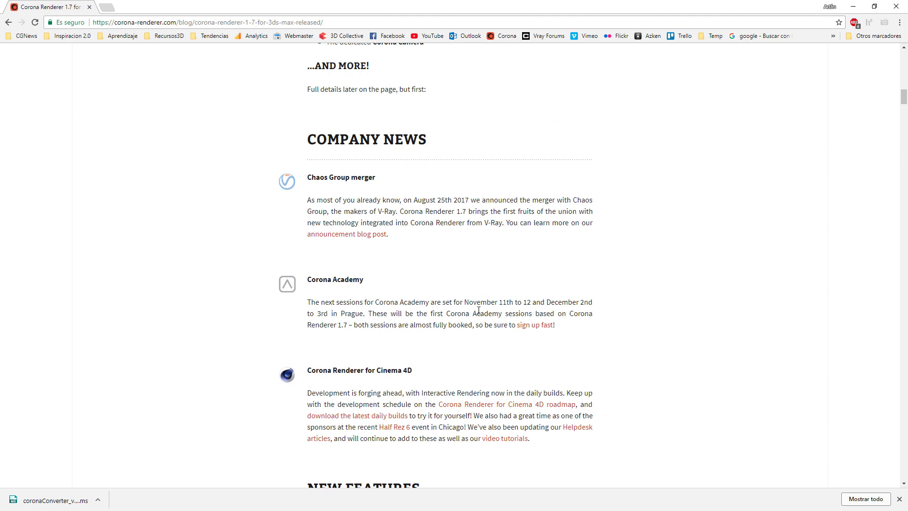
pyautogui.scroll(-20, 462, 319)
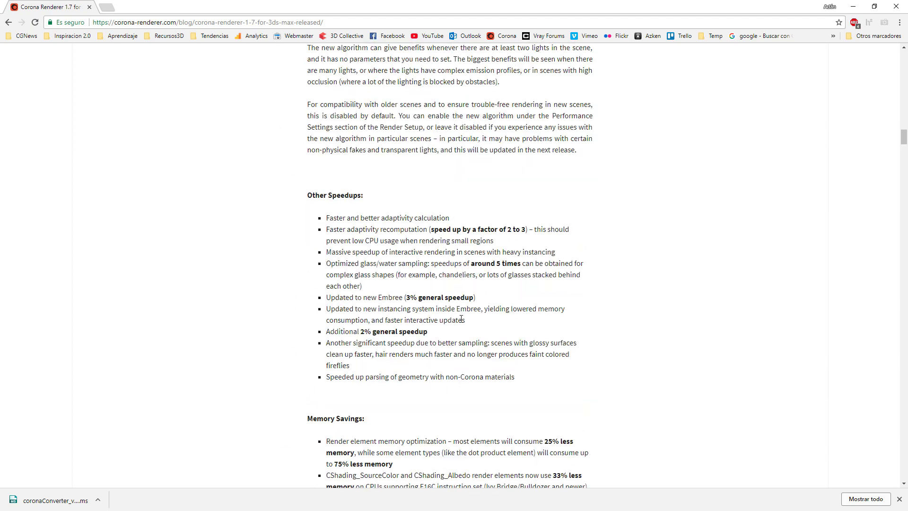
pyautogui.scroll(-4, 462, 323)
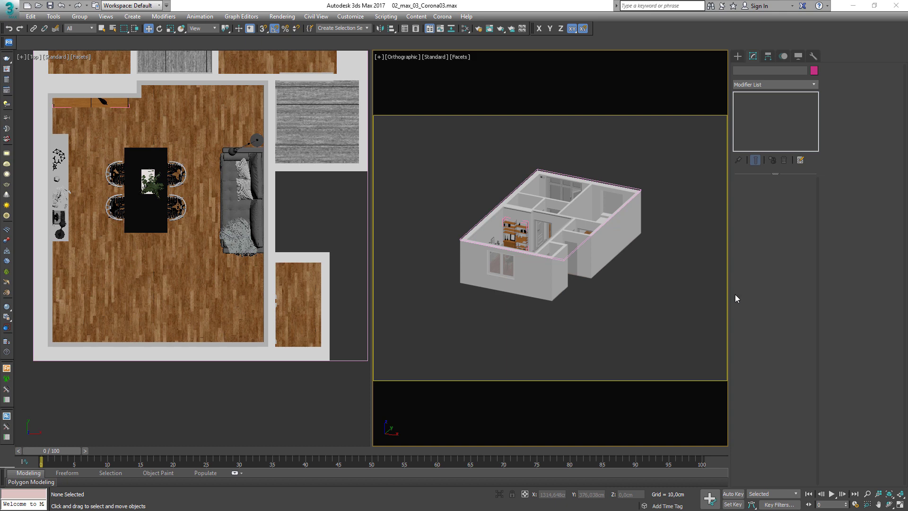
# Place a targeted CoronaCam in the living room's sofa-side corner, aimed diagonally past the dining table with a target distance of about 550 cm.
pyautogui.keyDown('alt'); pyautogui.moveTo(501, 275); pyautogui.dragTo(508, 298, button='middle'); pyautogui.keyUp('alt')
pyautogui.moveTo(167, 265); pyautogui.dragTo(188, 306, button='middle')
pyautogui.scroll(-2, 187, 306)
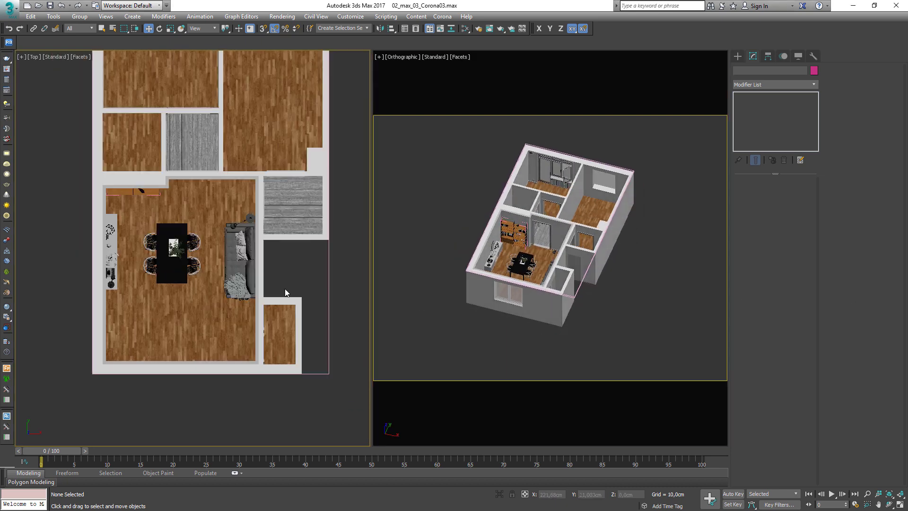
pyautogui.click(738, 56)
pyautogui.click(772, 69)
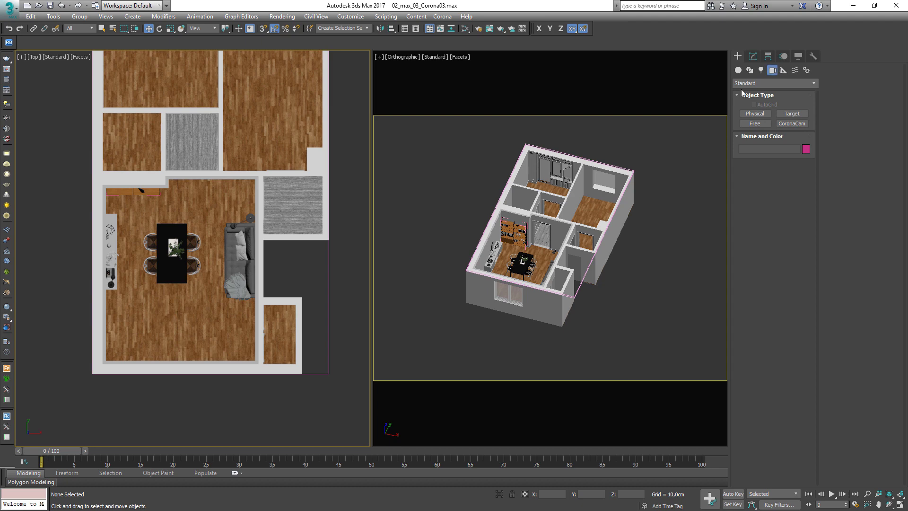
pyautogui.click(790, 124)
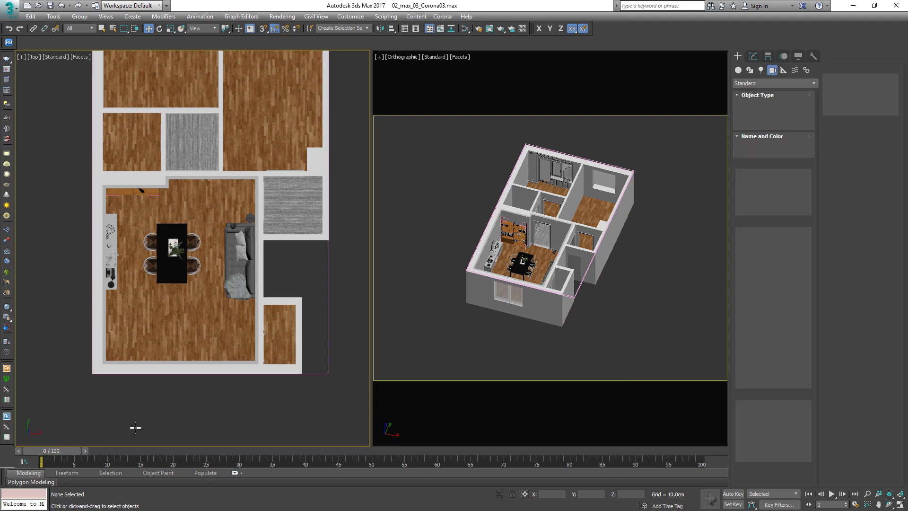
pyautogui.moveTo(233, 353); pyautogui.dragTo(131, 206)
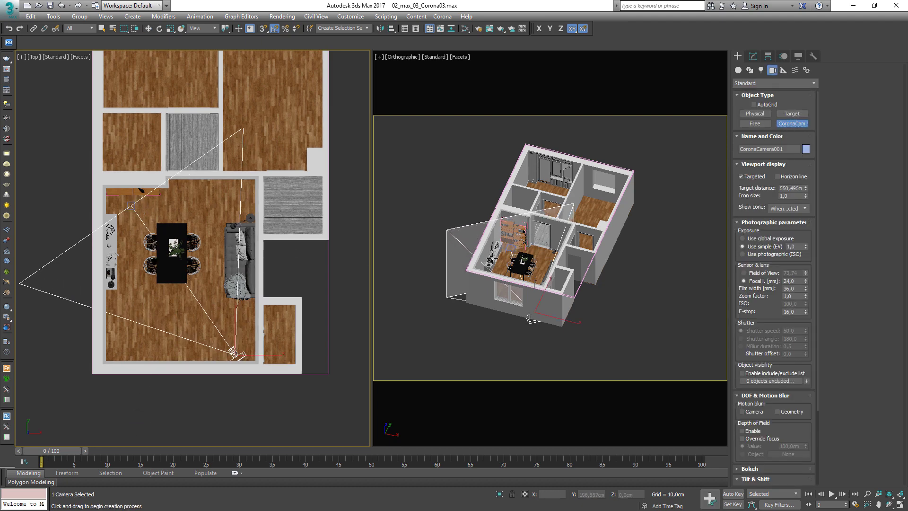
# Show the new camera's view in the orthographic viewport and raise the camera to frame the dining table, shelving and sofa.
pyautogui.rightClick(553, 303)
pyautogui.press('c')
pyautogui.moveTo(588, 210); pyautogui.dragTo(580, 254, button='middle')
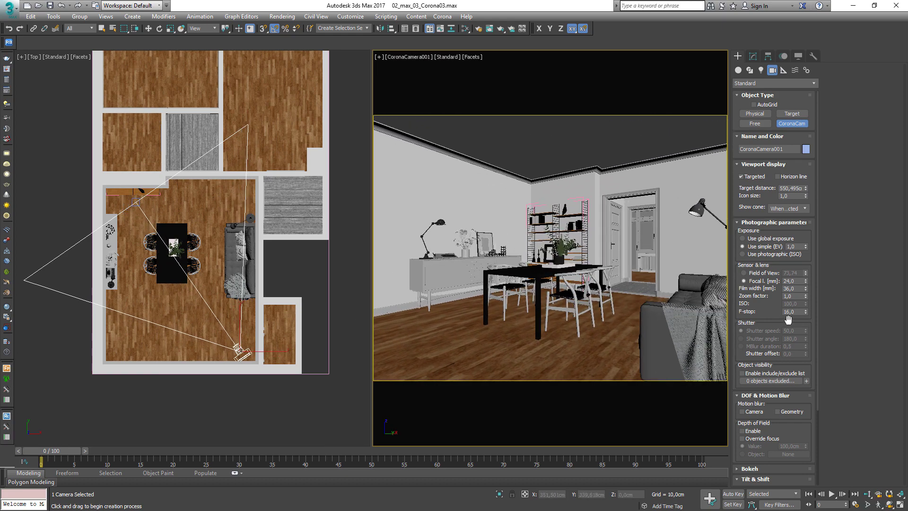
# Try the camera's photographic (ISO) exposure and return it to simple (EV).
pyautogui.doubleClick(798, 247)
pyautogui.click(766, 254)
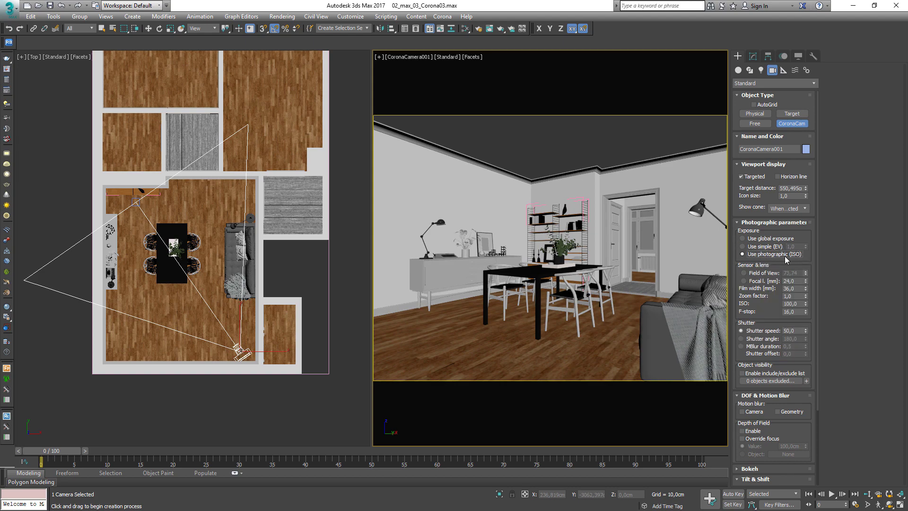
pyautogui.click(761, 246)
pyautogui.doubleClick(799, 247)
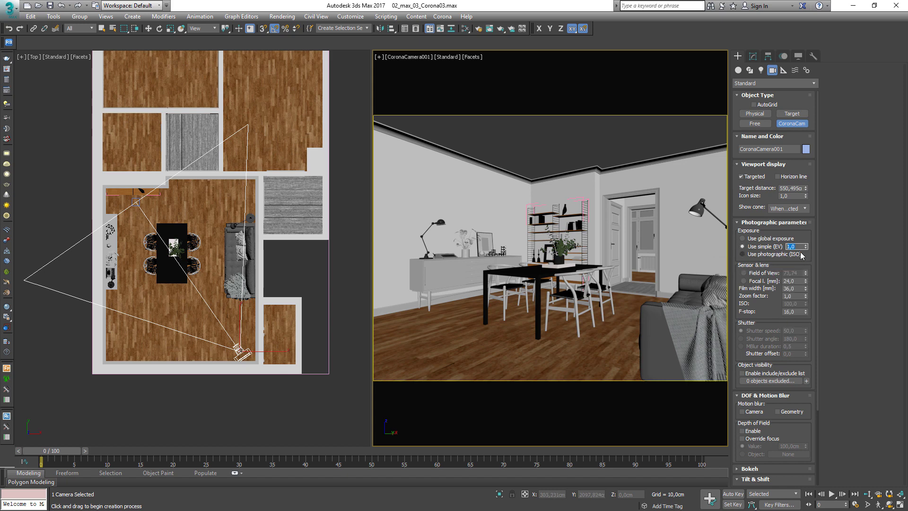
# Turn off the Targeted option for the Corona camera.
pyautogui.click(743, 176)
pyautogui.moveTo(781, 188); pyautogui.dragTo(839, 195)
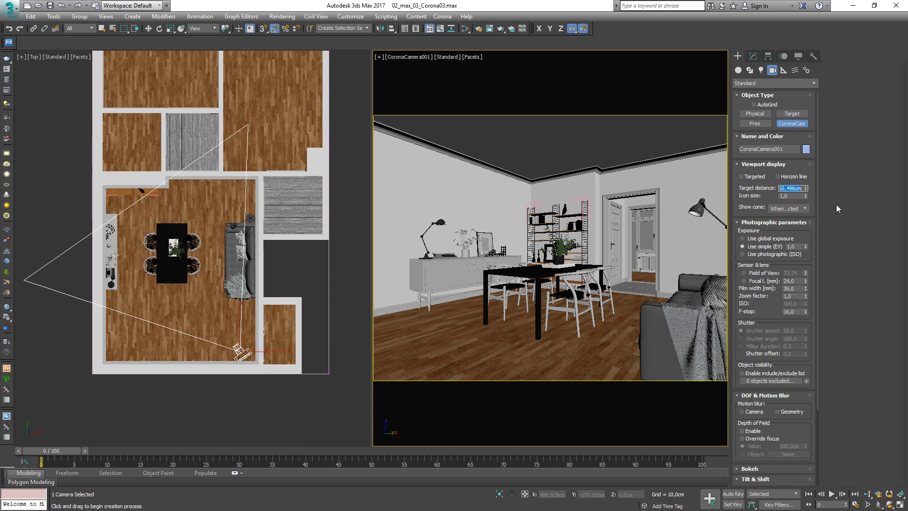
pyautogui.click(795, 195)
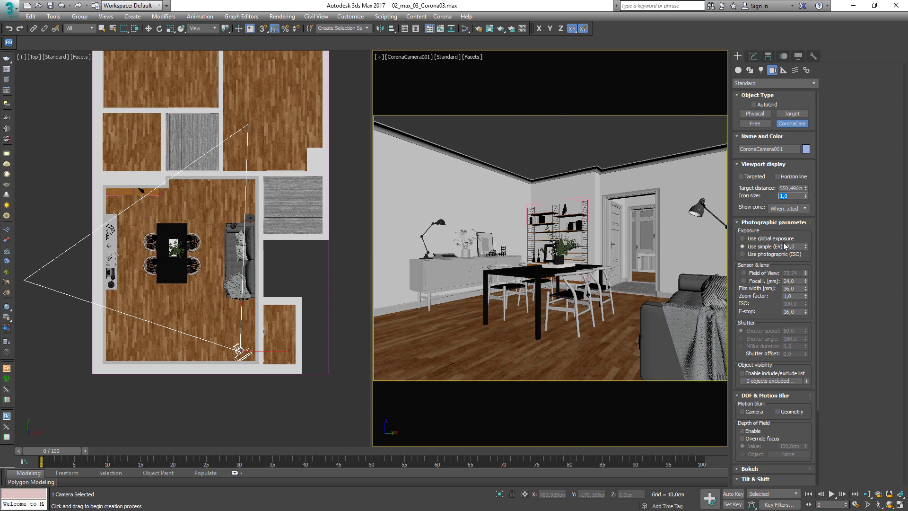
# Try controlling the camera lens by field of view and return to focal length.
pyautogui.click(744, 281)
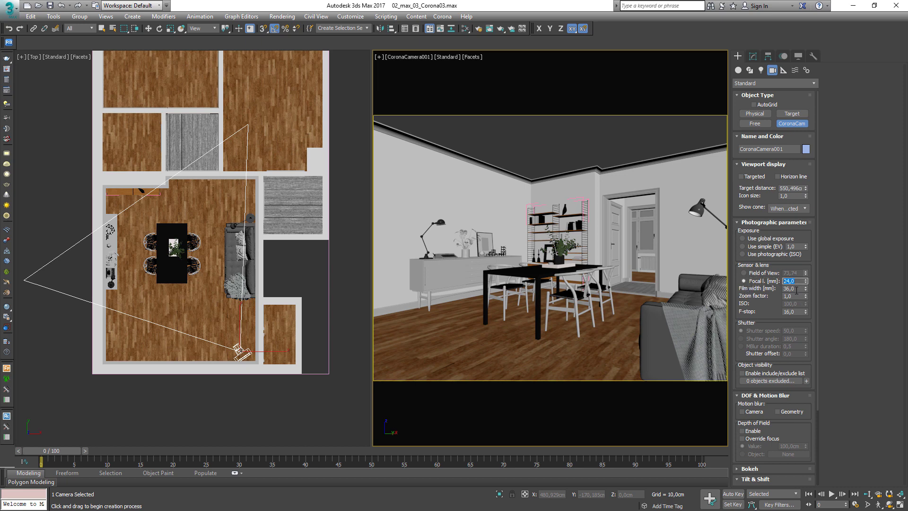
pyautogui.click(743, 273)
pyautogui.click(755, 282)
# Try the camera and geometry motion blur options, leaving both disabled.
pyautogui.moveTo(771, 315); pyautogui.dragTo(761, 238)
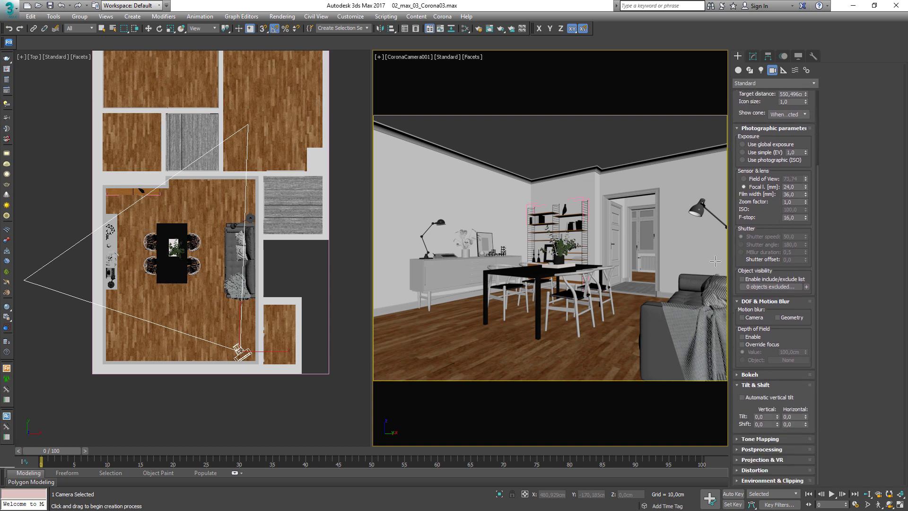
pyautogui.click(742, 318)
pyautogui.click(742, 318)
pyautogui.click(788, 318)
pyautogui.click(776, 317)
pyautogui.click(777, 318)
pyautogui.click(777, 318)
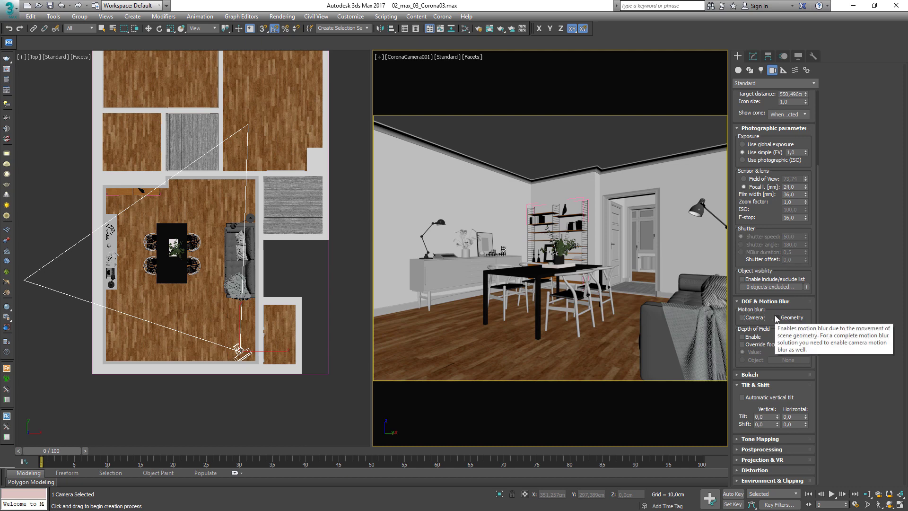
pyautogui.click(782, 319)
pyautogui.click(781, 319)
pyautogui.click(757, 322)
pyautogui.click(754, 322)
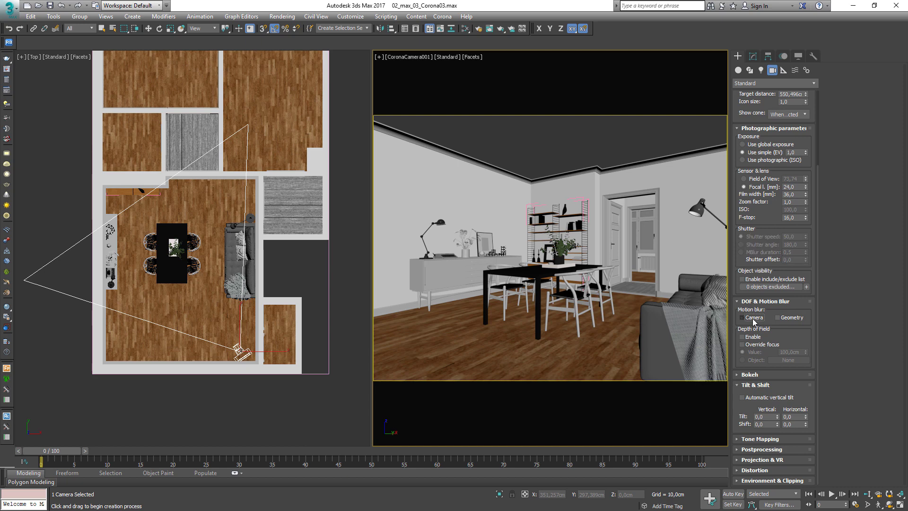
# Try the camera's depth of field and focus override options, leaving both disabled.
pyautogui.click(756, 338)
pyautogui.click(755, 338)
pyautogui.click(758, 345)
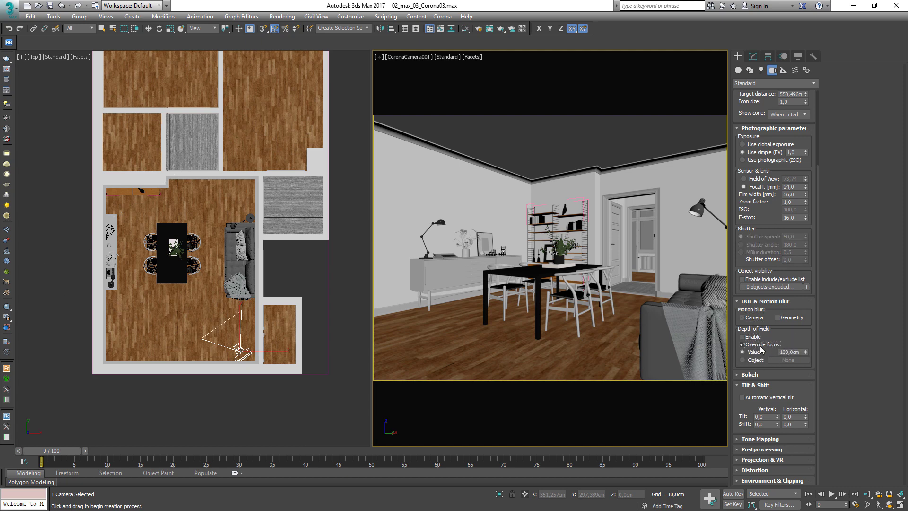
pyautogui.click(756, 345)
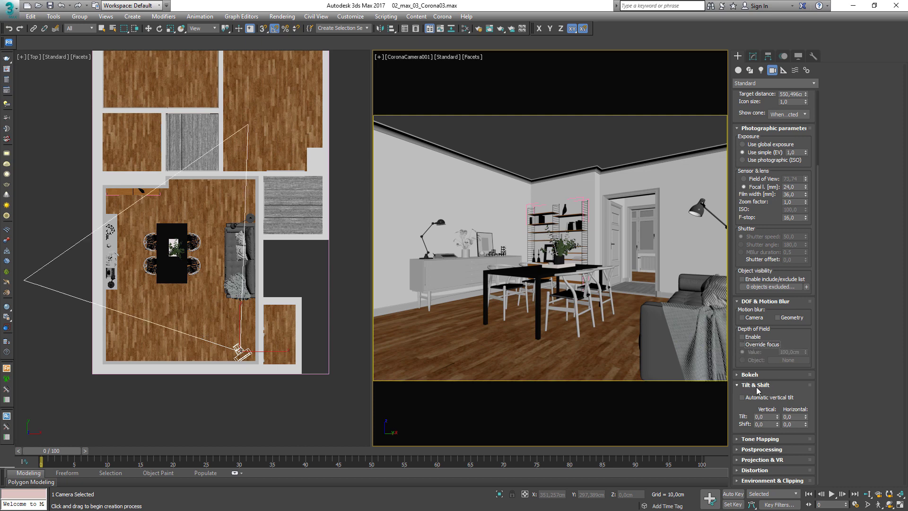
# Examine the camera's Bokeh, Tilt & Shift, Tone Mapping, Postprocessing and Projection & VR settings.
pyautogui.click(749, 374)
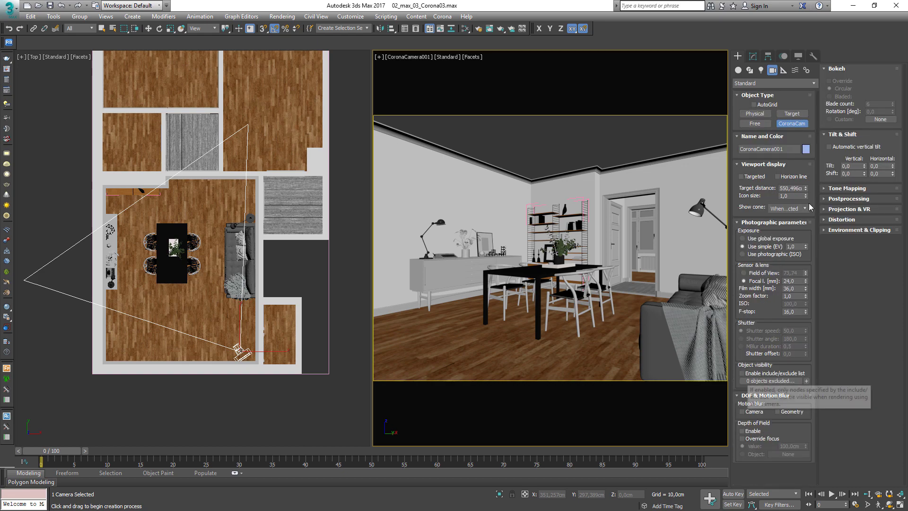
pyautogui.click(835, 69)
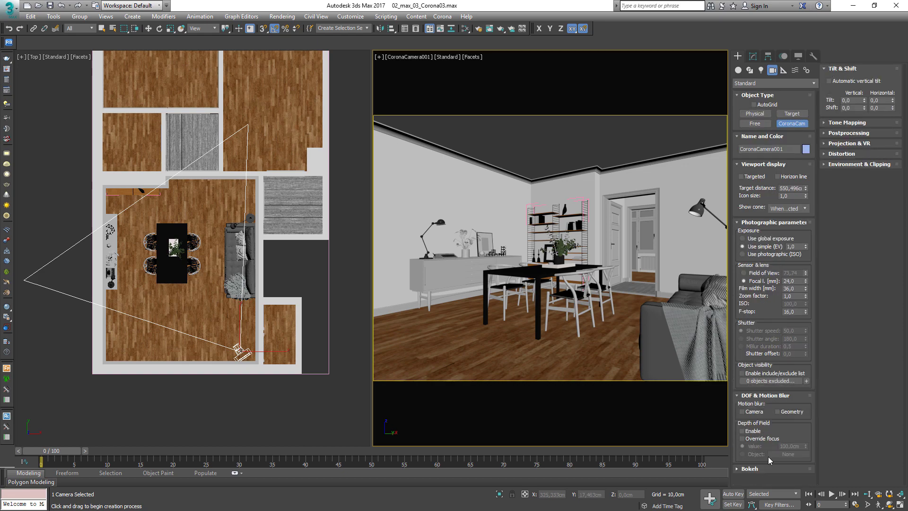
pyautogui.click(747, 396)
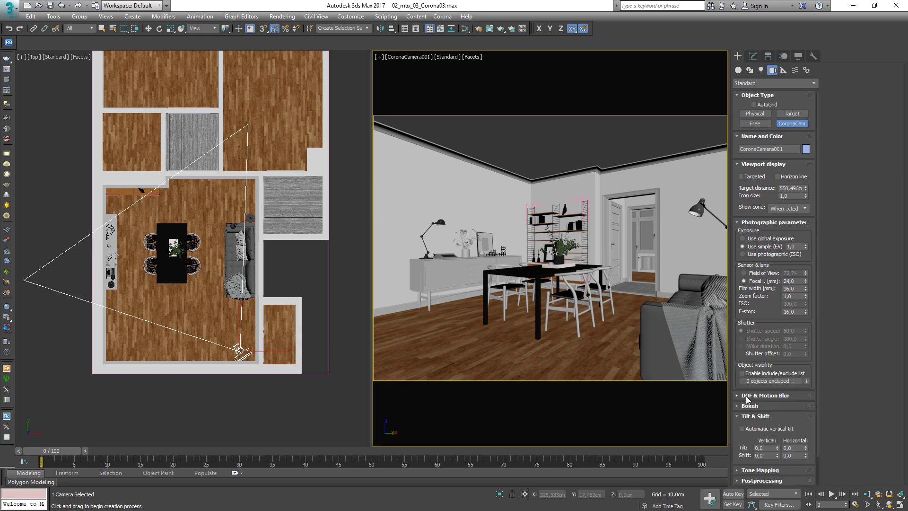
pyautogui.scroll(-2, 755, 429)
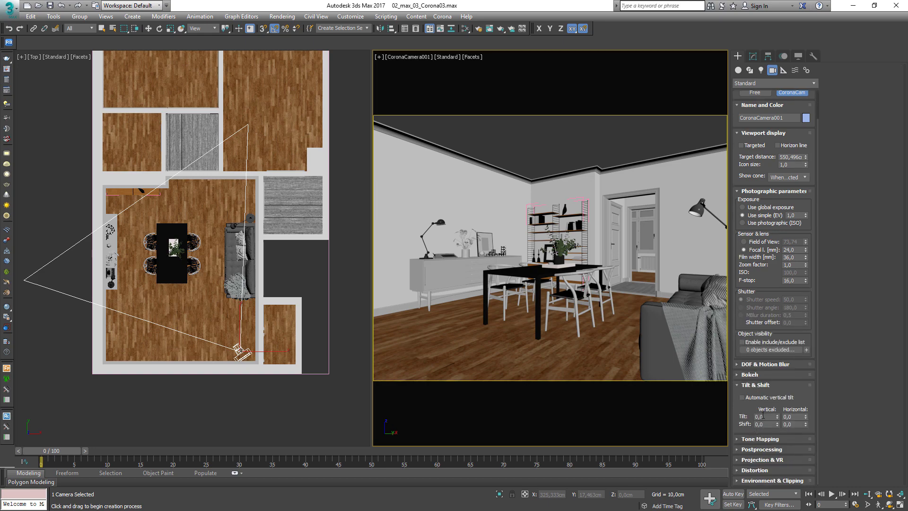
pyautogui.click(749, 375)
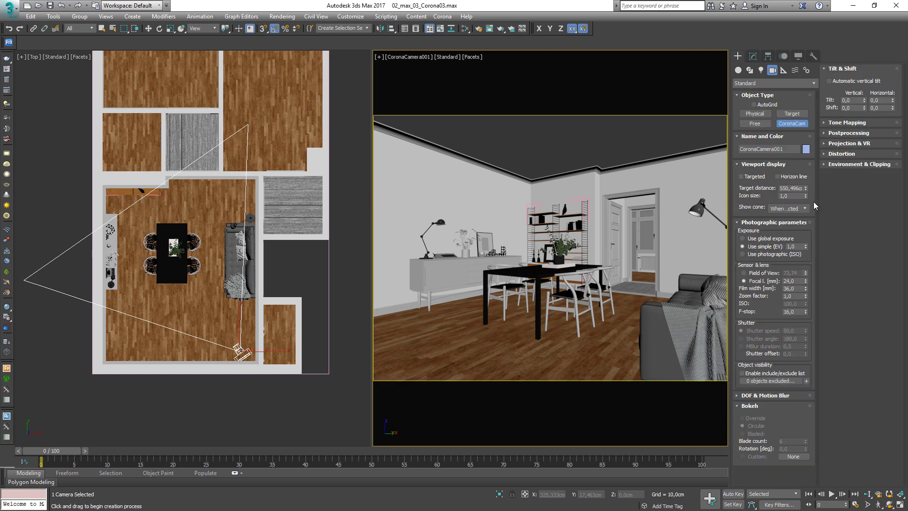
pyautogui.click(837, 123)
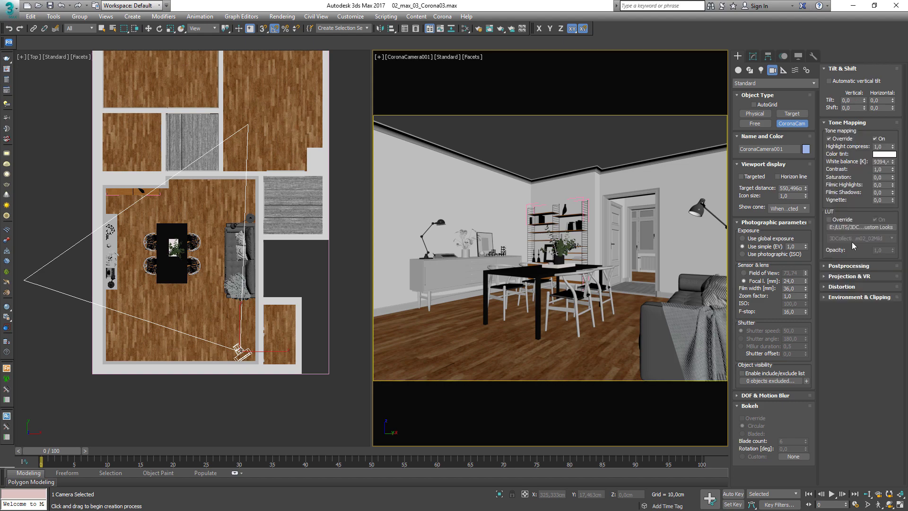
pyautogui.click(844, 266)
pyautogui.click(847, 400)
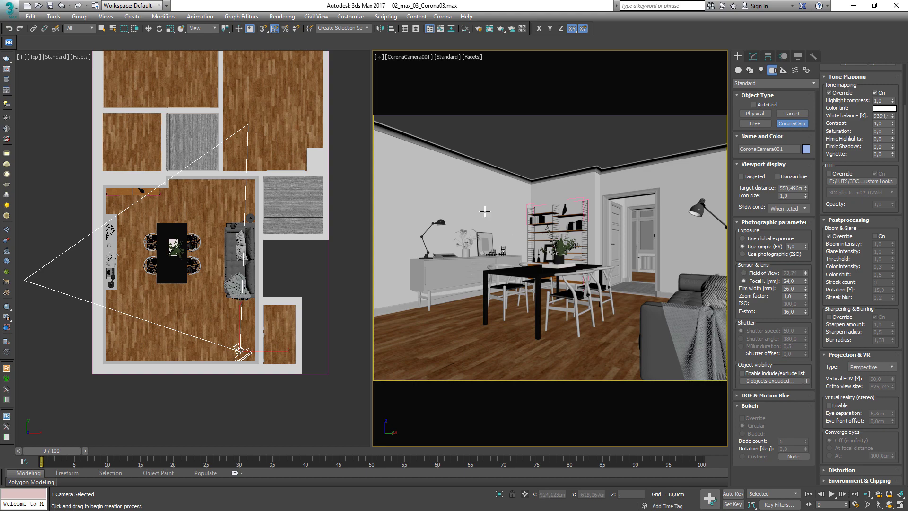
pyautogui.click(522, 154)
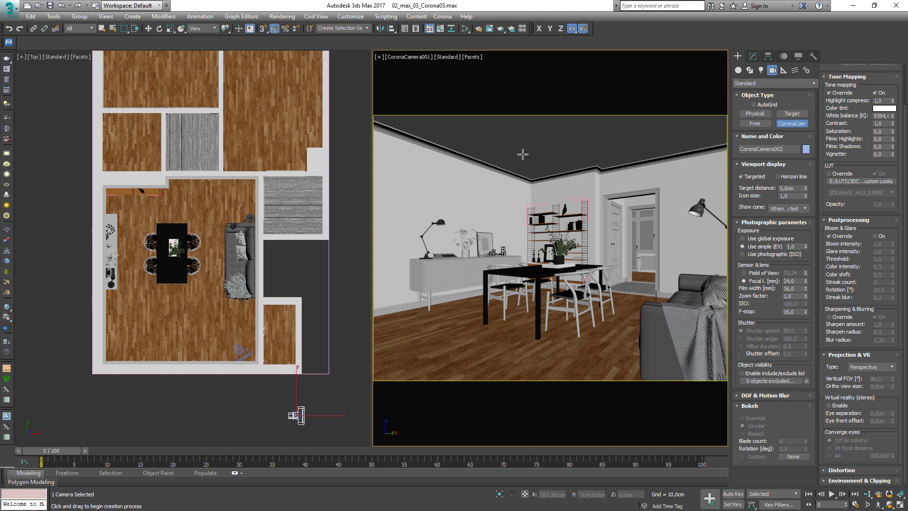
pyautogui.moveTo(269, 389); pyautogui.dragTo(239, 355, button='middle')
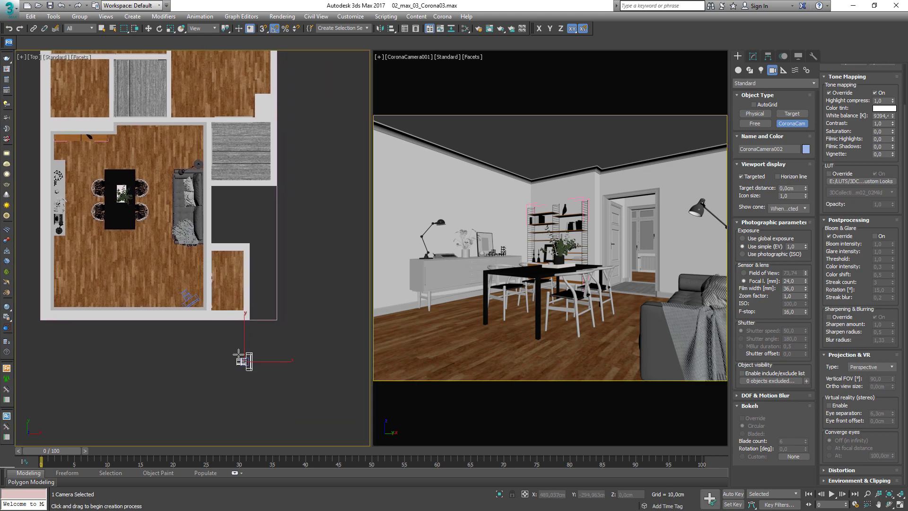
pyautogui.press('Delete')
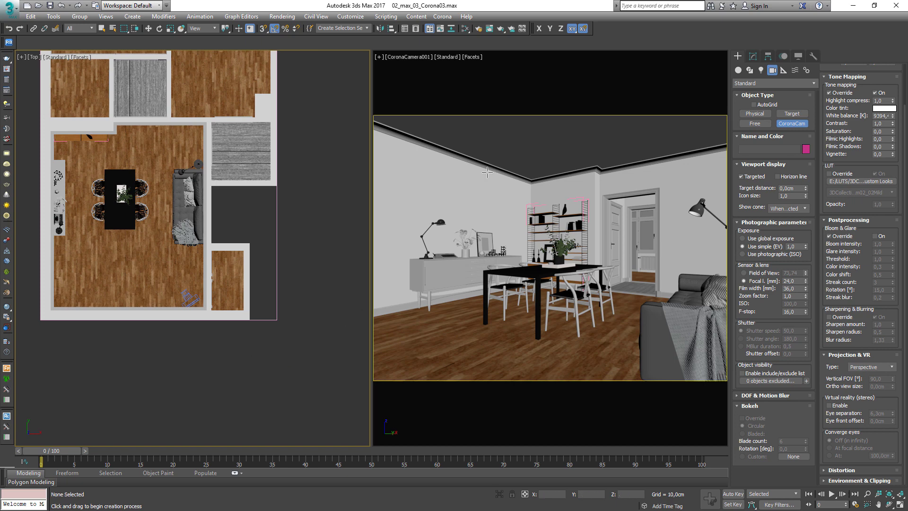
pyautogui.hotkey('ctrl', 'z')
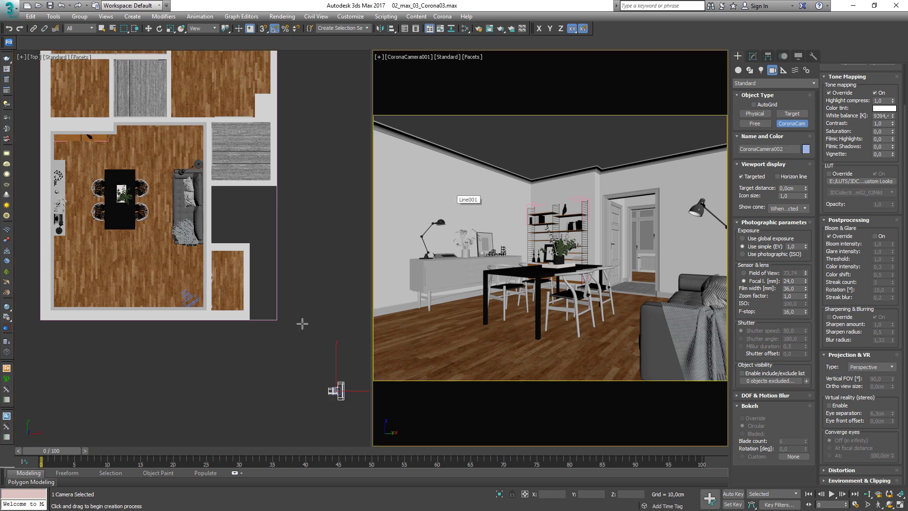
pyautogui.moveTo(275, 335); pyautogui.dragTo(264, 328, button='middle')
pyautogui.press('Delete')
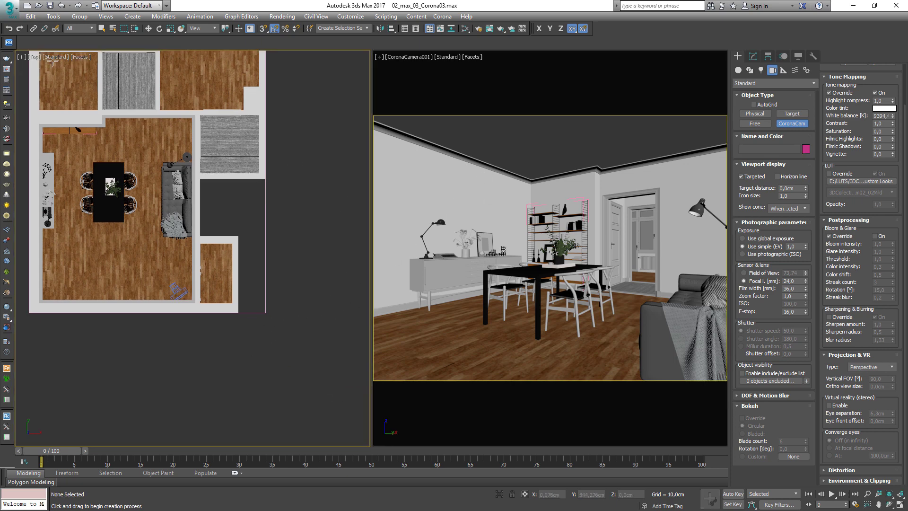
# Leave camera creation mode and clear the selection, framing the whole apartment plan in the Top view.
pyautogui.moveTo(188, 171); pyautogui.dragTo(205, 277, button='middle')
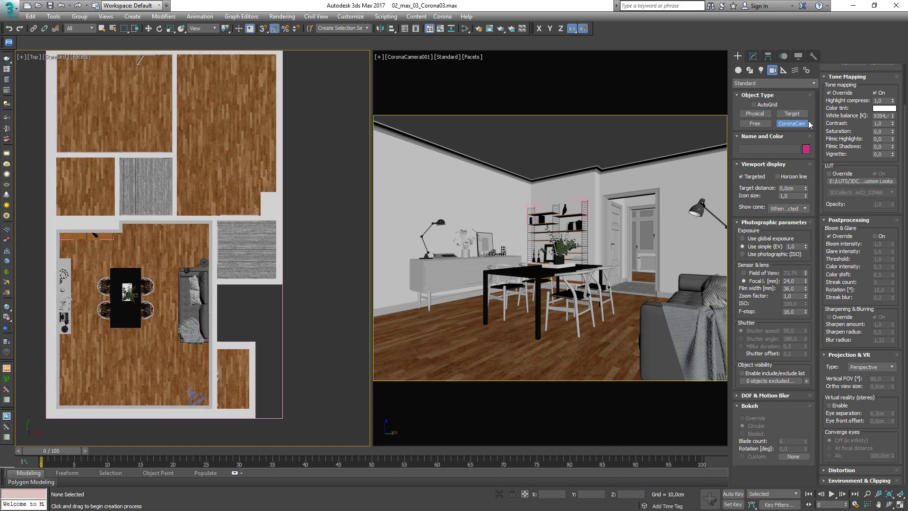
pyautogui.click(753, 56)
pyautogui.press('w')
pyautogui.click(536, 186)
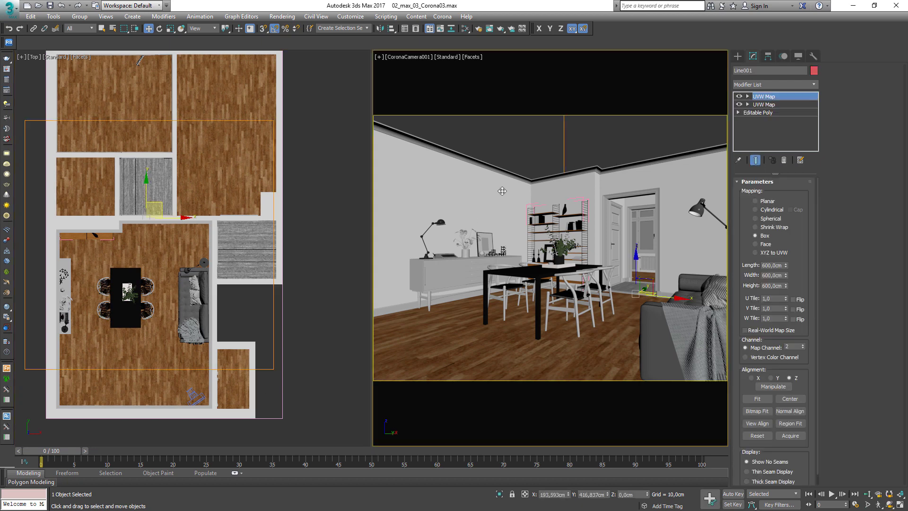
pyautogui.click(508, 155)
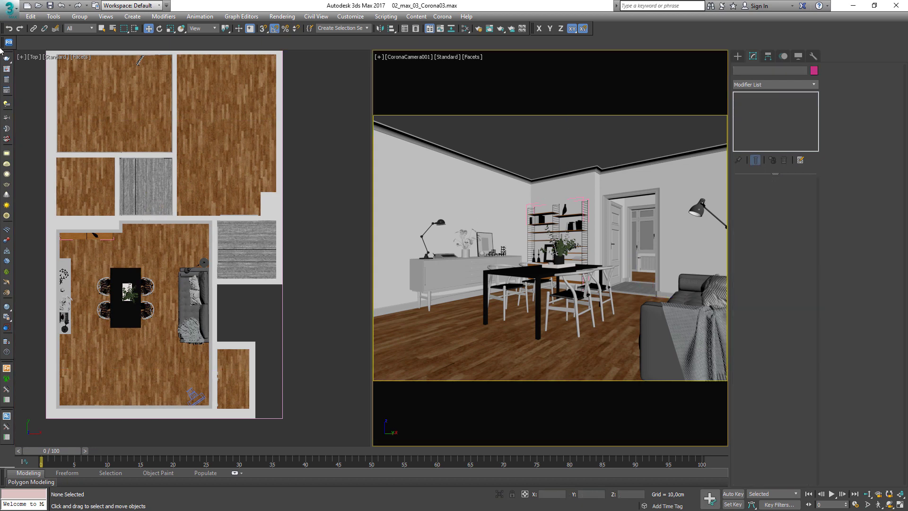
pyautogui.rightClick(203, 131)
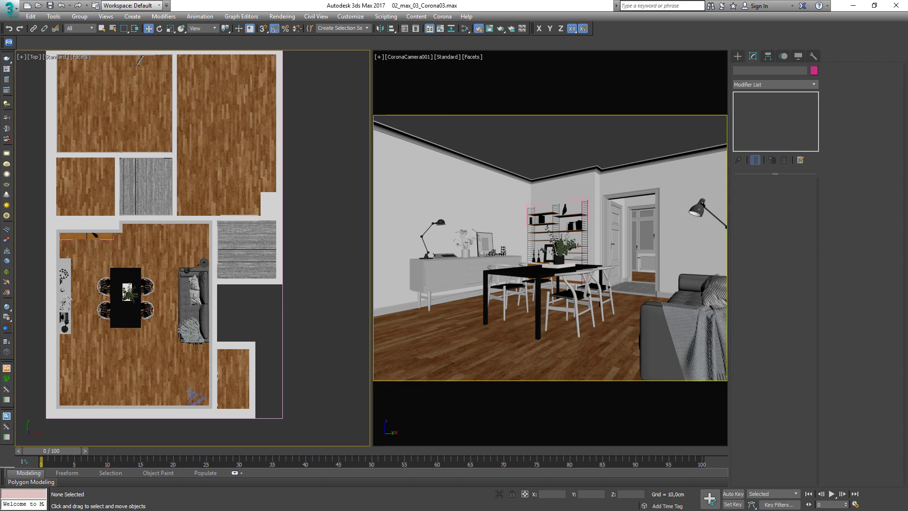
# Start an interactive render of the CoronaCamera001 view, review the Camera and Performance render settings, and close Render Setup.
pyautogui.press('F10')
pyautogui.click(185, 163)
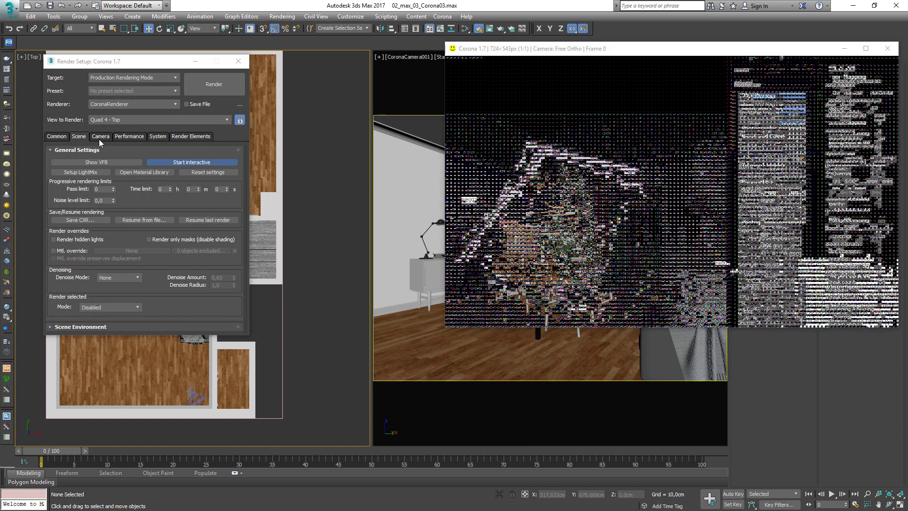
pyautogui.click(100, 136)
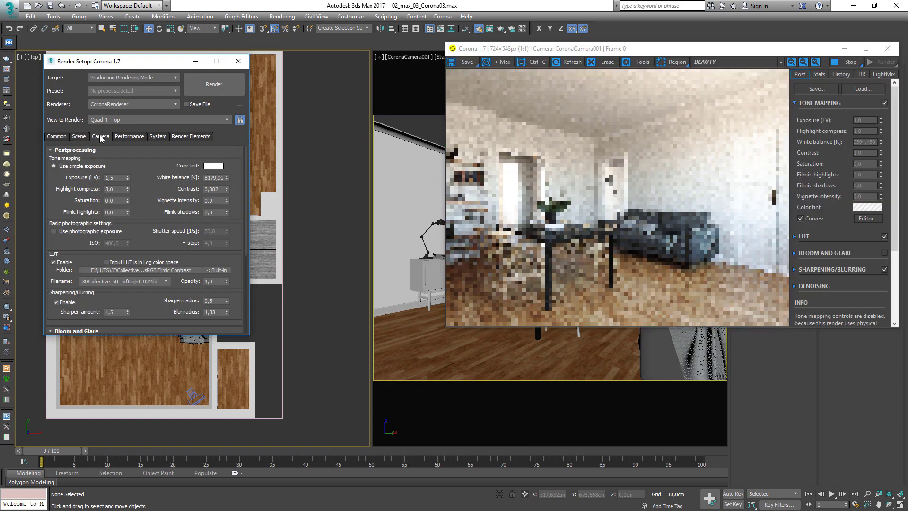
pyautogui.click(127, 137)
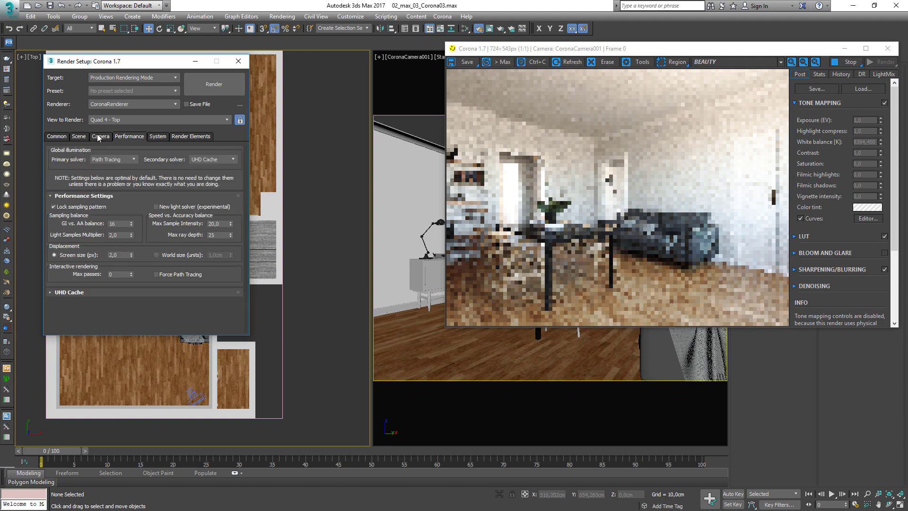
pyautogui.click(78, 136)
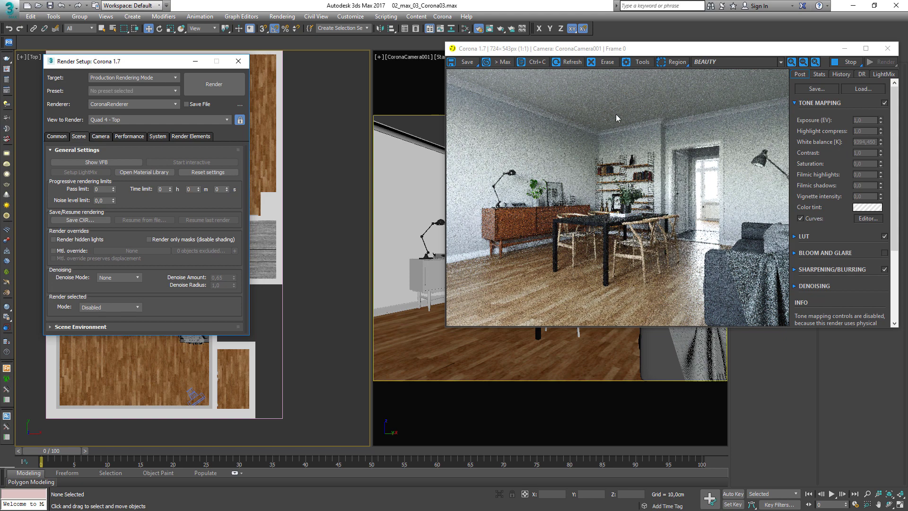
pyautogui.click(238, 61)
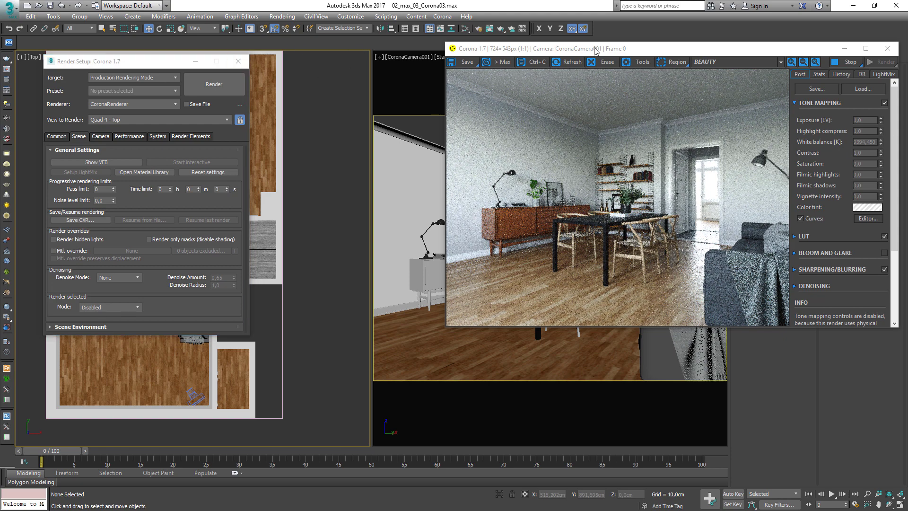
pyautogui.moveTo(638, 51); pyautogui.dragTo(264, 91)
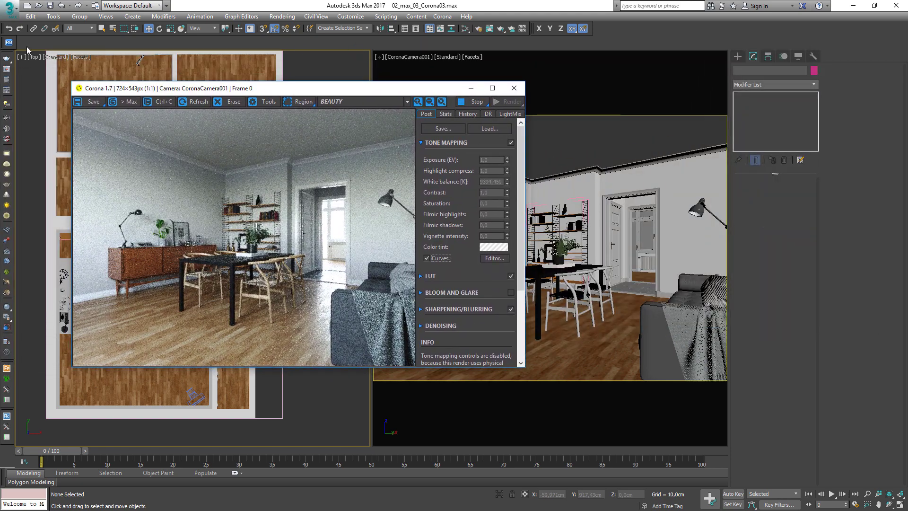
# Select the CoronaCamera001 view's camera and set its focal length to 30 mm.
pyautogui.click(400, 59)
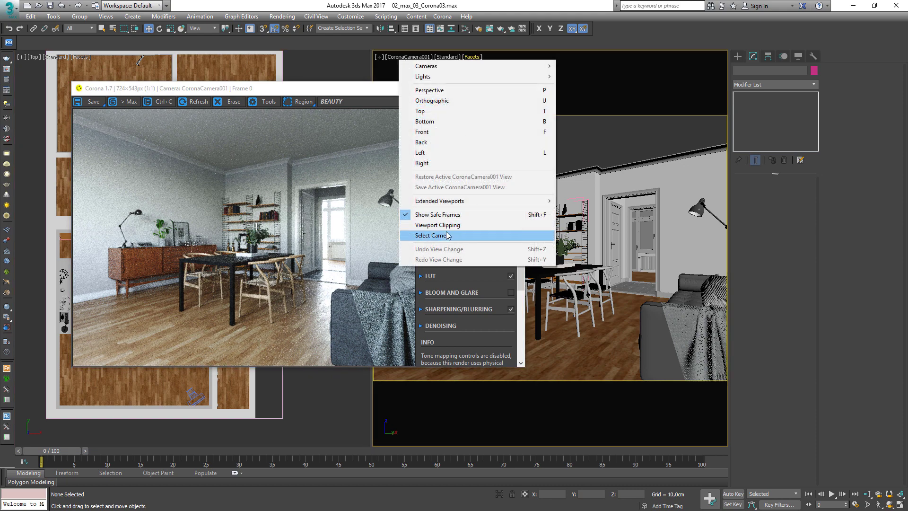
pyautogui.click(427, 235)
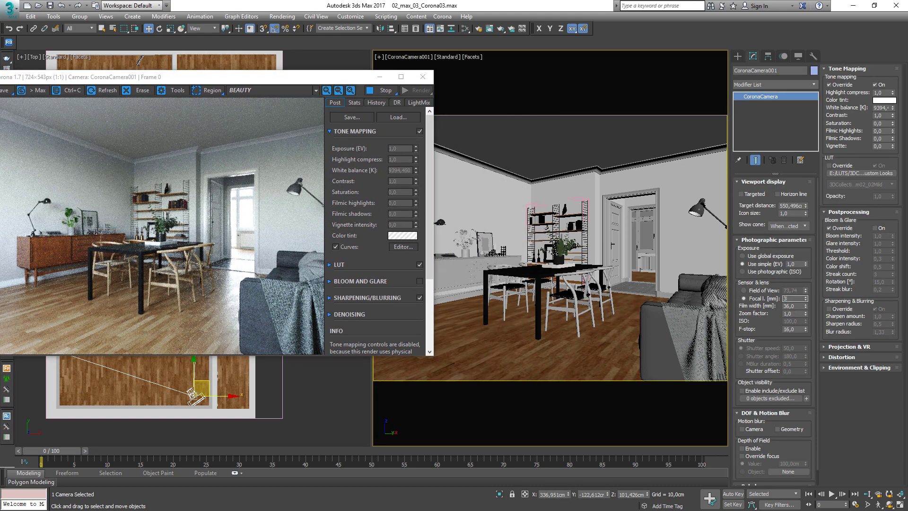
pyautogui.write('0')
pyautogui.press('Return')
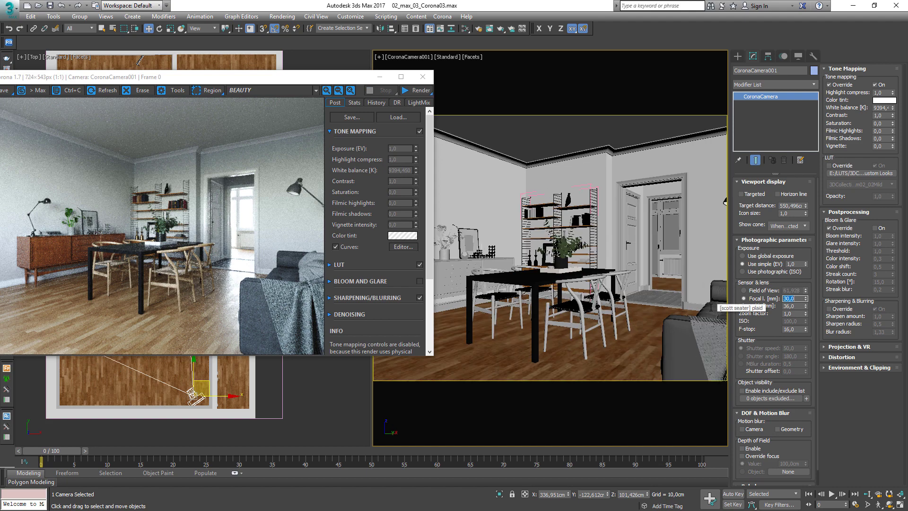
# Orbit the camera around the dining area in the maximized camera view and reposition the frame buffer window.
pyautogui.hotkey('alt', 'w')
pyautogui.click(889, 504)
pyautogui.moveTo(544, 288); pyautogui.dragTo(478, 287)
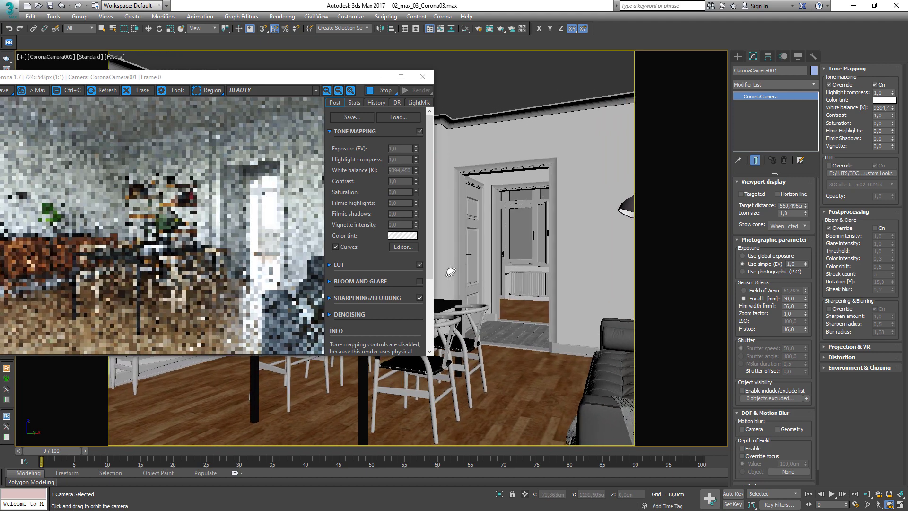
pyautogui.moveTo(190, 78); pyautogui.dragTo(362, 59)
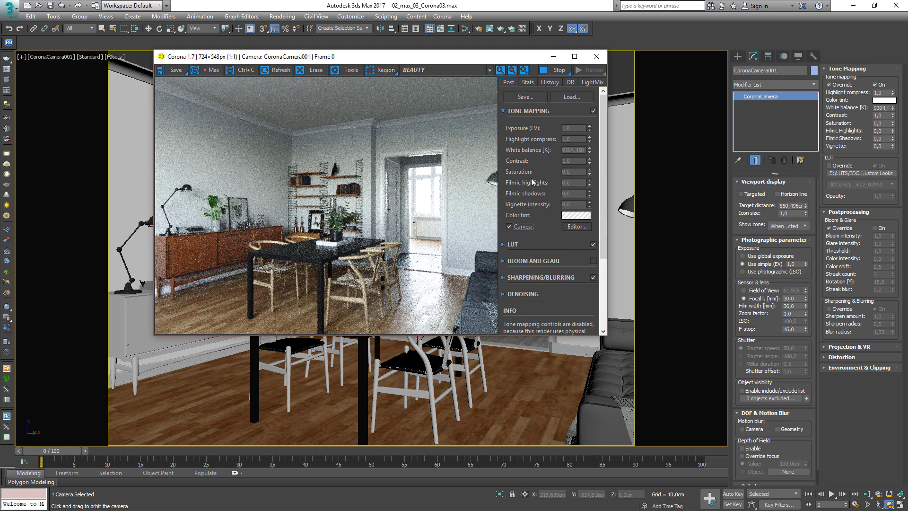
# Disable the camera's Tone Mapping and Bloom & Glare overrides so the global render settings apply.
pyautogui.click(836, 85)
pyautogui.click(828, 228)
pyautogui.click(840, 348)
pyautogui.click(843, 347)
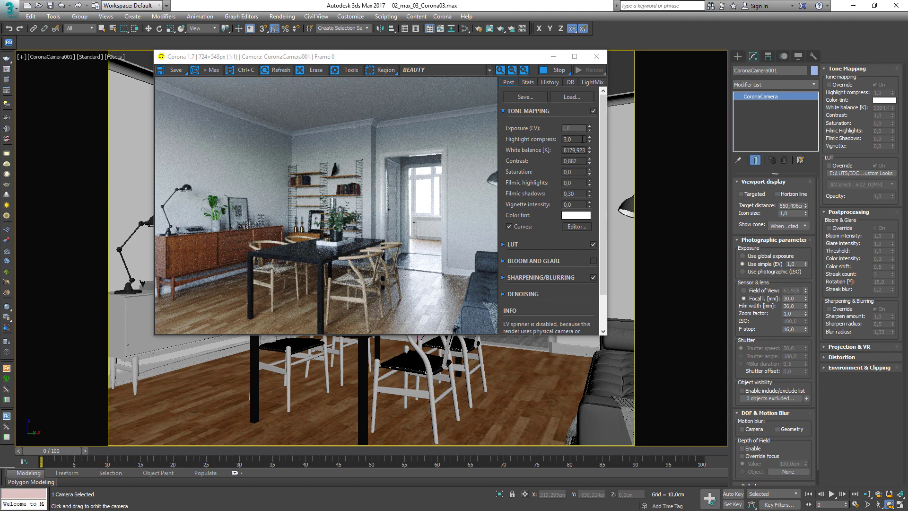
# Try raising the white balance to about 10534 K in the frame buffer's tone mapping and check its LUT settings.
pyautogui.moveTo(589, 151)
pyautogui.mouseDown()
pyautogui.moveTo(590, 169)
pyautogui.moveTo(589, 135)
pyautogui.mouseUp()
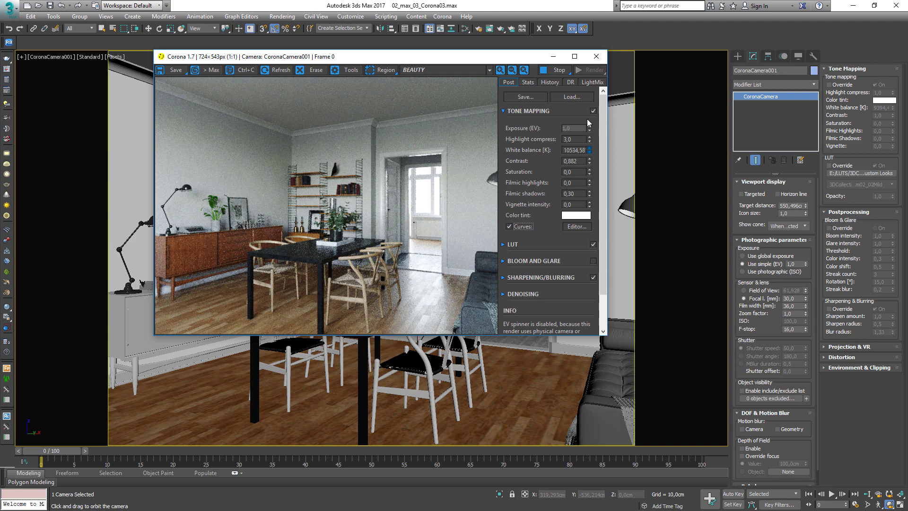
pyautogui.rightClick(586, 119)
pyautogui.click(503, 245)
pyautogui.click(504, 246)
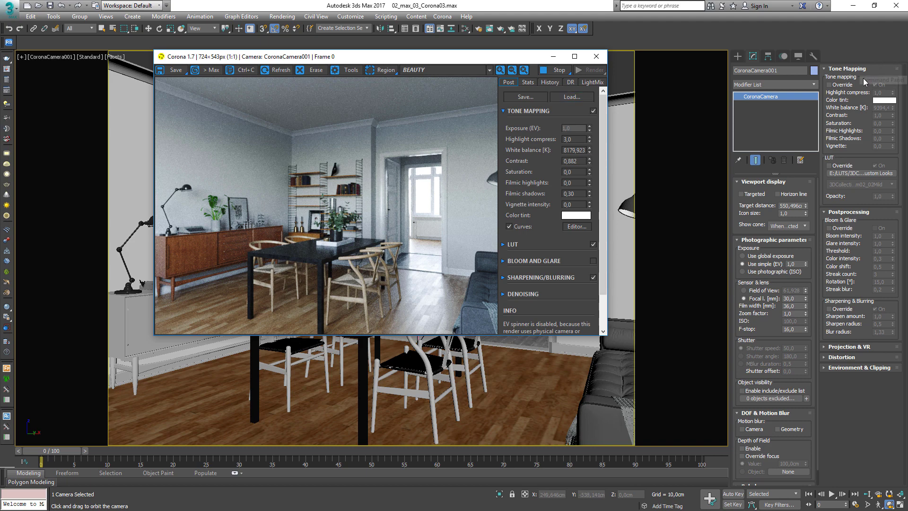
# Re-enable the camera's Tone Mapping override and set its highlight compression to 3.
pyautogui.click(842, 86)
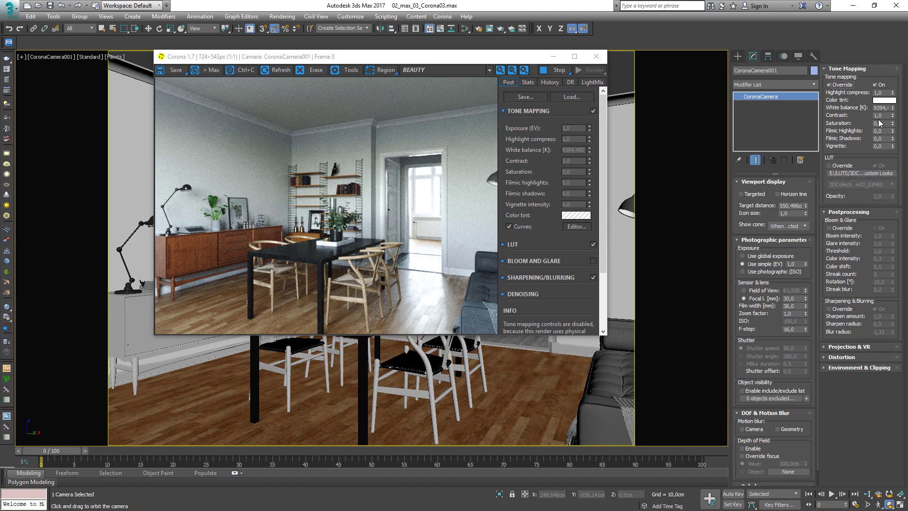
pyautogui.click(885, 93)
pyautogui.write('3')
pyautogui.press('Return')
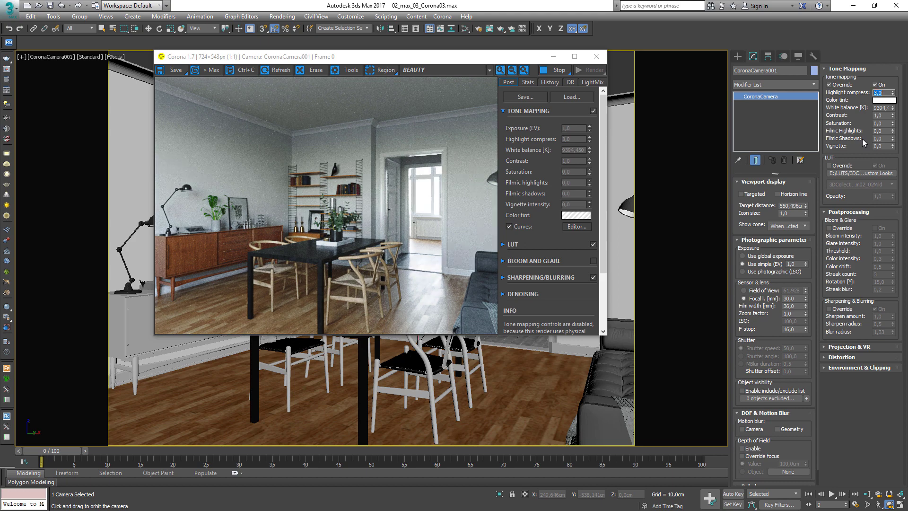
# Try contrast values of 0 and 1 in the camera's tone mapping, settling on 0.8.
pyautogui.moveTo(883, 116); pyautogui.dragTo(869, 118)
pyautogui.write('0')
pyautogui.press('Return')
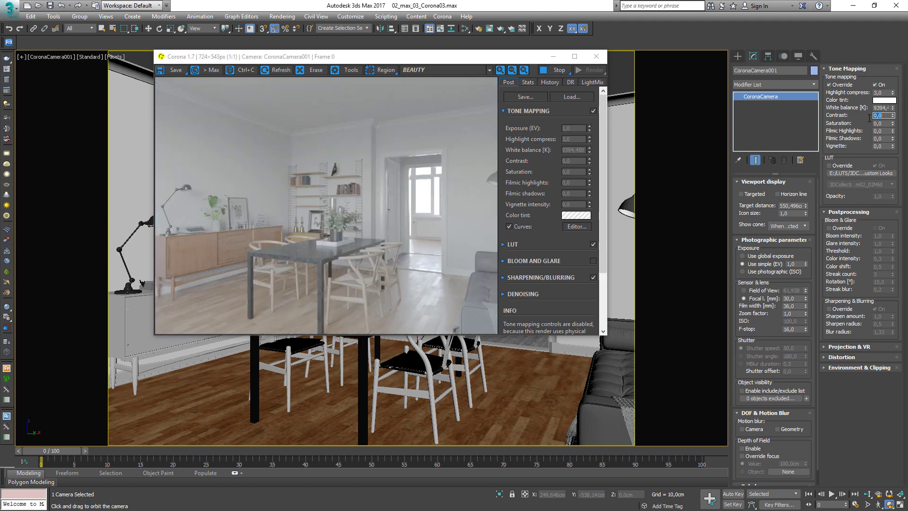
pyautogui.write('1')
pyautogui.press('Return')
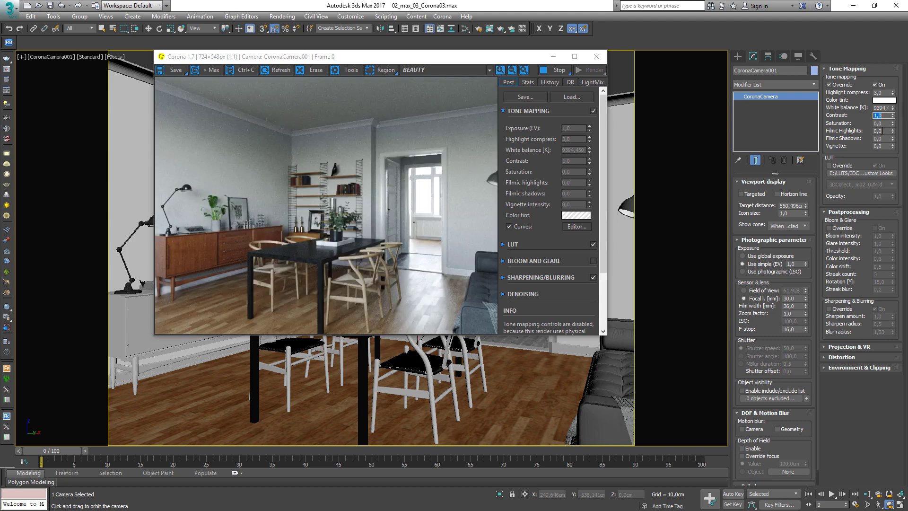
pyautogui.write('0,8')
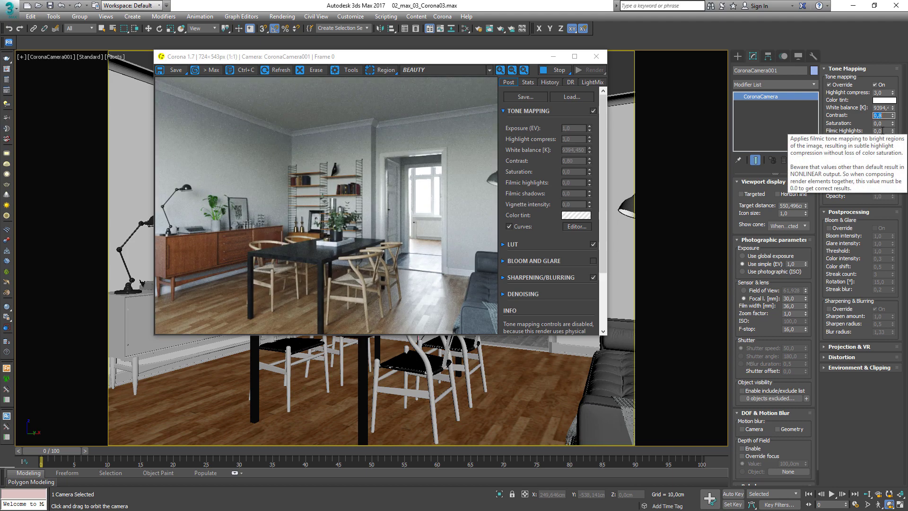
# Try raising the Filmic Shadows value in the camera's tone mapping.
pyautogui.click(883, 131)
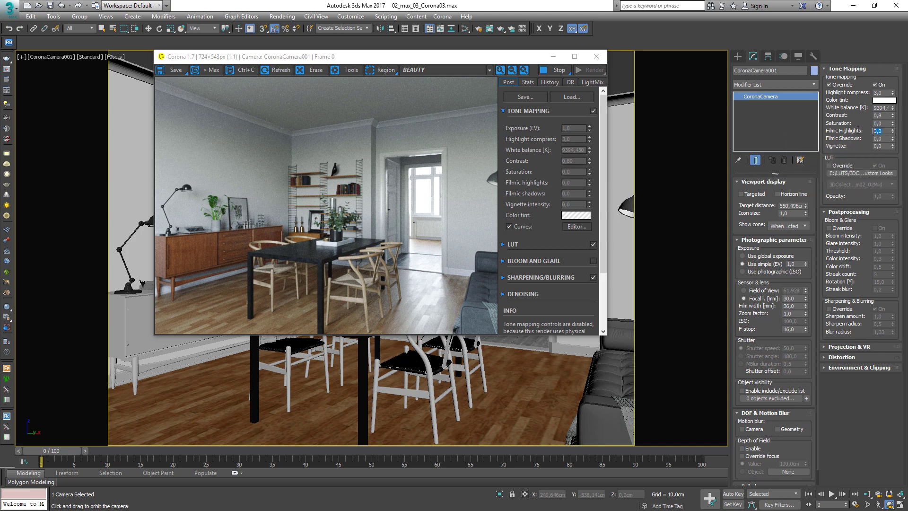
pyautogui.moveTo(893, 139)
pyautogui.mouseDown()
pyautogui.moveTo(898, 86)
pyautogui.moveTo(891, 138)
pyautogui.moveTo(891, 121)
pyautogui.mouseUp()
pyautogui.rightClick(892, 125)
pyautogui.rightClick(891, 119)
# Enable the camera's LUT override and toggle it to compare its effect on the render.
pyautogui.click(843, 166)
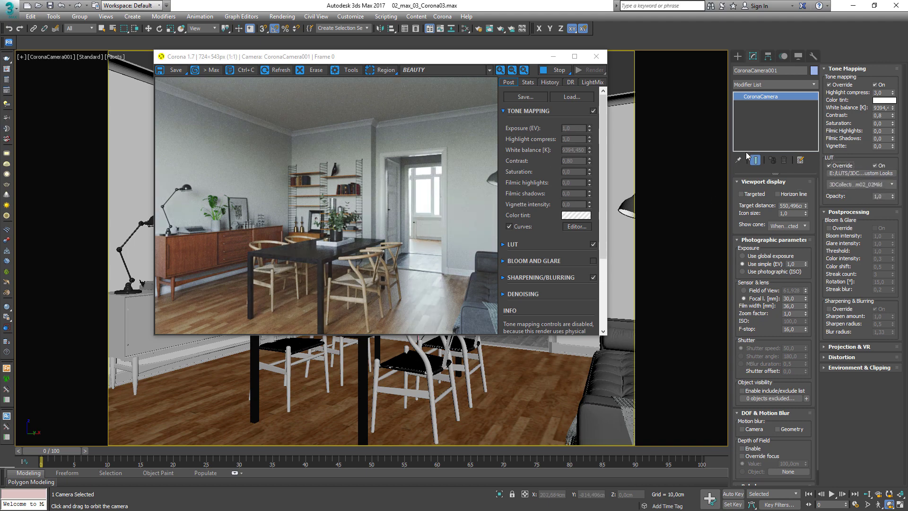
pyautogui.click(834, 166)
pyautogui.click(834, 166)
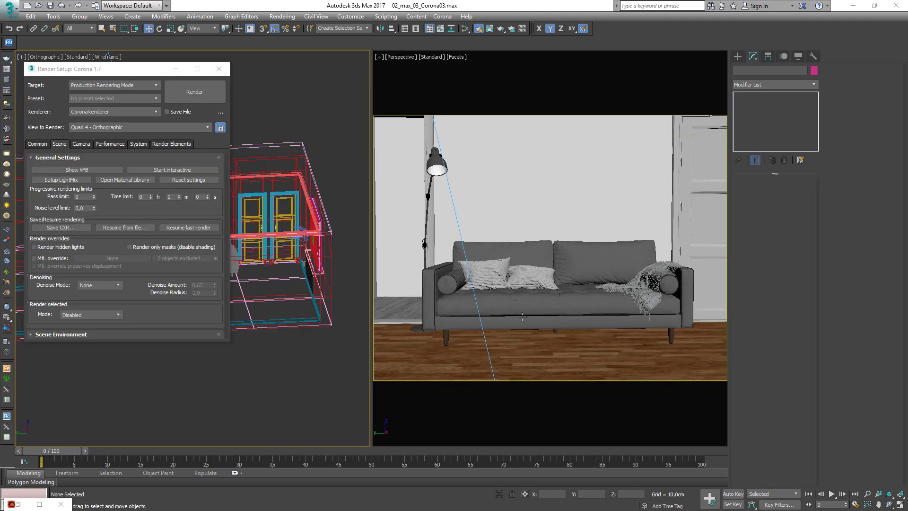
# Start an interactive render of the sofa's perspective view, move the frame buffer aside and close Render Setup.
pyautogui.click(181, 170)
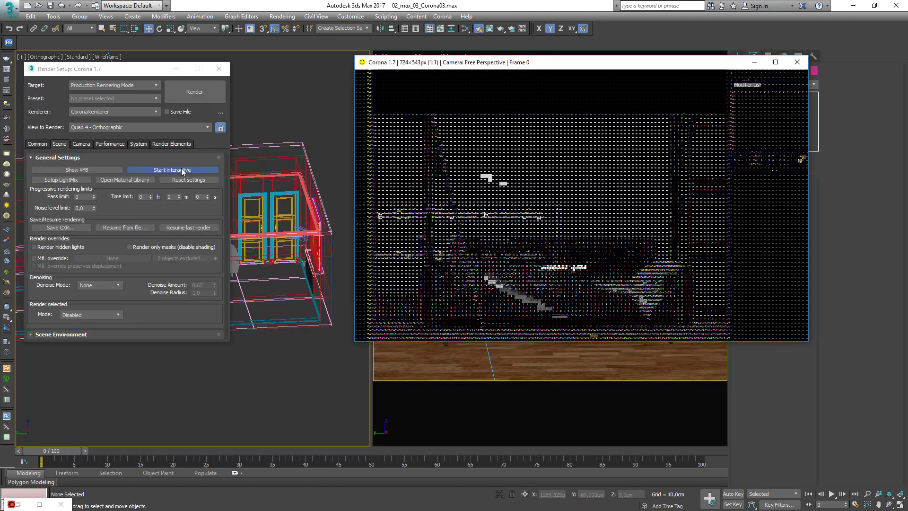
pyautogui.moveTo(593, 66); pyautogui.dragTo(794, 26)
pyautogui.click(219, 69)
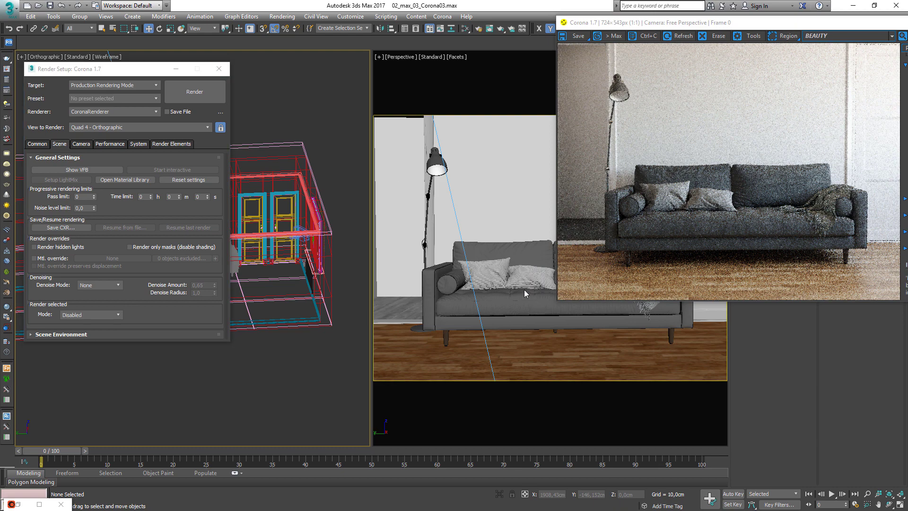
# Orbit the maximized perspective view around the sofa to test interactive rendering, repositioning the frame buffer to inspect the result.
pyautogui.hotkey('alt', 'w')
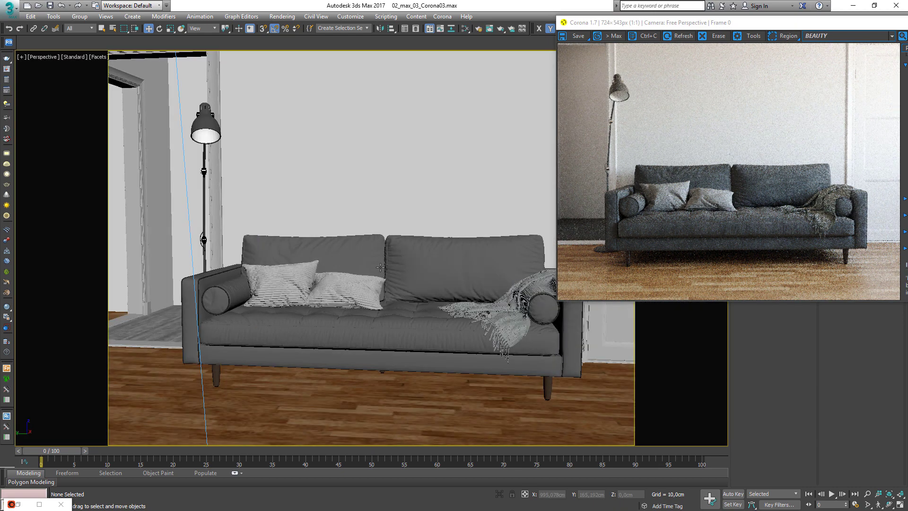
pyautogui.hotkey('shift', 'z')
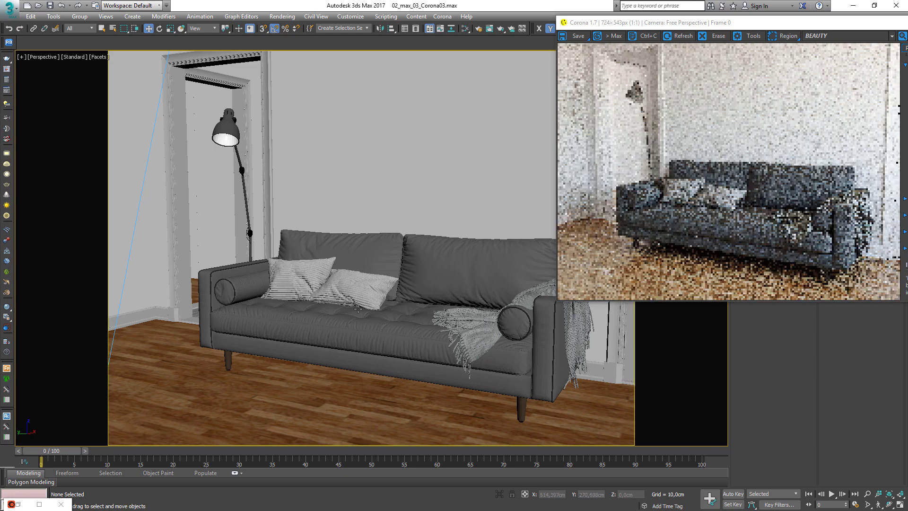
pyautogui.moveTo(372, 296)
pyautogui.keyDown('alt'); pyautogui.mouseDown(button='middle')
pyautogui.moveTo(403, 305)
pyautogui.moveTo(385, 301)
pyautogui.mouseUp(button='middle'); pyautogui.keyUp('alt')
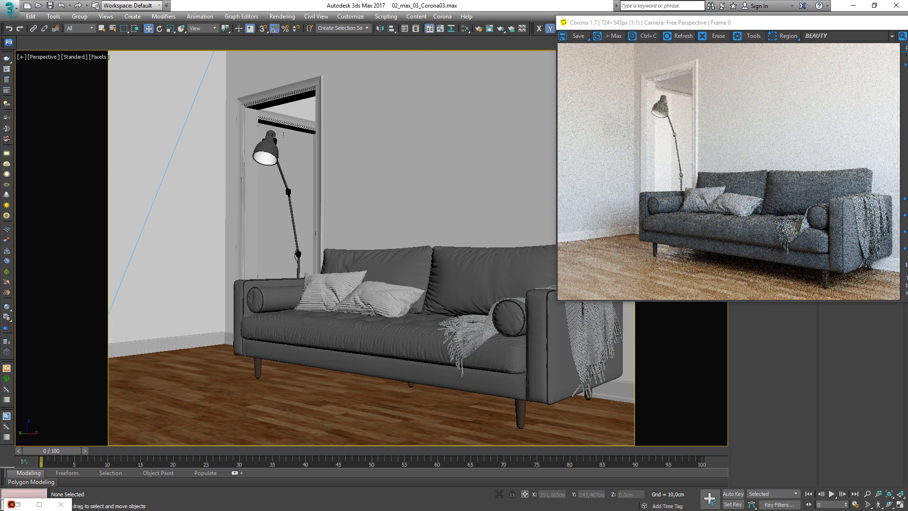
pyautogui.moveTo(814, 24); pyautogui.dragTo(675, 60)
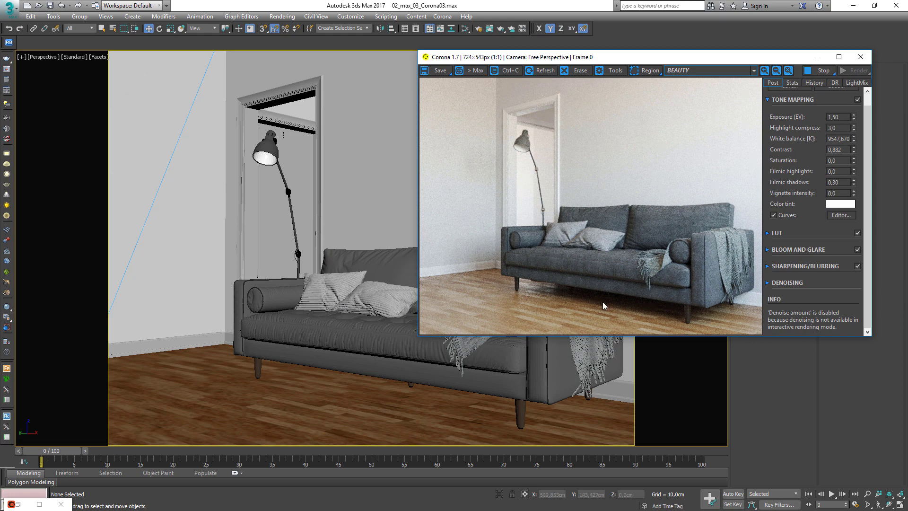
pyautogui.moveTo(541, 61); pyautogui.dragTo(684, 52)
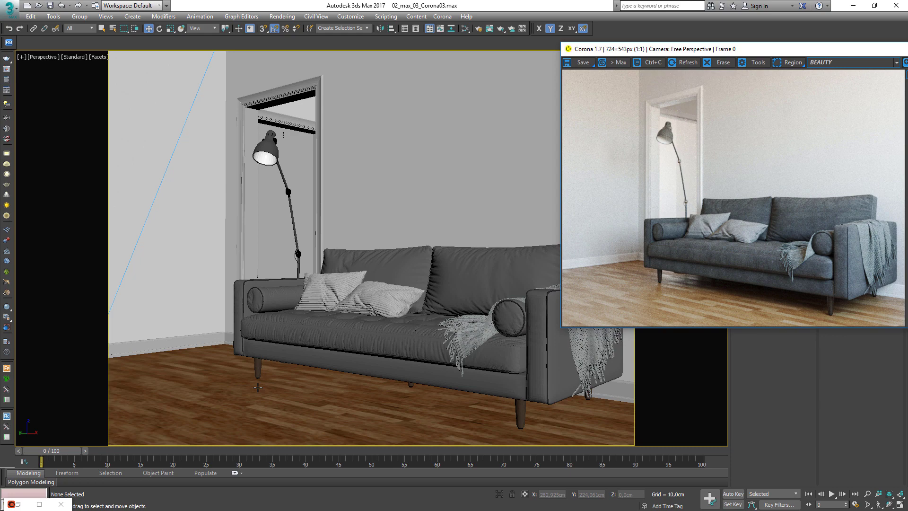
pyautogui.moveTo(771, 51); pyautogui.dragTo(421, 89)
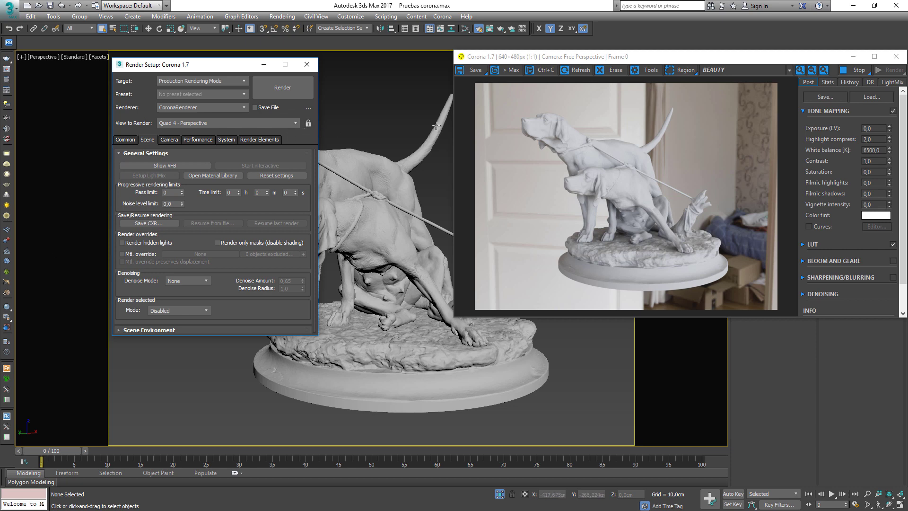
# Open the Corona Material Library and arrange it beside the frame buffer so the interactive render stays visible.
pyautogui.moveTo(600, 58); pyautogui.dragTo(553, 67)
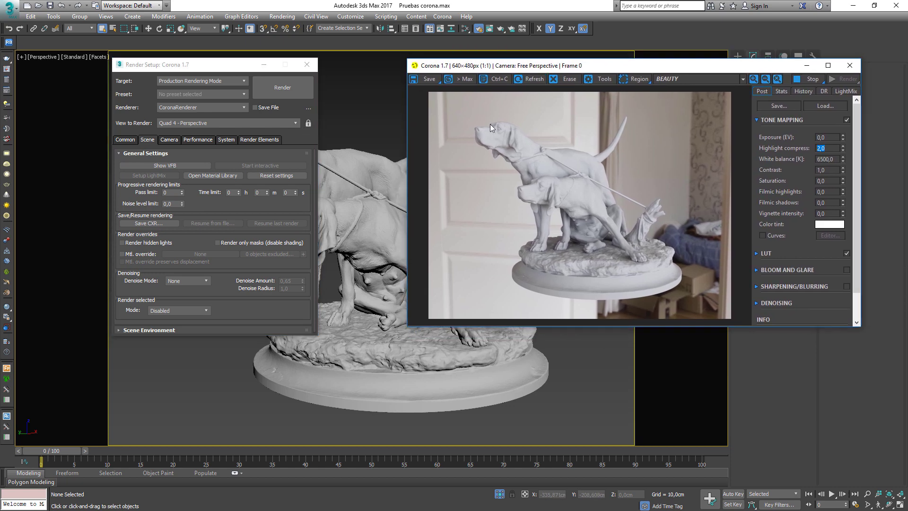
pyautogui.click(442, 18)
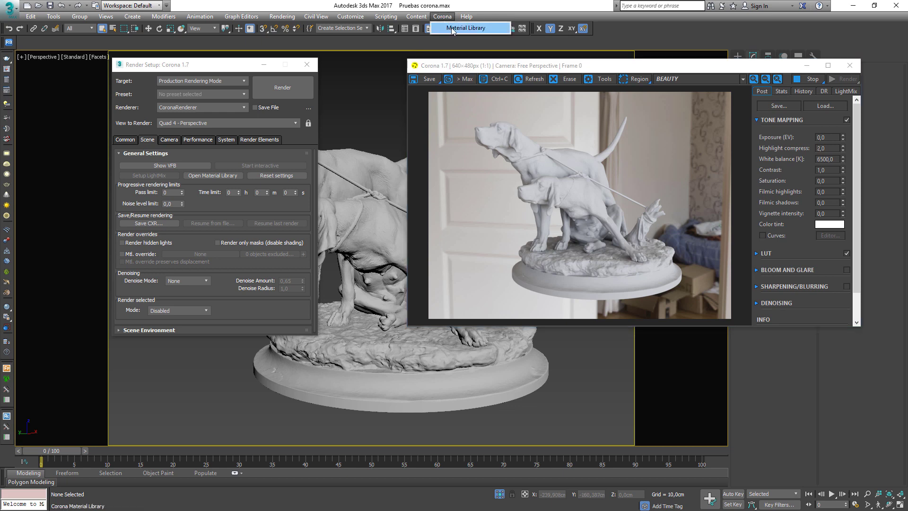
pyautogui.click(198, 66)
pyautogui.moveTo(197, 67); pyautogui.dragTo(197, 63)
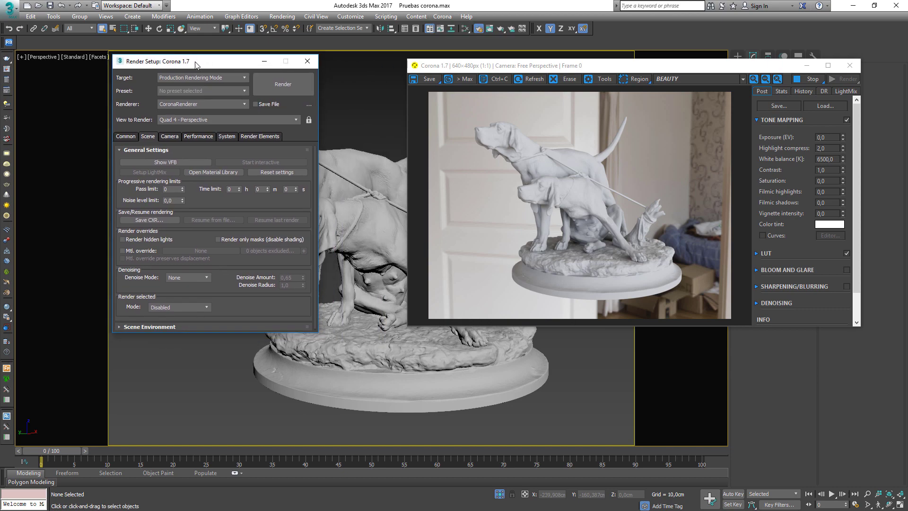
pyautogui.click(211, 173)
pyautogui.moveTo(212, 63); pyautogui.dragTo(205, 50)
pyautogui.moveTo(495, 72); pyautogui.dragTo(539, 53)
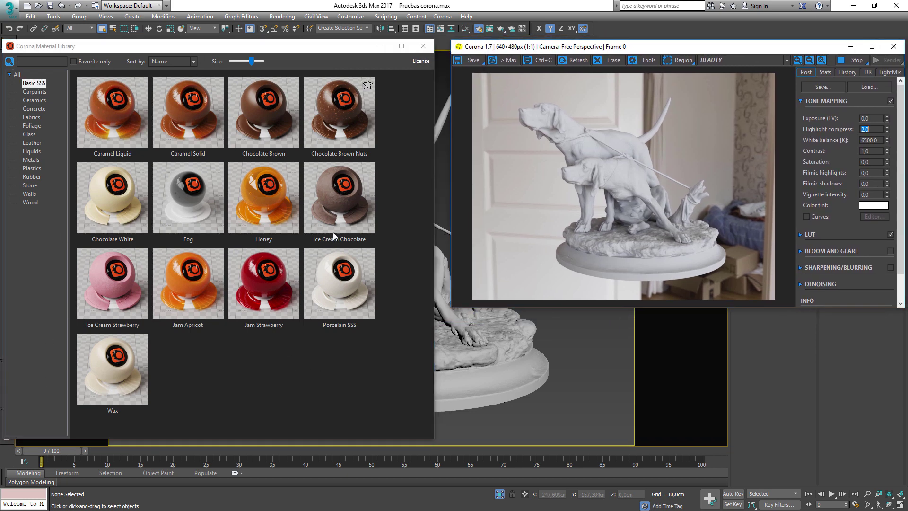
# Assign Carpaint Pearl Orange from the Carpaints category to the dog statue.
pyautogui.click(36, 93)
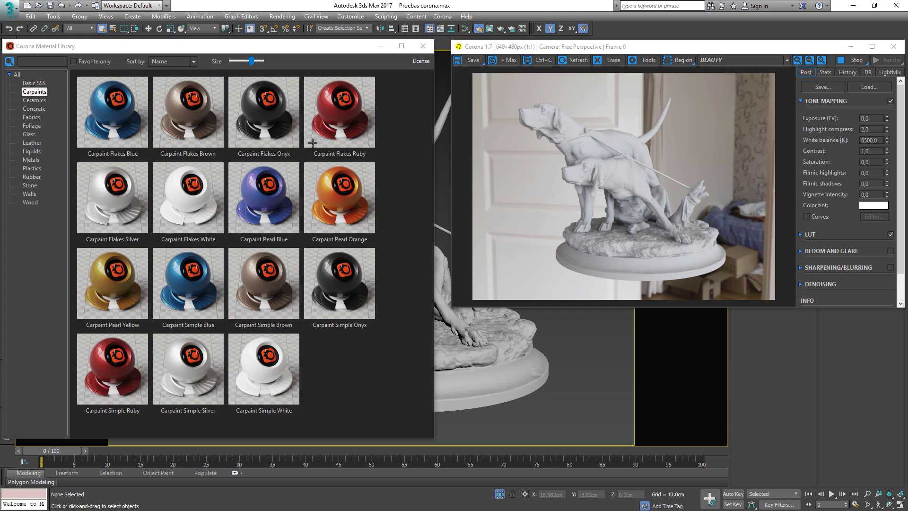
pyautogui.click(343, 186)
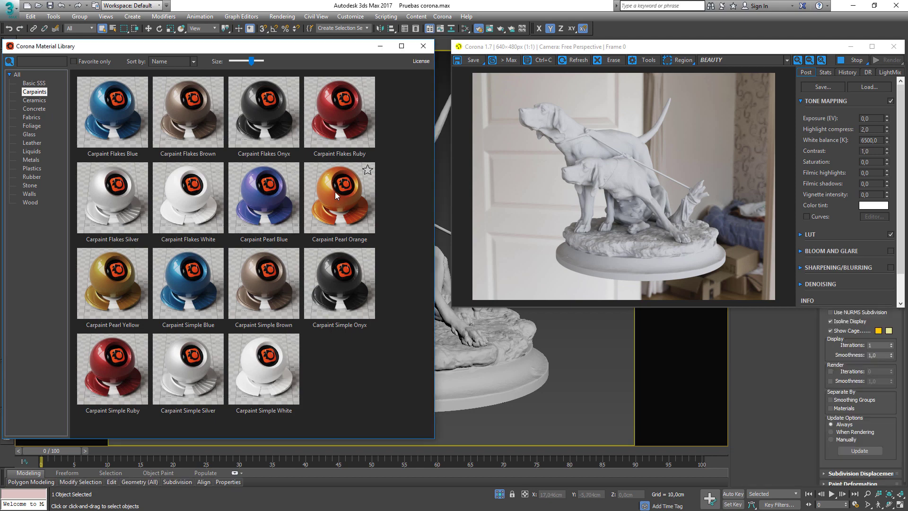
pyautogui.rightClick(334, 191)
pyautogui.click(369, 218)
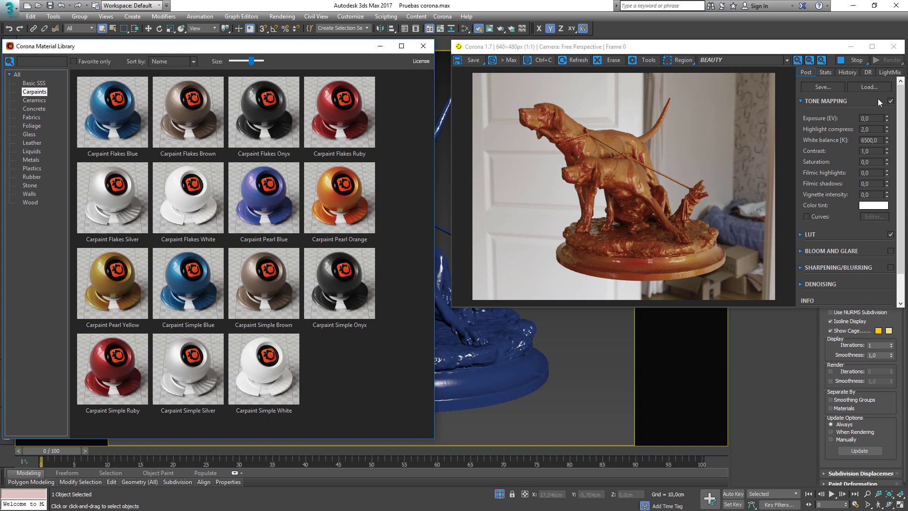
# Set Highlight compress to 1 in the frame buffer's tone mapping.
pyautogui.moveTo(868, 130); pyautogui.dragTo(838, 129)
pyautogui.write('1')
pyautogui.press('Return')
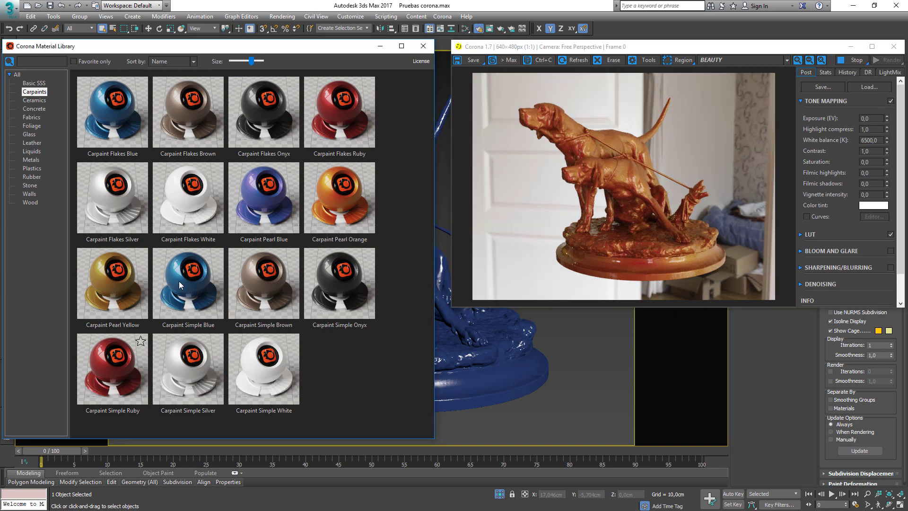
# Try Carpaint Simple Blue and Fabric Velvet Crushed from the library on the dog statue.
pyautogui.rightClick(183, 274)
pyautogui.click(217, 303)
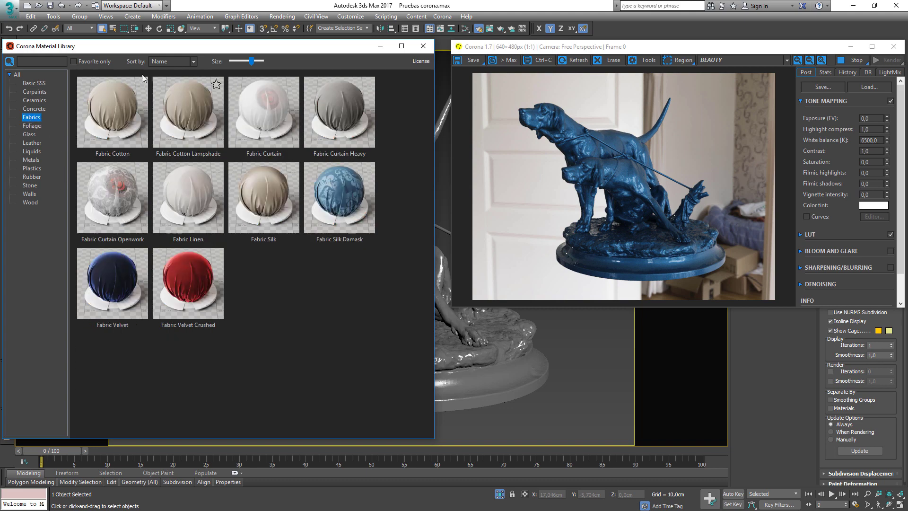
pyautogui.rightClick(180, 278)
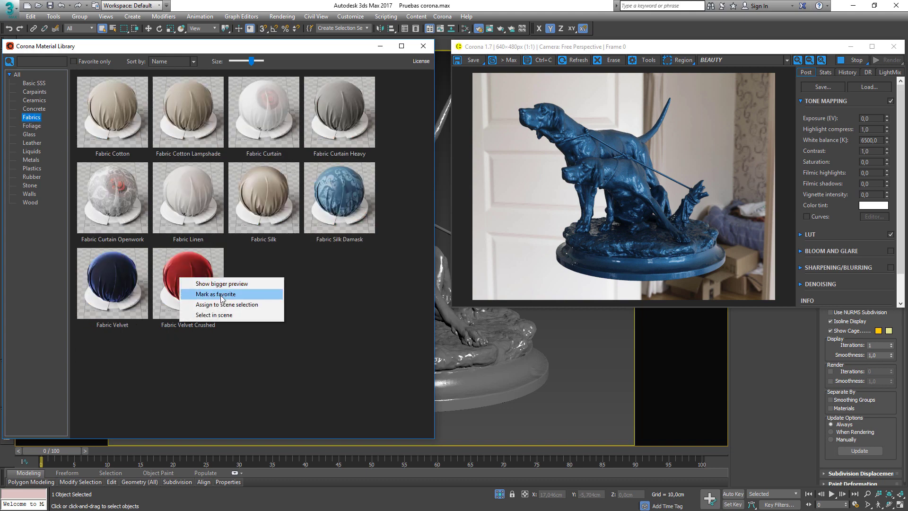
pyautogui.click(224, 315)
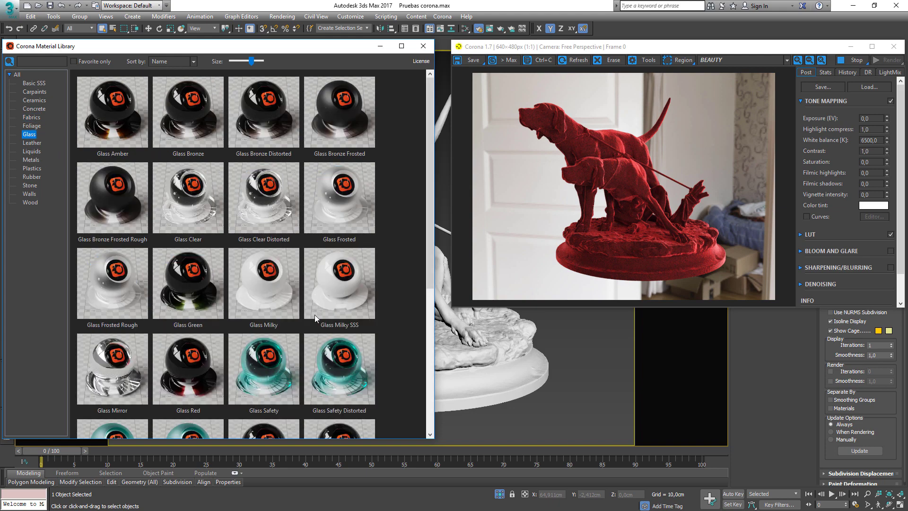
# Try Glass Safety Distorted and the Cherry Highgloss wood from the library on the dog statue.
pyautogui.rightClick(359, 361)
pyautogui.click(387, 388)
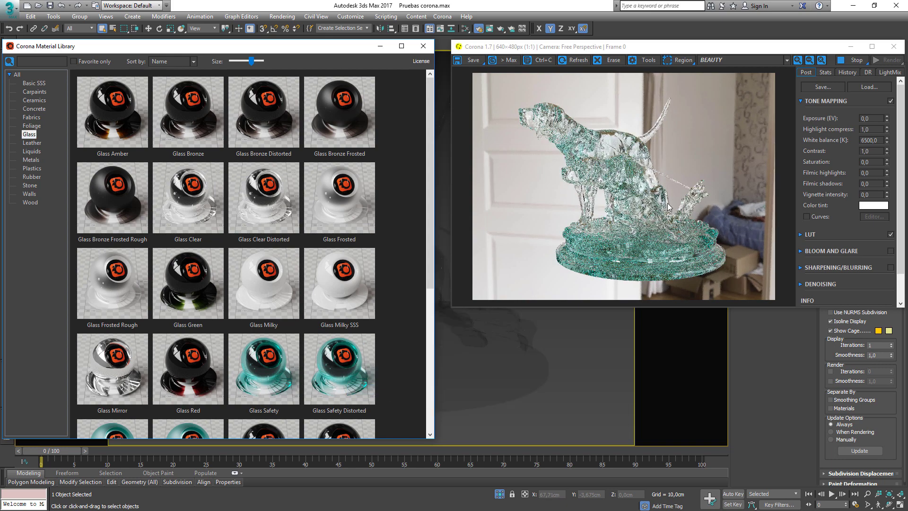
pyautogui.click(30, 203)
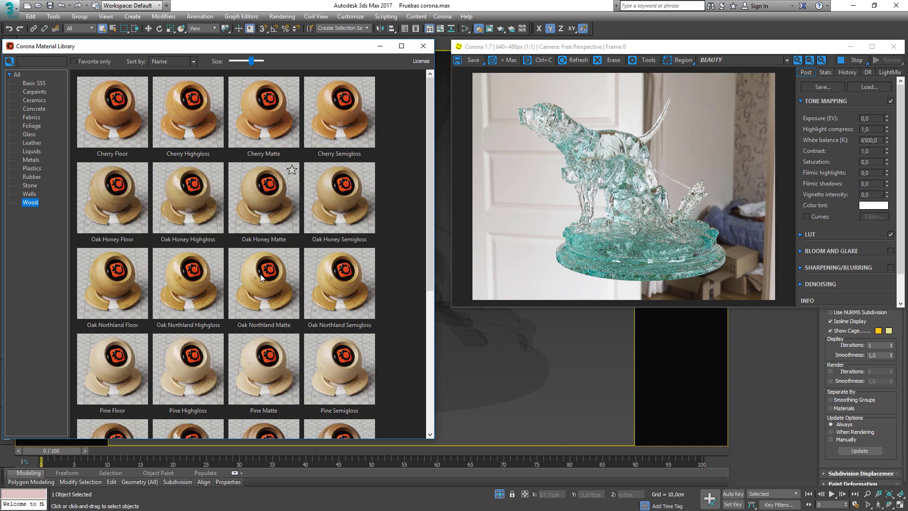
pyautogui.rightClick(167, 103)
pyautogui.click(215, 125)
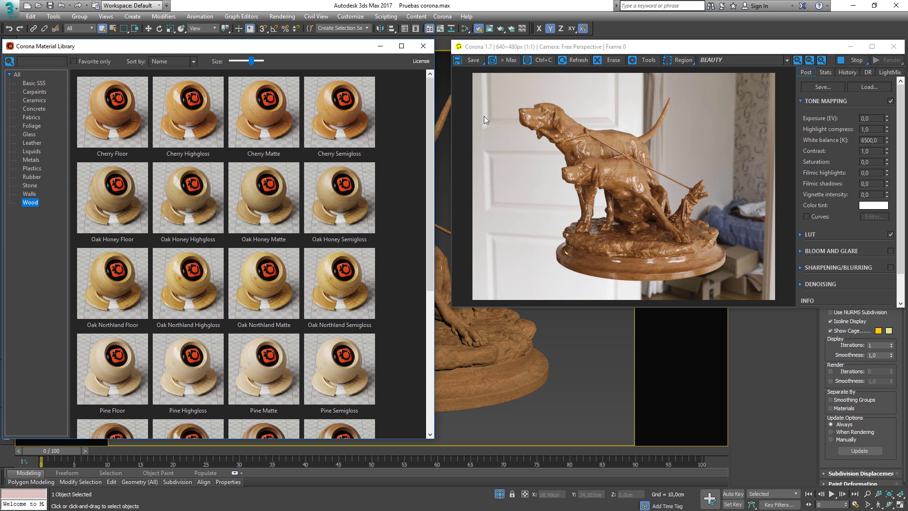
# Look through the remaining wood materials and close the Material Library and Render Setup windows.
pyautogui.moveTo(430, 210); pyautogui.dragTo(430, 5)
pyautogui.click(424, 46)
pyautogui.click(307, 61)
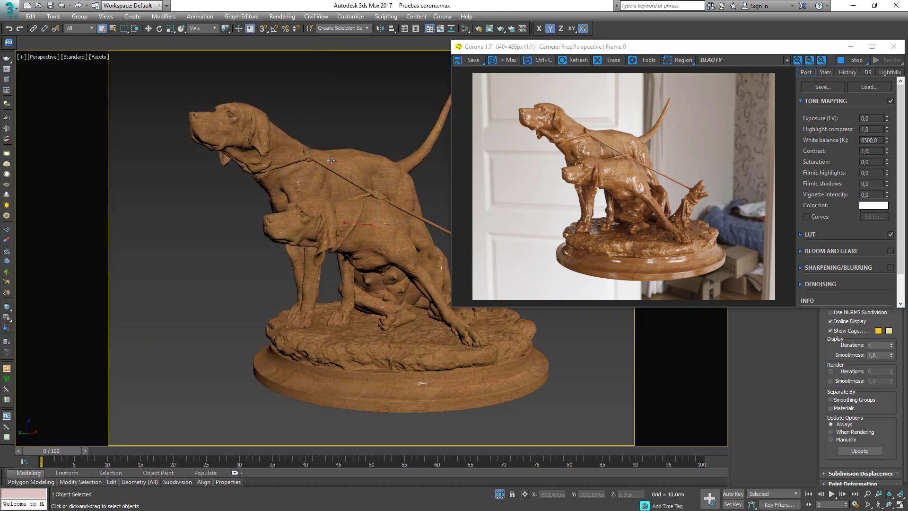
# Open the Slate Material Editor, delete the old material node and enlarge the editor window beside the frame buffer.
pyautogui.click(292, 112)
pyautogui.press('m')
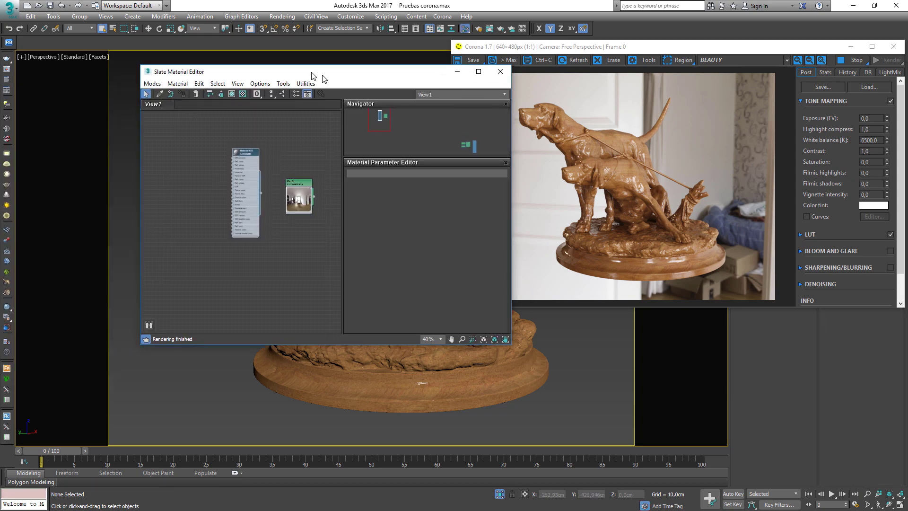
pyautogui.press('Delete')
pyautogui.moveTo(186, 162); pyautogui.dragTo(62, 105)
pyautogui.moveTo(293, 325); pyautogui.dragTo(284, 496)
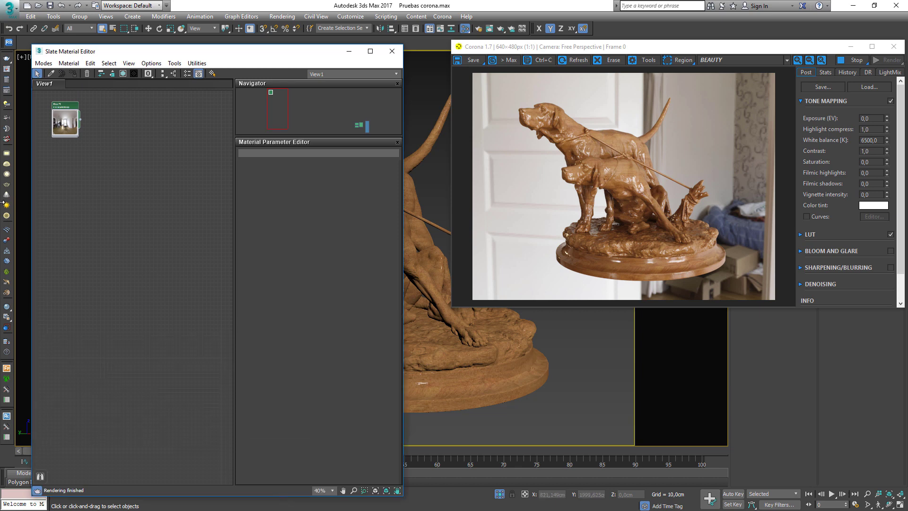
pyautogui.moveTo(30, 203); pyautogui.dragTo(1, 203)
pyautogui.moveTo(196, 47); pyautogui.dragTo(194, 25)
# Add a new CoronaMtl node to the Slate view and show its parameters.
pyautogui.rightClick(107, 206)
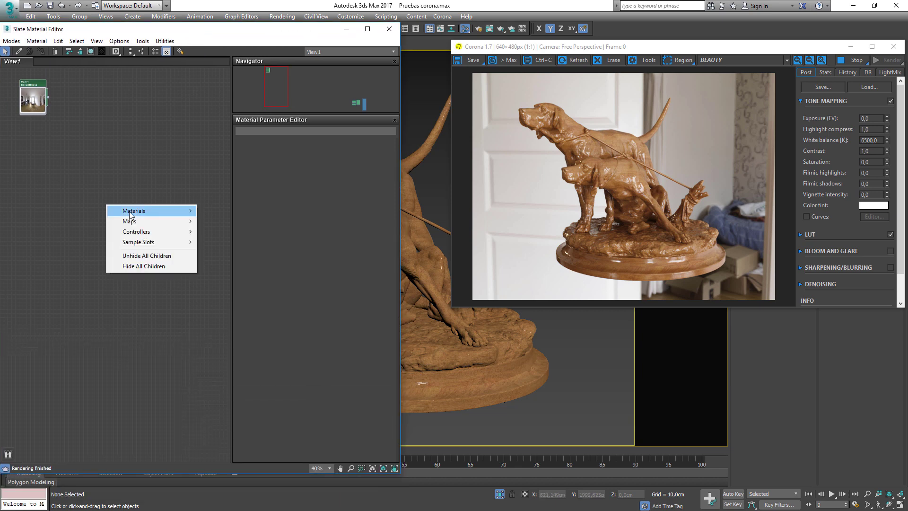
pyautogui.moveTo(142, 210)
pyautogui.moveTo(225, 232)
pyautogui.click(279, 260)
pyautogui.click(107, 208)
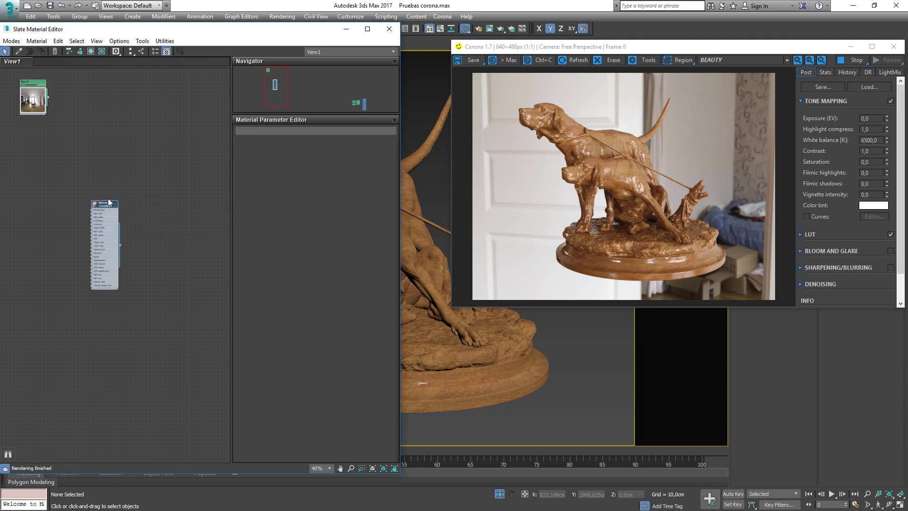
pyautogui.doubleClick(107, 205)
pyautogui.scroll(10, 107, 205)
pyautogui.moveTo(123, 151); pyautogui.dragTo(150, 67, button='middle')
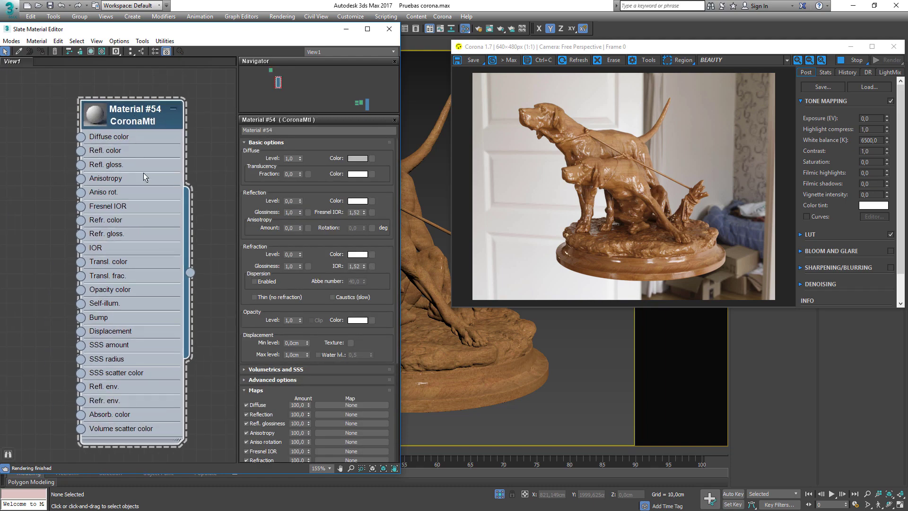
# Set the new CoronaMtl's Volumetrics and SSS mode to SSS.
pyautogui.scroll(-1, 189, 217)
pyautogui.click(275, 369)
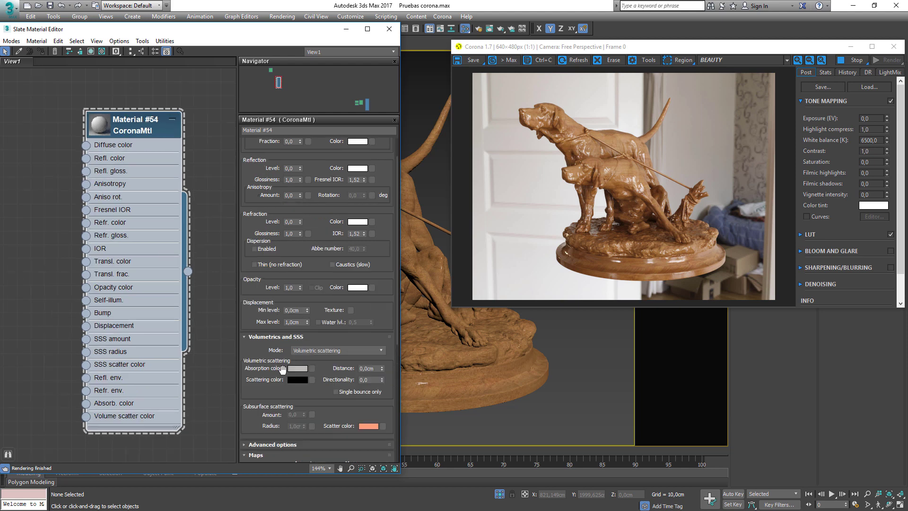
pyautogui.click(316, 351)
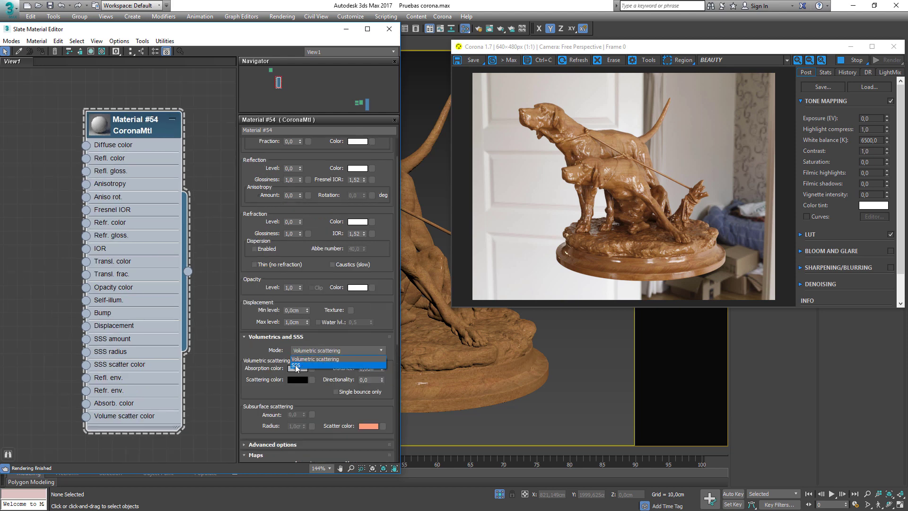
pyautogui.click(301, 365)
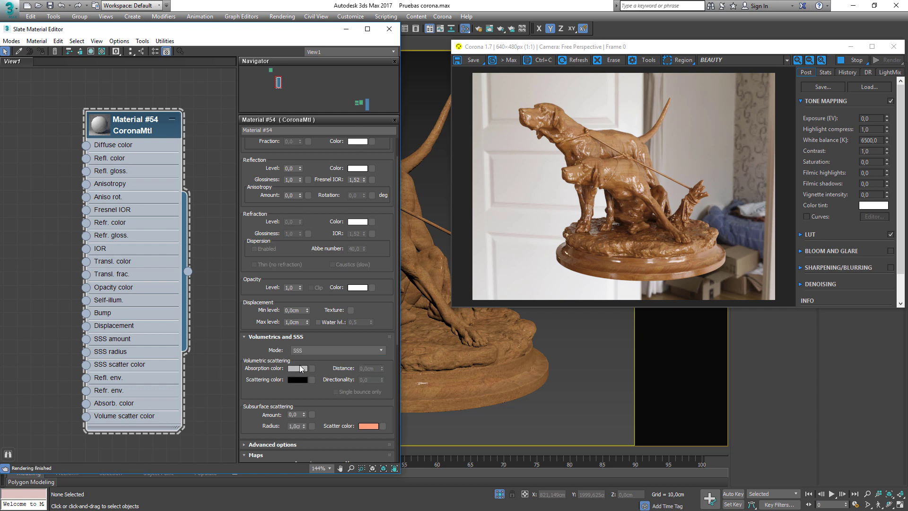
# Select the dog statue and assign the new CoronaMtl to it.
pyautogui.moveTo(120, 132); pyautogui.dragTo(133, 119)
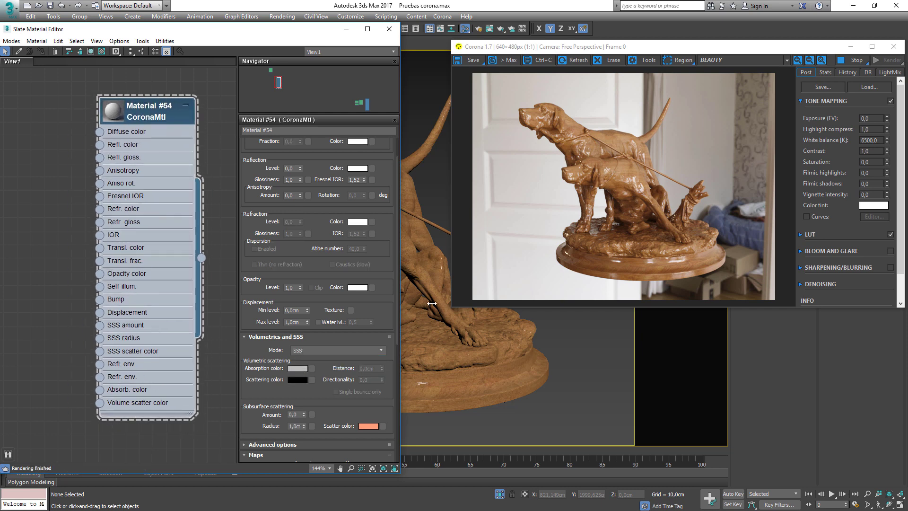
pyautogui.click(498, 369)
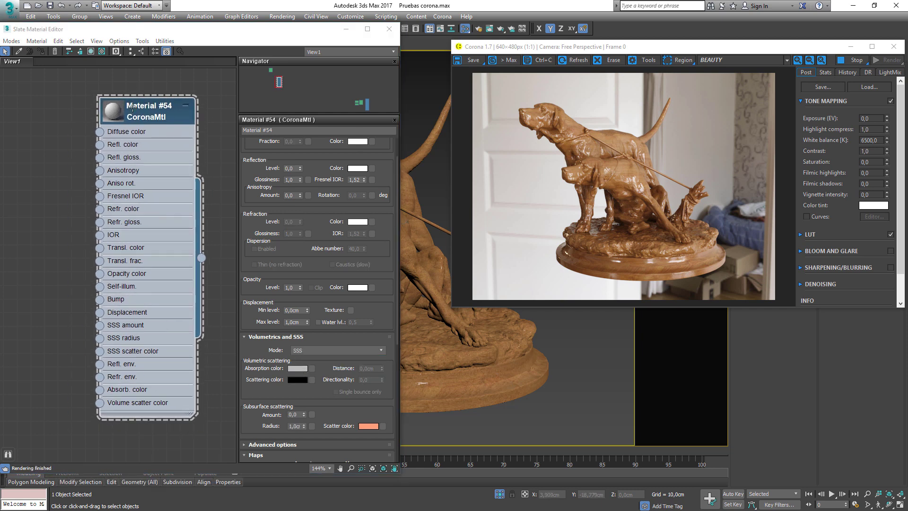
pyautogui.moveTo(135, 30); pyautogui.dragTo(145, 27)
pyautogui.click(51, 48)
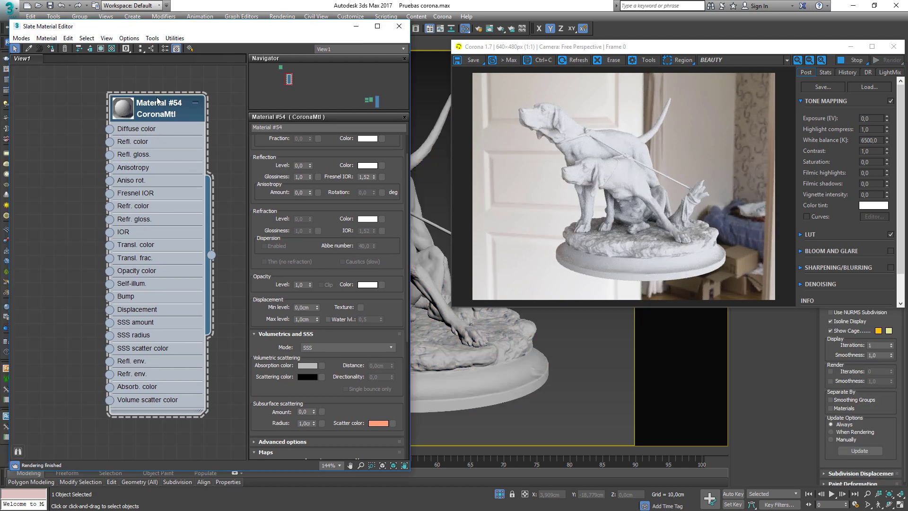
# Set the material's diffuse color to a dark green with hue 97, saturation 199 and value 51.
pyautogui.scroll(2, 404, 254)
pyautogui.click(368, 156)
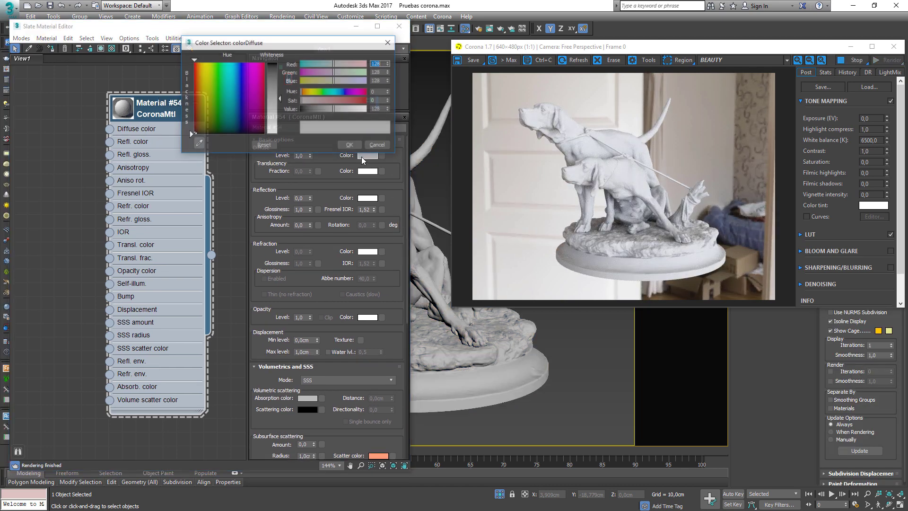
pyautogui.moveTo(216, 122)
pyautogui.mouseDown()
pyautogui.moveTo(221, 112)
pyautogui.moveTo(217, 123)
pyautogui.mouseUp()
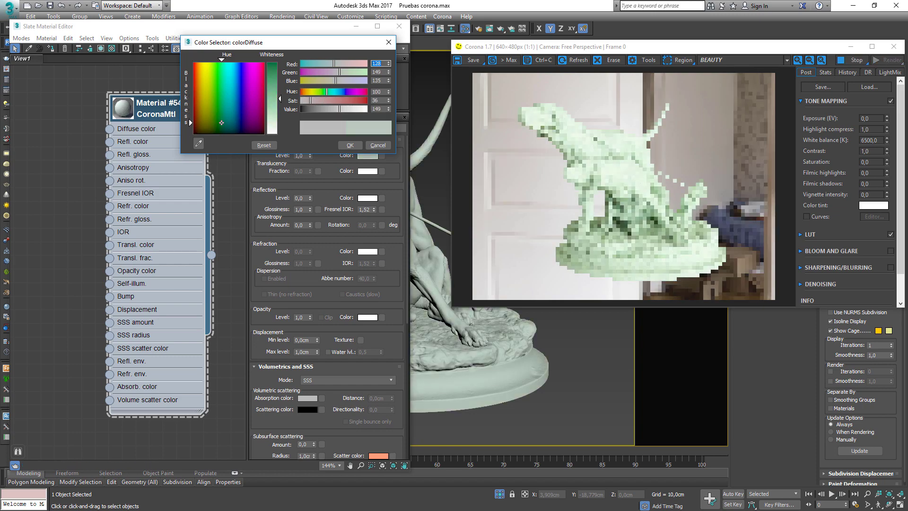
pyautogui.moveTo(277, 94); pyautogui.dragTo(277, 70)
pyautogui.moveTo(339, 100); pyautogui.dragTo(352, 101)
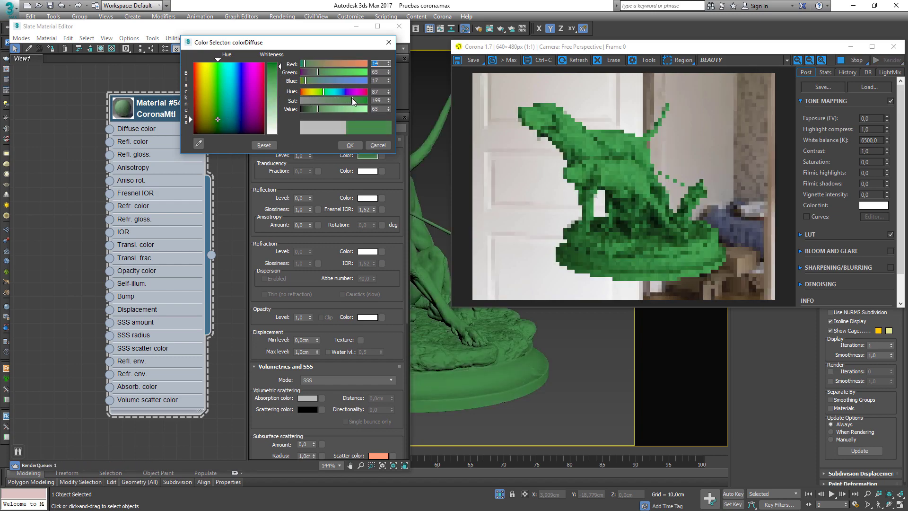
pyautogui.click(325, 92)
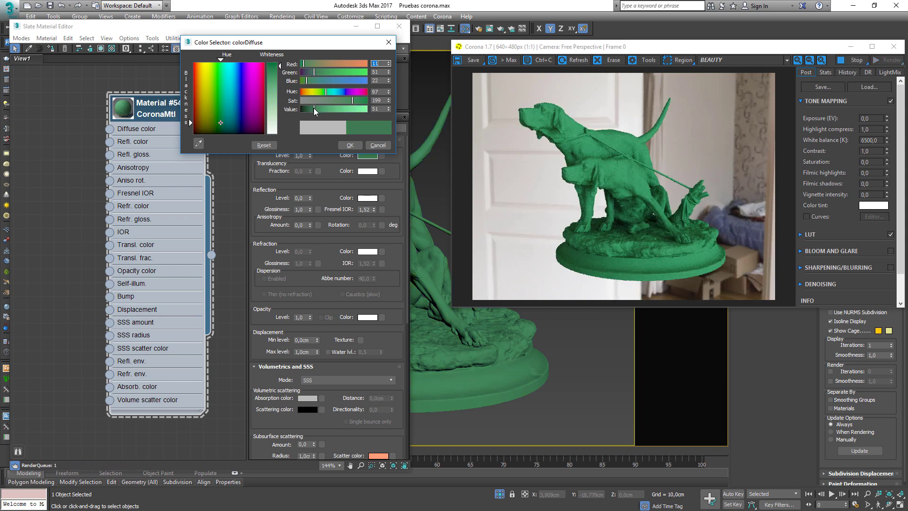
pyautogui.click(350, 145)
# Set the material's subsurface scattering Amount to 1, with the dog's head in close-up in the interactive render.
pyautogui.moveTo(429, 186); pyautogui.dragTo(456, 216, button='middle')
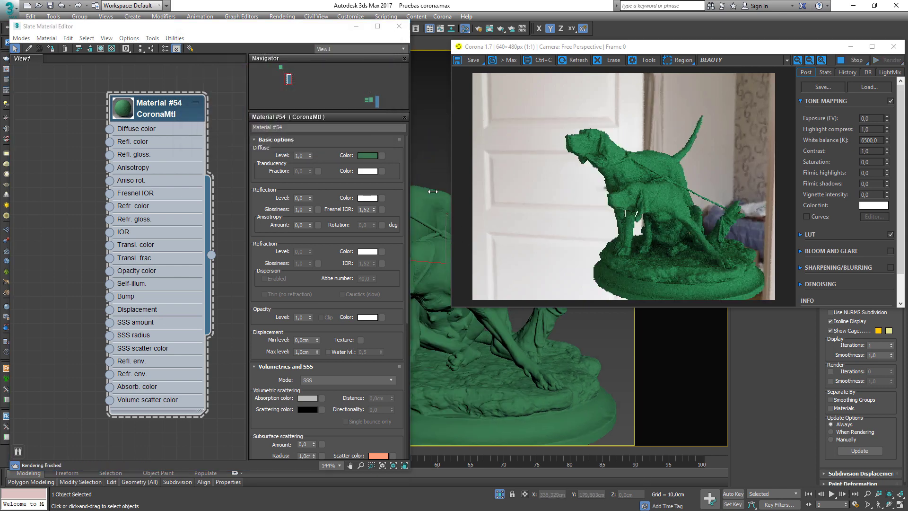
pyautogui.moveTo(339, 30); pyautogui.dragTo(190, 61)
pyautogui.moveTo(385, 217); pyautogui.dragTo(405, 223, button='middle')
pyautogui.scroll(10, 405, 222)
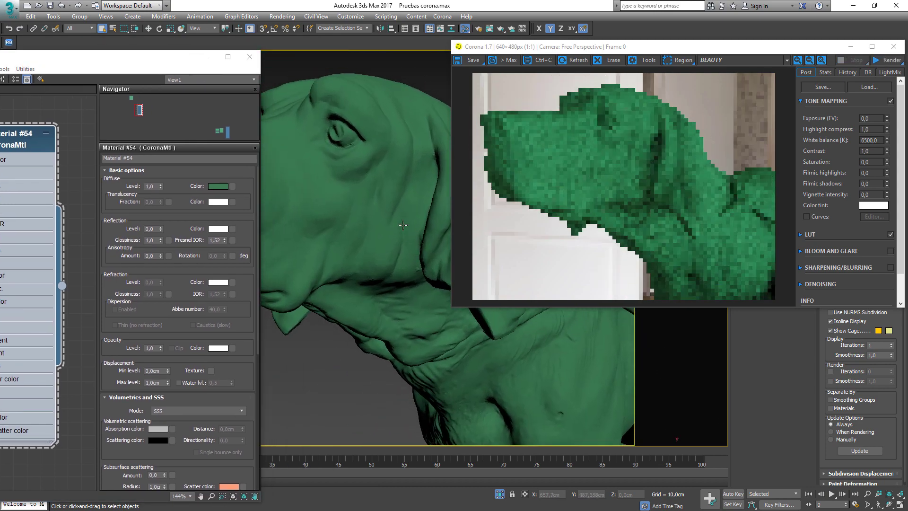
pyautogui.moveTo(115, 61); pyautogui.dragTo(268, 21)
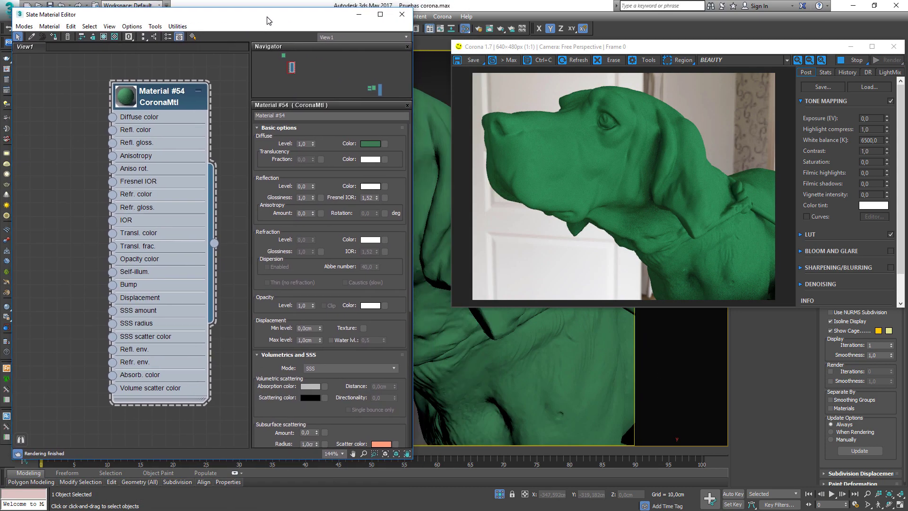
pyautogui.moveTo(390, 305); pyautogui.dragTo(389, 157)
pyautogui.moveTo(311, 285); pyautogui.dragTo(270, 281)
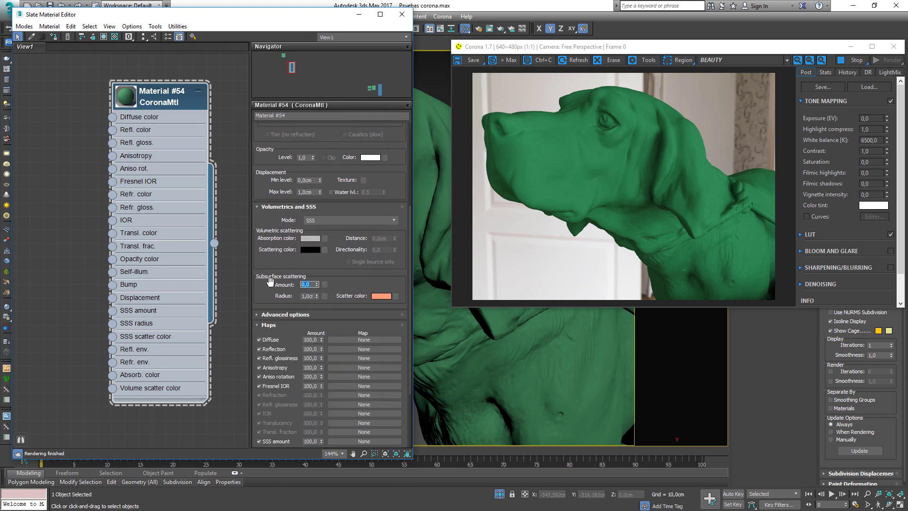
pyautogui.write('1')
pyautogui.press('Return')
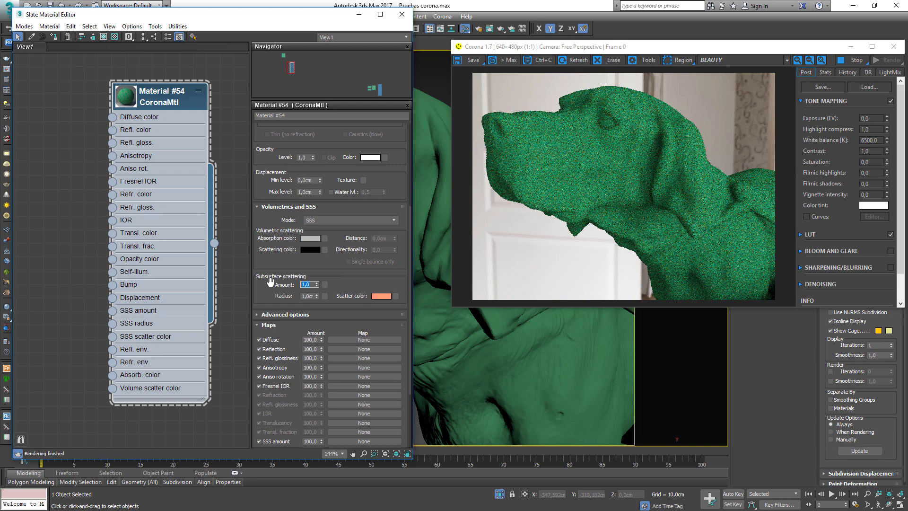
# Try a subsurface scattering Radius of 10 cm on the dog statue's material.
pyautogui.click(316, 284)
pyautogui.moveTo(302, 295); pyautogui.dragTo(384, 304)
pyautogui.write('10')
pyautogui.press('Return')
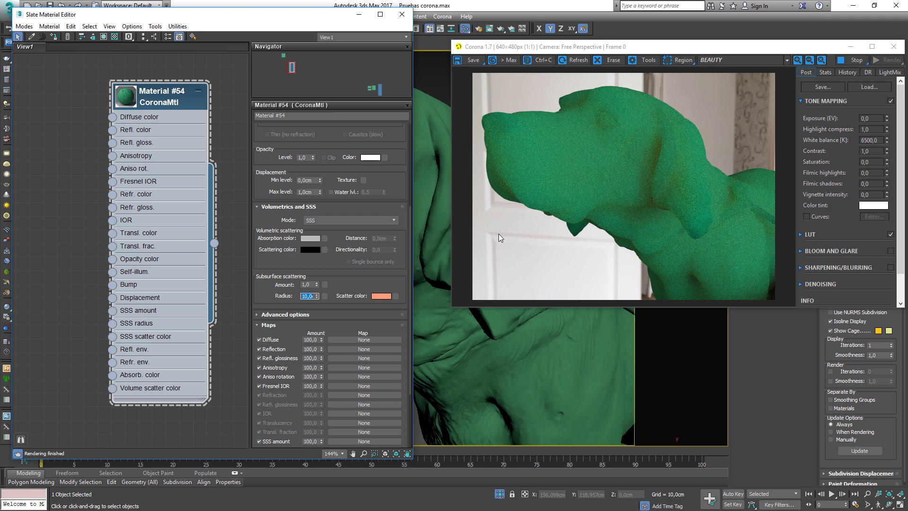
# Set the subsurface scattering Radius to 2 cm and inspect the dog's muzzle and eye up close in the render.
pyautogui.write('2')
pyautogui.press('Return')
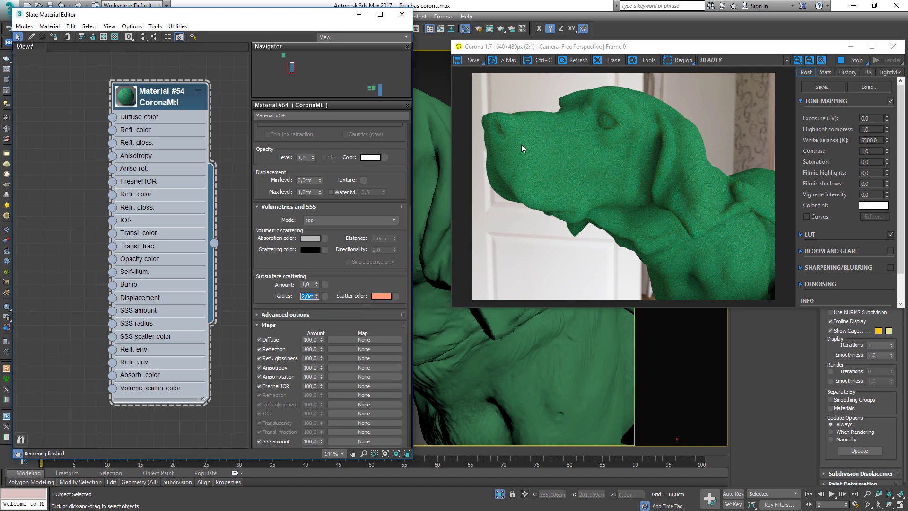
pyautogui.scroll(1, 523, 151)
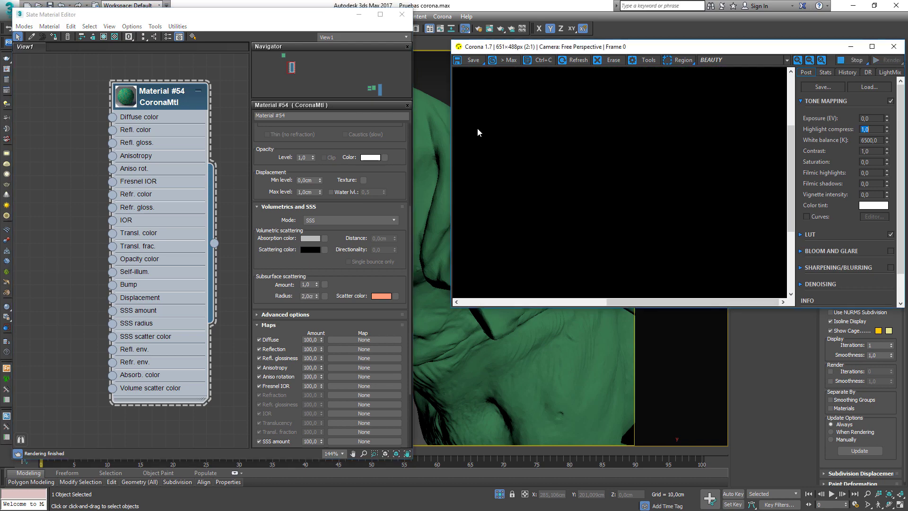
pyautogui.scroll(-1, 608, 187)
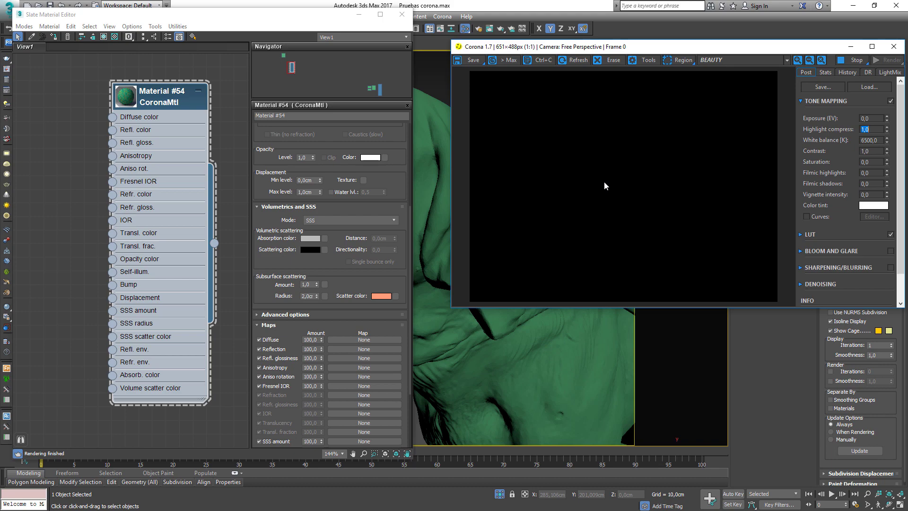
# Change the scatter color to yellow with hue 37, saturation 201 and value 241, and inspect the creases around the eye and ear.
pyautogui.click(390, 296)
pyautogui.moveTo(200, 95); pyautogui.dragTo(204, 67)
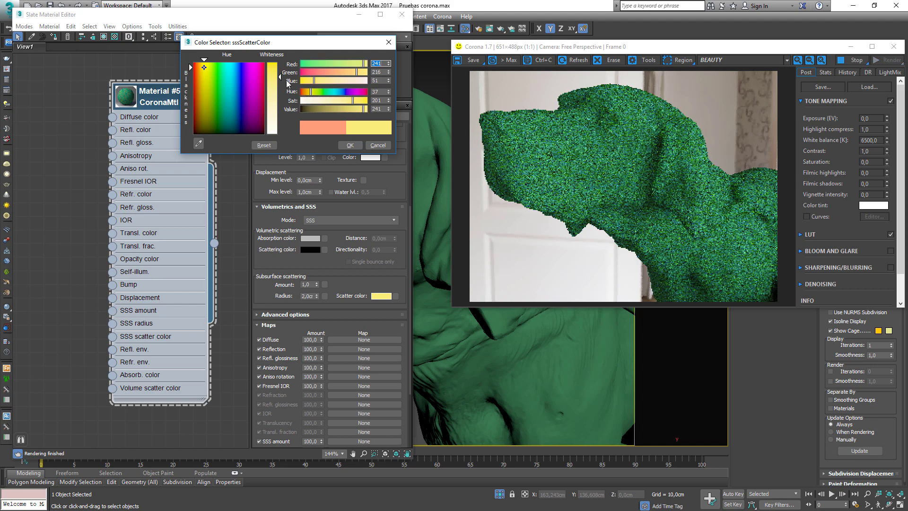
pyautogui.click(350, 145)
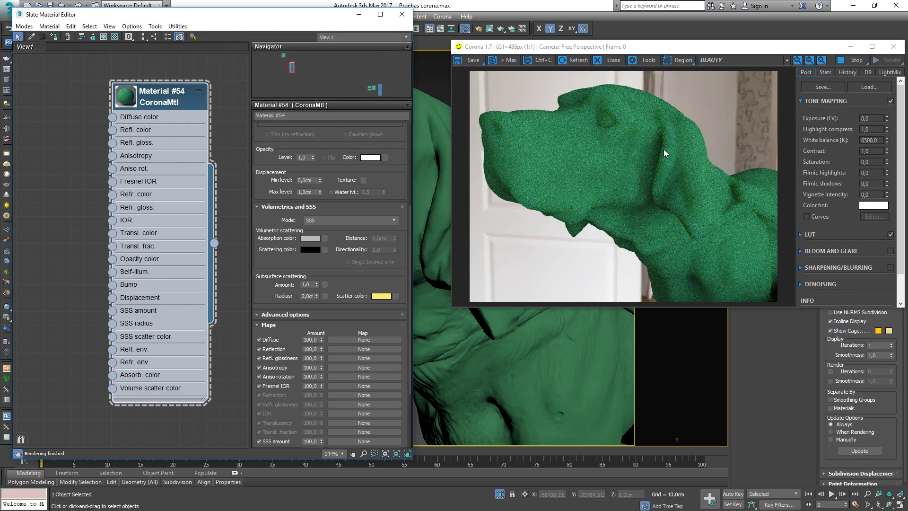
pyautogui.scroll(1, 662, 165)
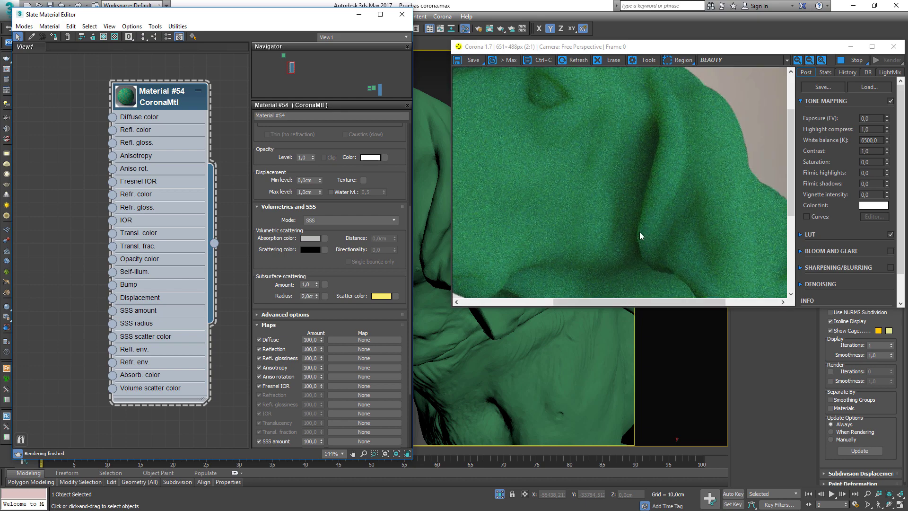
pyautogui.moveTo(650, 121); pyautogui.dragTo(661, 172, button='middle')
pyautogui.moveTo(401, 144); pyautogui.dragTo(366, 223)
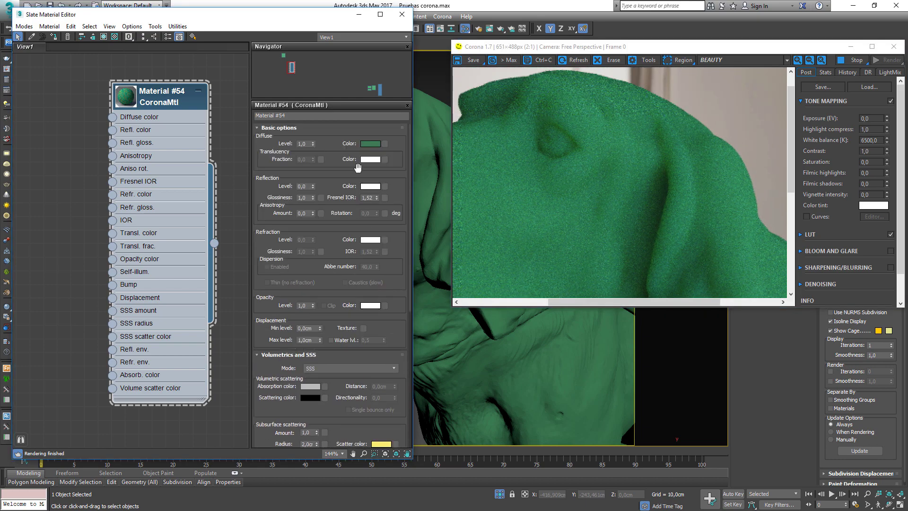
pyautogui.scroll(-5, 359, 213)
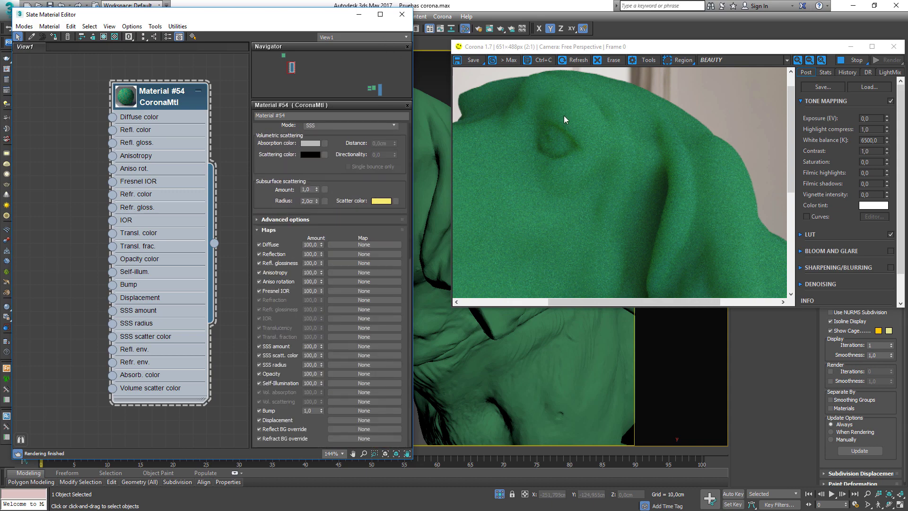
pyautogui.scroll(-2, 657, 180)
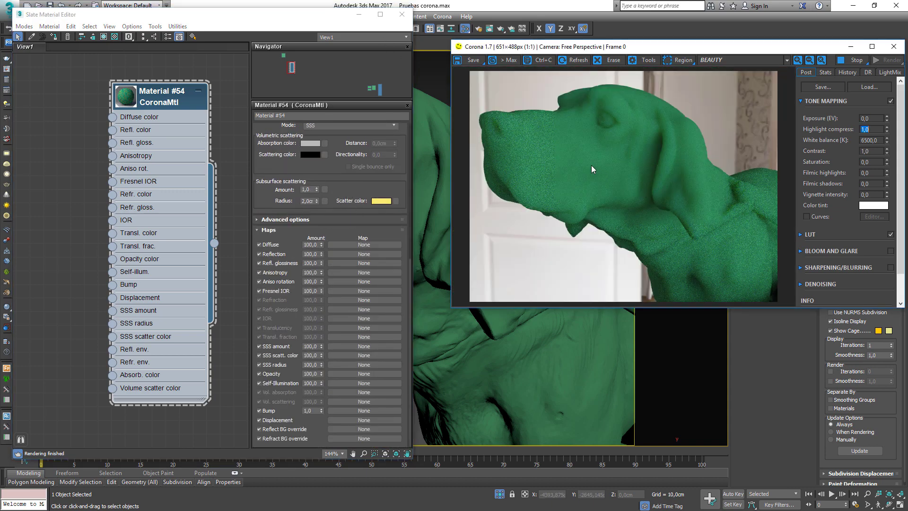
# Lower the subsurface scattering Amount to 0 for comparison, and bring it back to 1.
pyautogui.moveTo(317, 191); pyautogui.dragTo(349, 317)
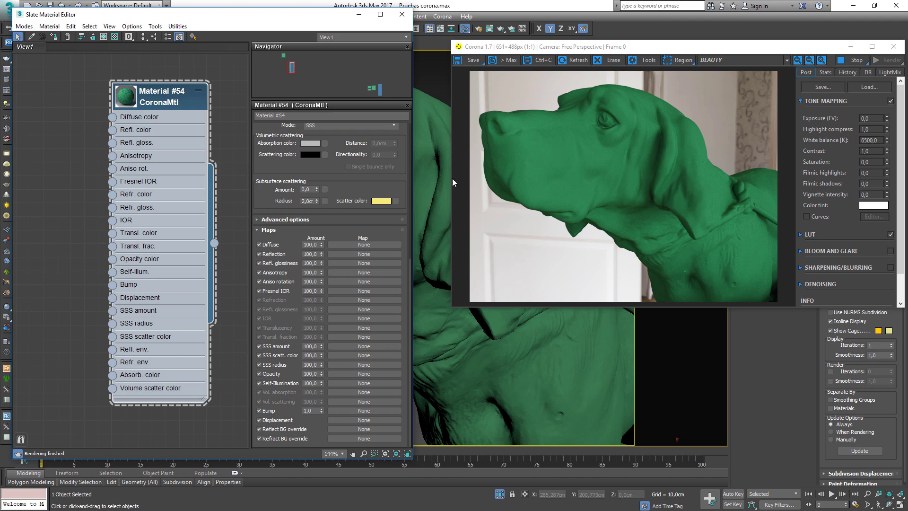
pyautogui.moveTo(317, 189); pyautogui.dragTo(319, 26)
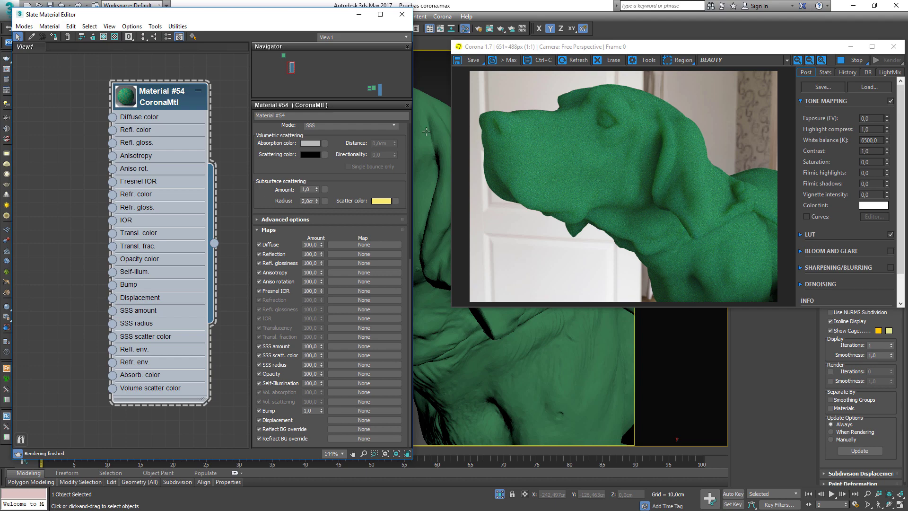
# Set the material's reflection Level to 1 and try a reflection Glossiness of 0.7 and of 0.6.
pyautogui.scroll(5, 331, 212)
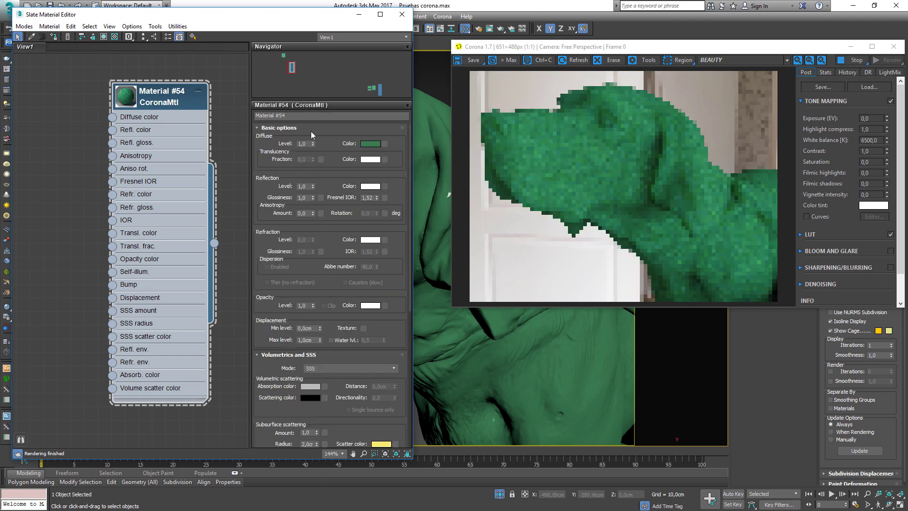
pyautogui.doubleClick(306, 197)
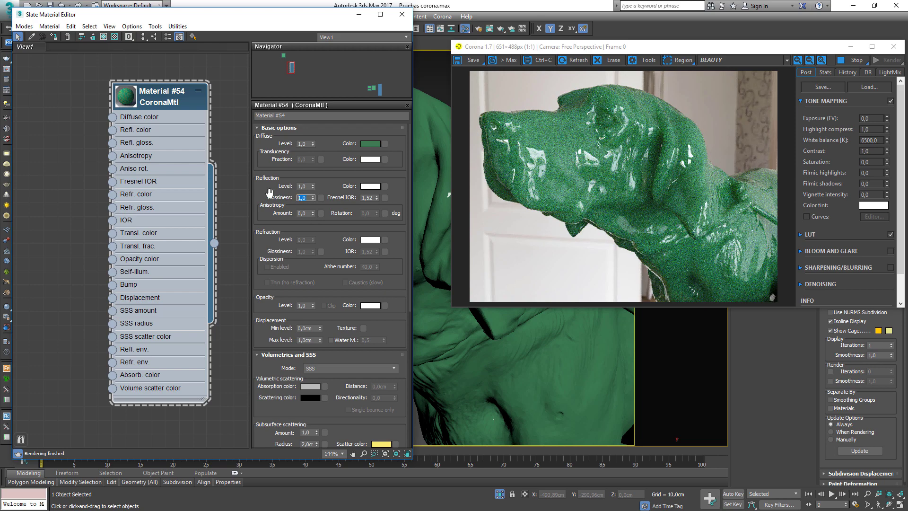
pyautogui.write('0,7')
pyautogui.press('Return')
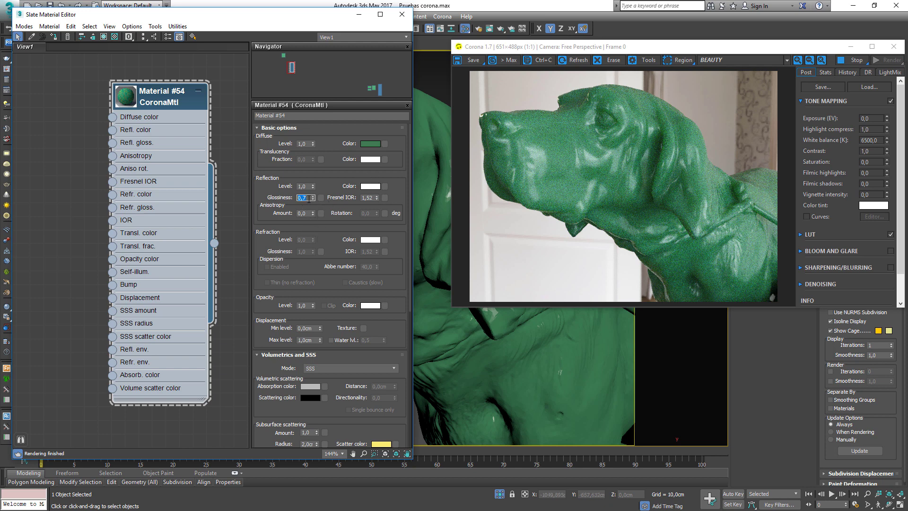
pyautogui.write('0,6')
pyautogui.press('Return')
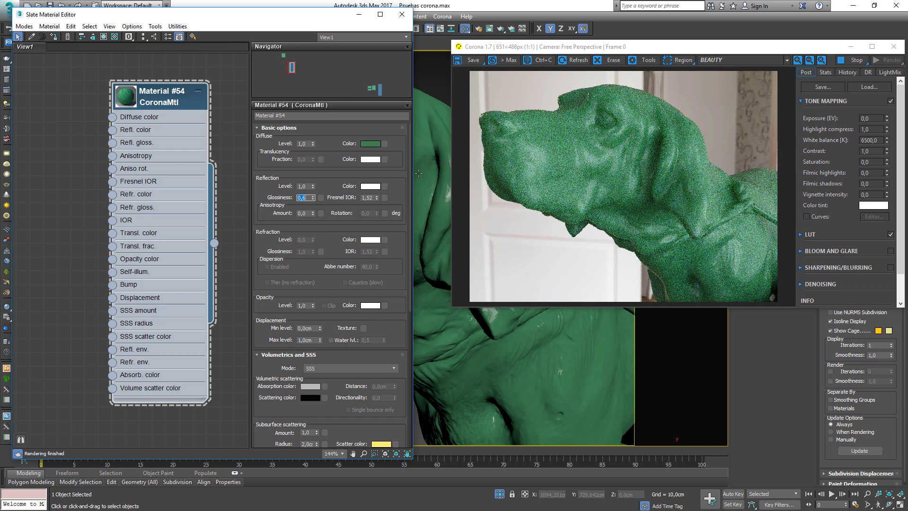
# Change the material's diffuse color to a desaturated greyish brown.
pyautogui.click(373, 144)
pyautogui.moveTo(222, 116)
pyautogui.mouseDown()
pyautogui.moveTo(199, 89)
pyautogui.moveTo(199, 102)
pyautogui.mouseUp()
pyautogui.moveTo(362, 100)
pyautogui.mouseDown()
pyautogui.moveTo(316, 109)
pyautogui.moveTo(307, 81)
pyautogui.moveTo(330, 103)
pyautogui.moveTo(313, 110)
pyautogui.moveTo(327, 101)
pyautogui.mouseUp()
pyautogui.click(350, 146)
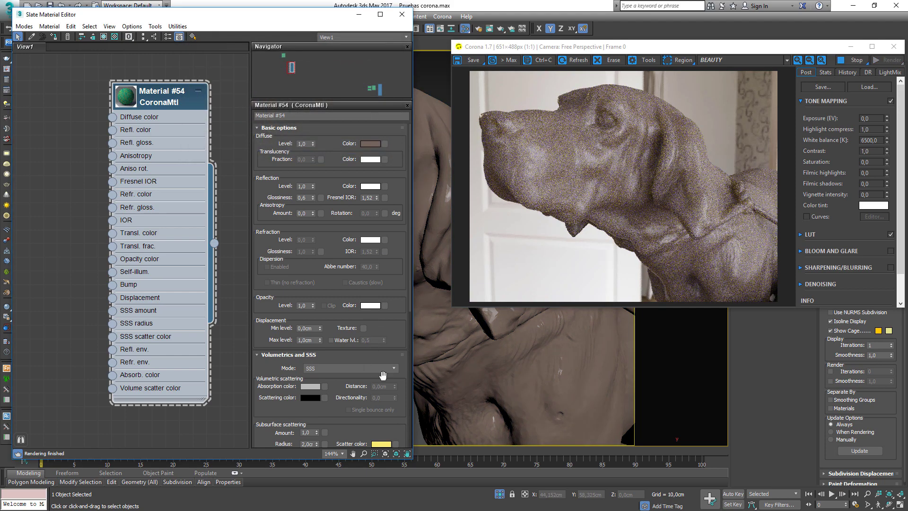
# Change the subsurface scatter color to a pale orange with a hue of about 12.
pyautogui.moveTo(377, 347); pyautogui.dragTo(364, 242)
pyautogui.click(376, 348)
pyautogui.moveTo(251, 71); pyautogui.dragTo(197, 67)
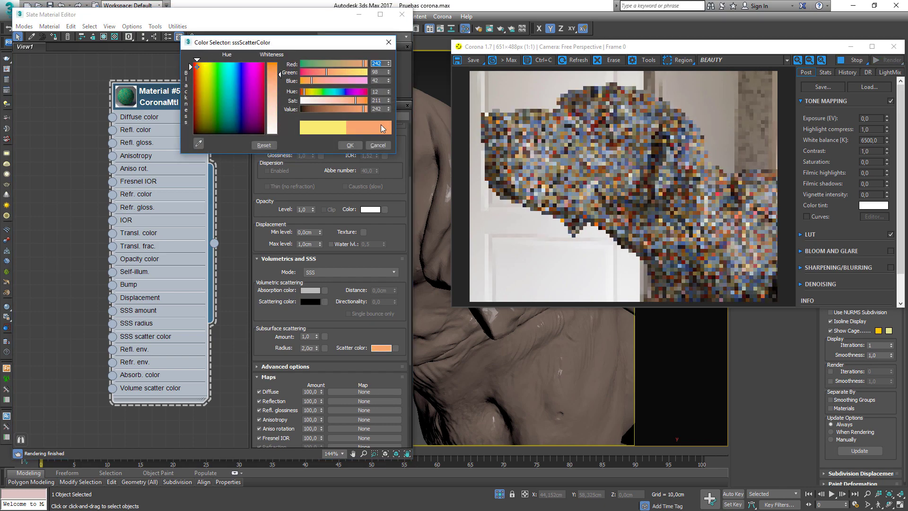
pyautogui.moveTo(350, 100); pyautogui.dragTo(348, 100)
pyautogui.click(350, 145)
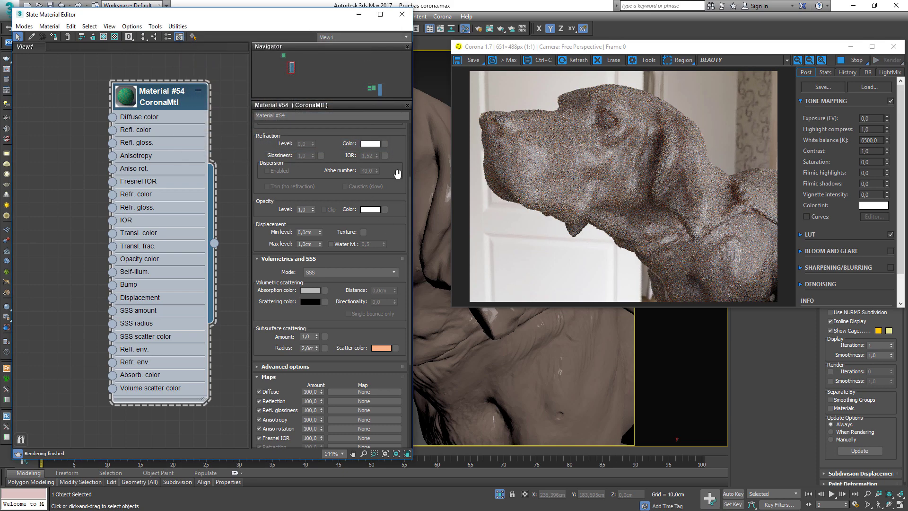
# Set the material's reflection Glossiness to 0.4.
pyautogui.scroll(3, 397, 174)
pyautogui.doubleClick(305, 161)
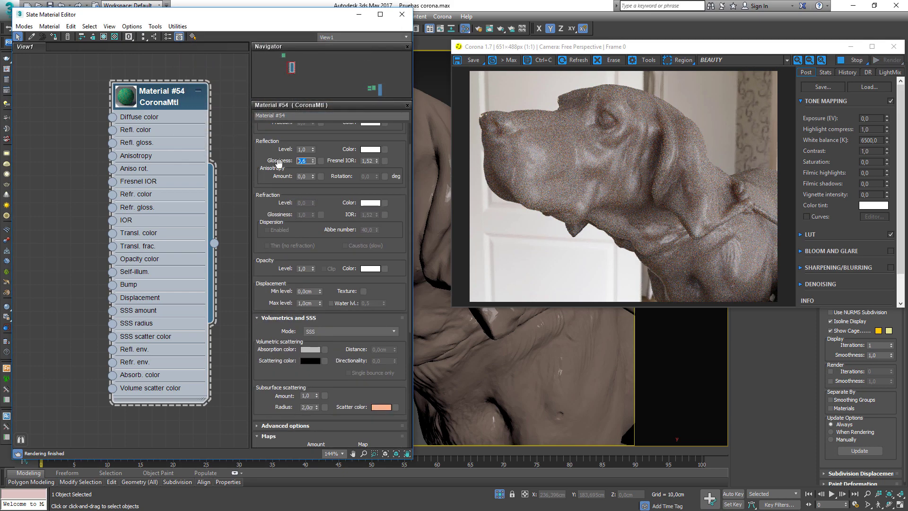
pyautogui.write('0,4')
pyautogui.press('Return')
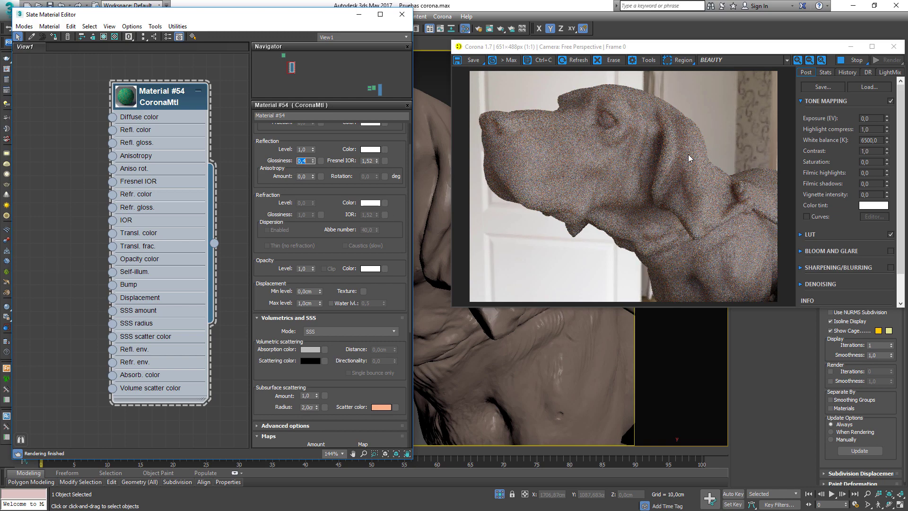
# Set the material's subsurface scattering Radius to 1 cm.
pyautogui.doubleClick(308, 406)
pyautogui.write('1')
pyautogui.press('Return')
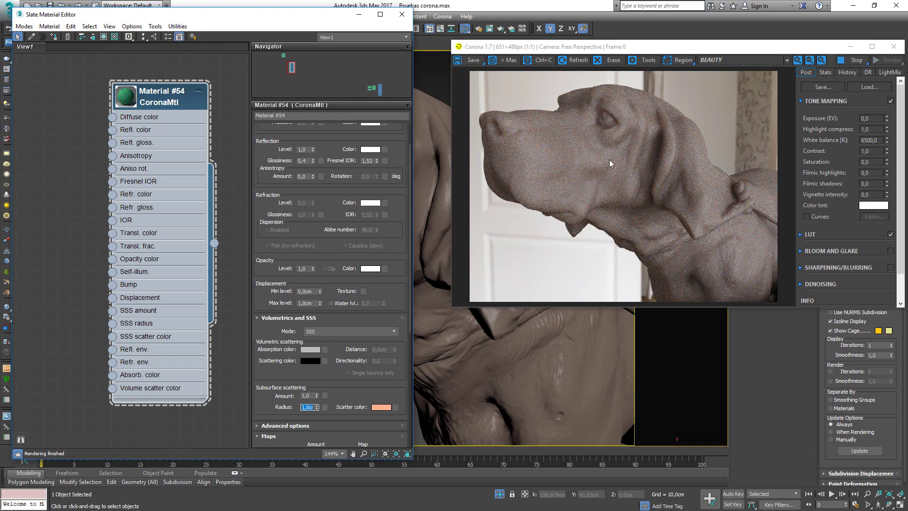
# Add a CoronaSkinMtl to the material graph beside the existing CoronaMtl.
pyautogui.moveTo(185, 188); pyautogui.dragTo(41, 216, button='middle')
pyautogui.scroll(-2, 74, 191)
pyautogui.moveTo(120, 193); pyautogui.dragTo(155, 173, button='middle')
pyautogui.scroll(-1, 135, 194)
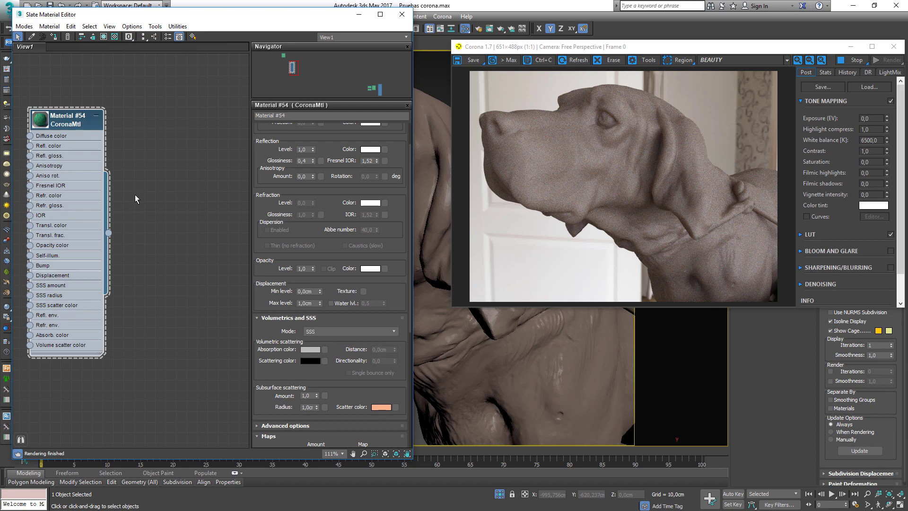
pyautogui.rightClick(152, 195)
pyautogui.moveTo(222, 200)
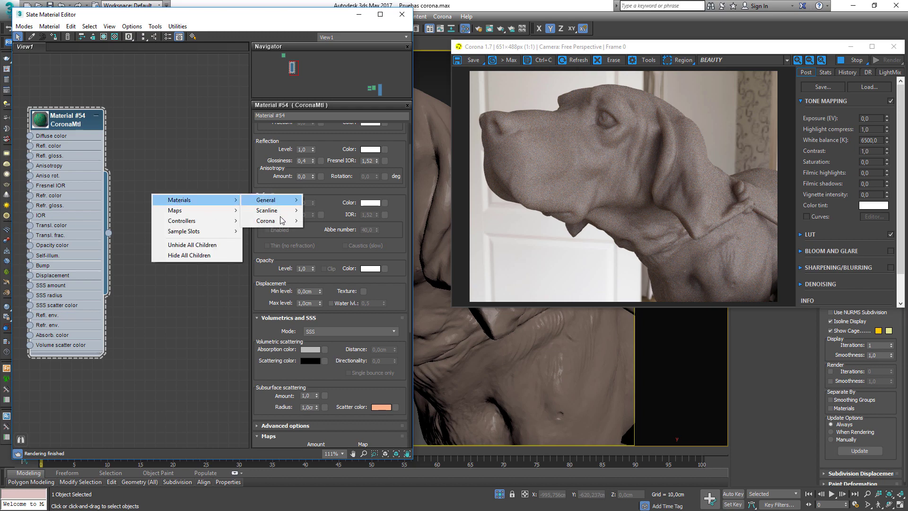
pyautogui.moveTo(279, 220)
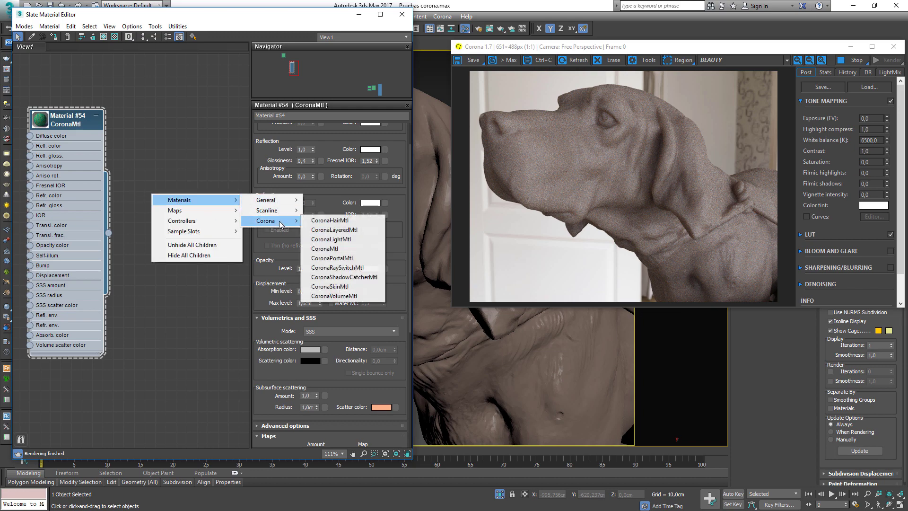
pyautogui.click(332, 286)
pyautogui.moveTo(194, 186); pyautogui.dragTo(200, 132)
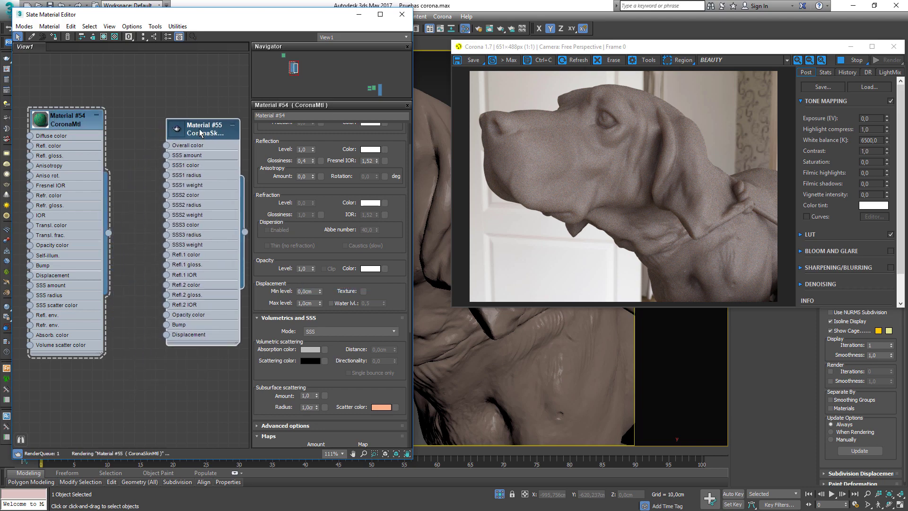
# Show the CoronaSkinMtl's parameters and assign the material to the selected dog statue.
pyautogui.scroll(-1, 188, 137)
pyautogui.moveTo(189, 138); pyautogui.dragTo(70, 151, button='middle')
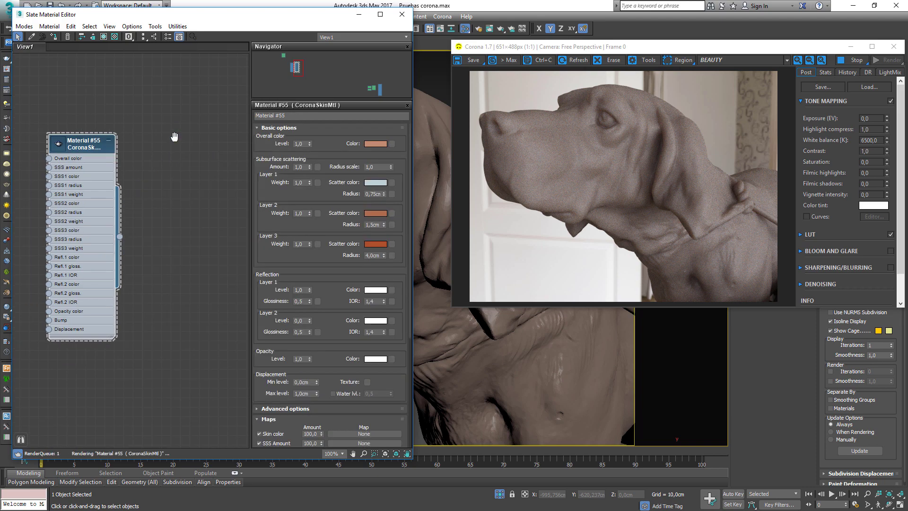
pyautogui.moveTo(70, 145); pyautogui.dragTo(129, 139)
pyautogui.moveTo(130, 142); pyautogui.dragTo(140, 140, button='middle')
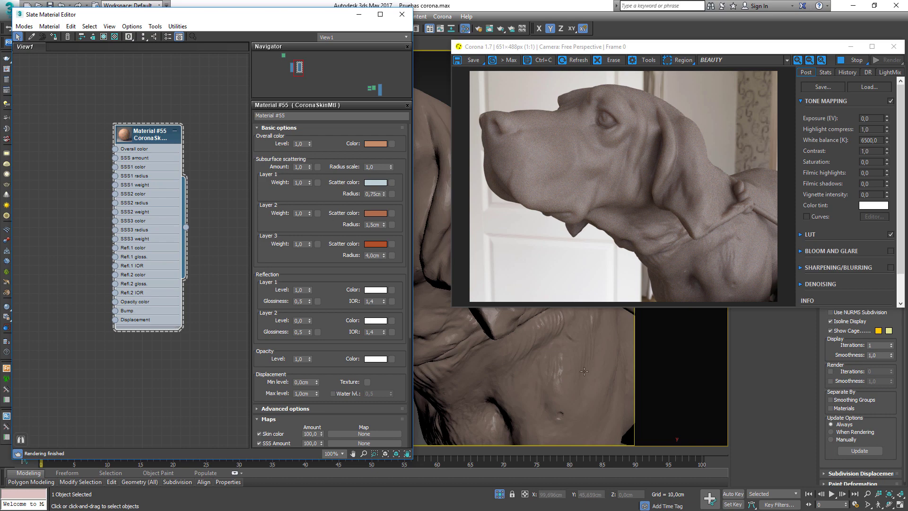
pyautogui.click(53, 37)
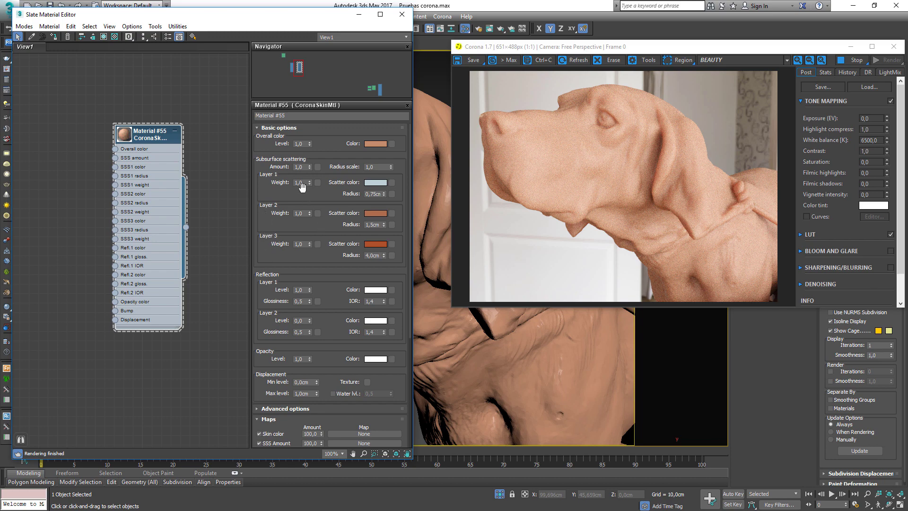
# Set the subsurface scattering Weight of Layer 2 and Layer 3 to 0, and examine Layer 1's effect on the dog's head.
pyautogui.rightClick(310, 214)
pyautogui.rightClick(310, 244)
pyautogui.doubleClick(299, 182)
pyautogui.click(346, 193)
pyautogui.moveTo(381, 195); pyautogui.dragTo(345, 189)
pyautogui.scroll(1, 659, 169)
pyautogui.moveTo(659, 169); pyautogui.dragTo(515, 107)
pyautogui.moveTo(579, 218); pyautogui.dragTo(574, 166)
pyautogui.moveTo(487, 124); pyautogui.dragTo(725, 242)
pyautogui.scroll(-1, 725, 242)
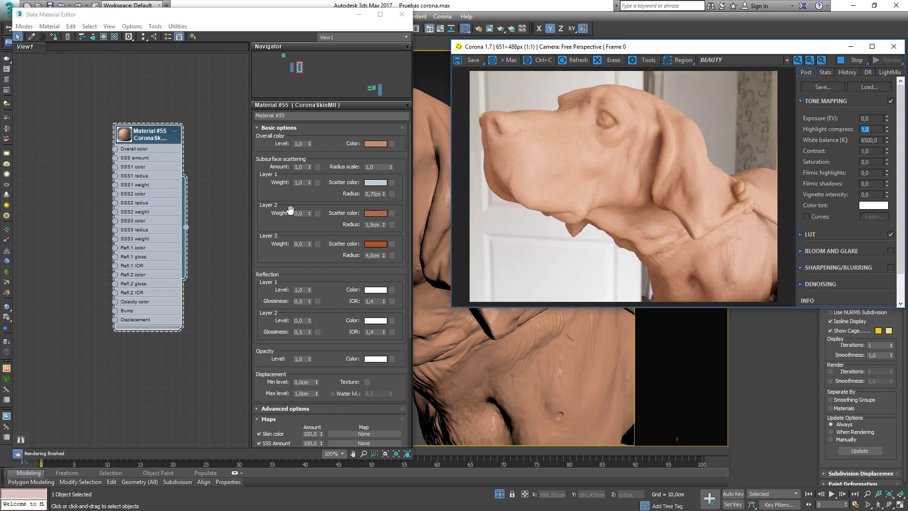
# Restore the Weight of Layer 2 and Layer 3 to 1 and point out their Radius values.
pyautogui.moveTo(310, 214); pyautogui.dragTo(310, 170)
pyautogui.moveTo(310, 245); pyautogui.dragTo(336, 168)
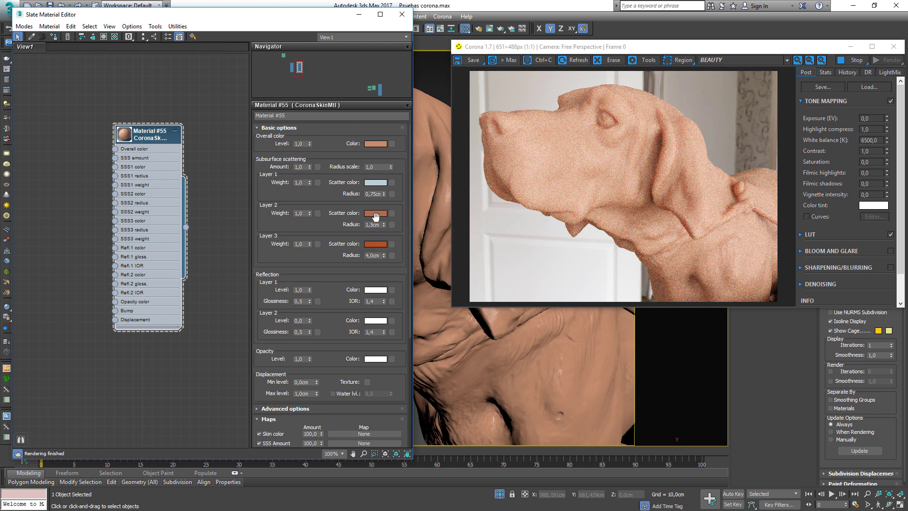
pyautogui.doubleClick(373, 224)
pyautogui.doubleClick(380, 256)
# Close the Slate Material Editor and frame the dog's hanging ear in close-up against the bright window background.
pyautogui.click(402, 14)
pyautogui.moveTo(368, 225); pyautogui.dragTo(237, 227, button='middle')
pyautogui.scroll(-4, 358, 219)
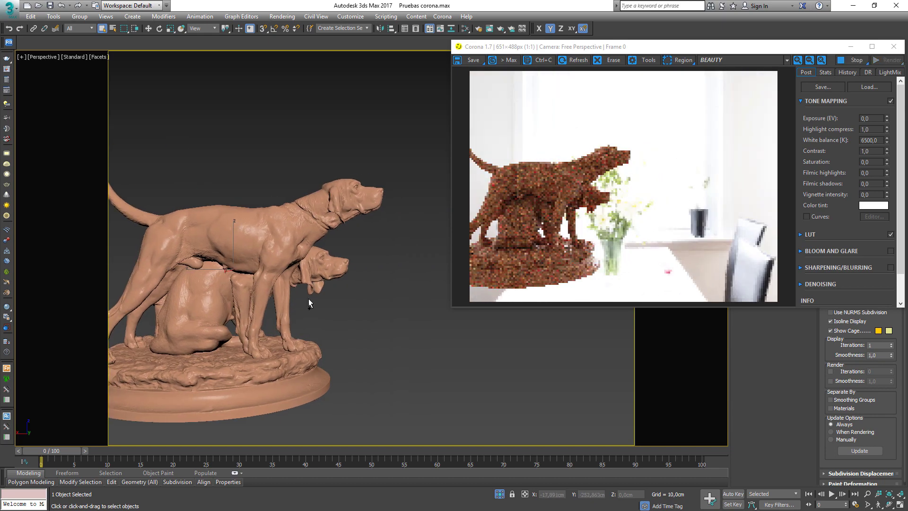
pyautogui.scroll(10, 312, 297)
pyautogui.scroll(8, 320, 275)
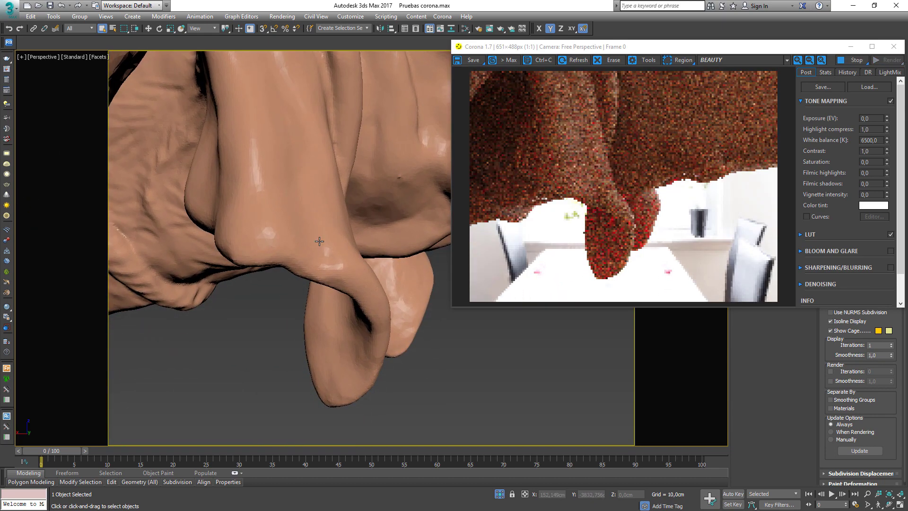
# Limit the interactive rendering to a region tightly surrounding the dog's hanging ear.
pyautogui.click(679, 60)
pyautogui.moveTo(519, 148)
pyautogui.mouseDown()
pyautogui.moveTo(701, 305)
pyautogui.moveTo(681, 283)
pyautogui.mouseUp()
pyautogui.moveTo(520, 148); pyautogui.dragTo(555, 158)
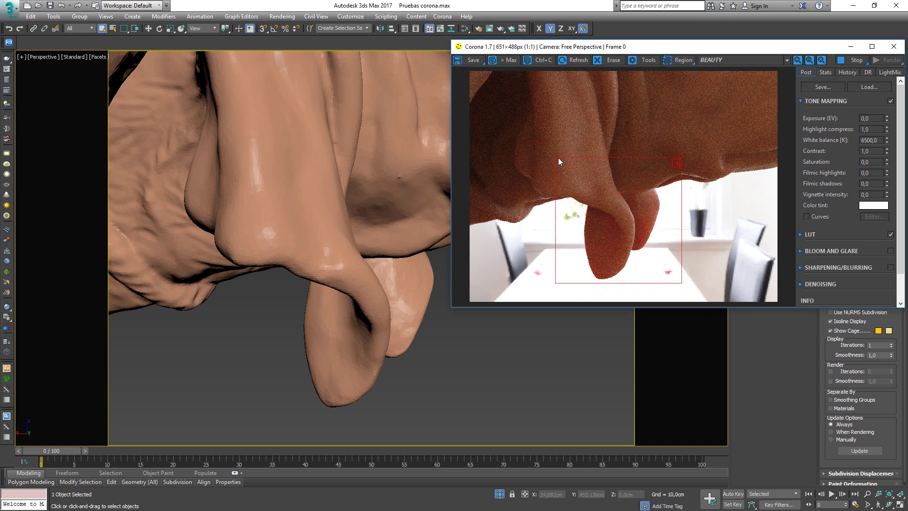
# Deselect the dog statue and reopen the Slate Material Editor.
pyautogui.click(484, 353)
pyautogui.press('m')
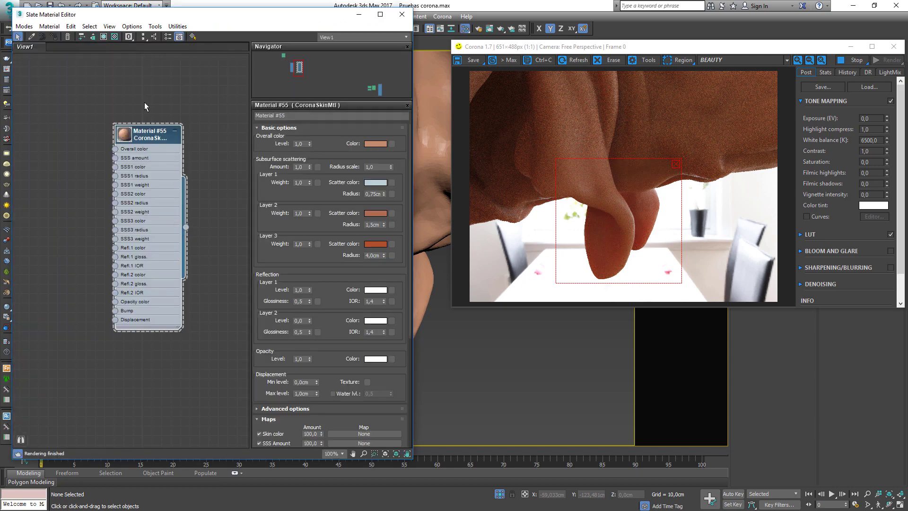
# Zero the Weight of Layer 3, set the Radius of Layer 2 to 2 cm, and restore Layer 3's Weight to 1.
pyautogui.rightClick(310, 244)
pyautogui.moveTo(386, 219); pyautogui.dragTo(383, 180)
pyautogui.doubleClick(374, 225)
pyautogui.write('2')
pyautogui.press('Return')
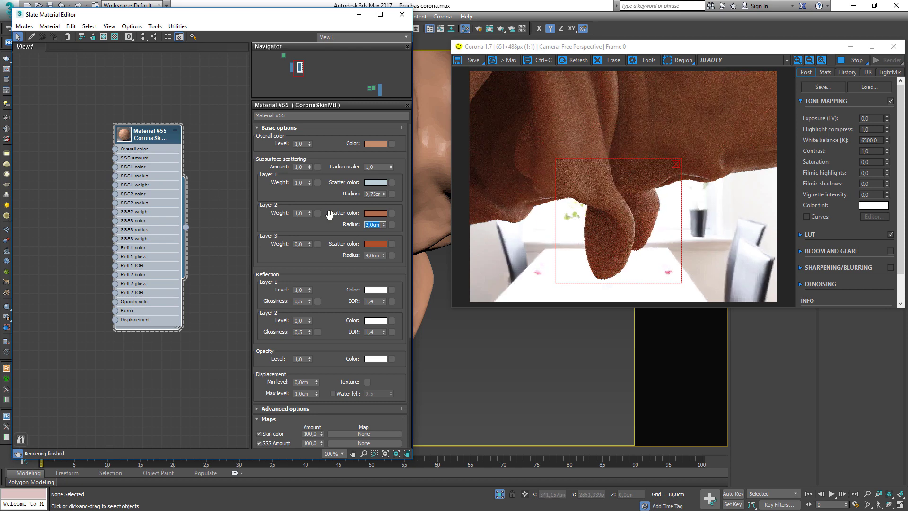
pyautogui.moveTo(310, 243); pyautogui.dragTo(311, 129)
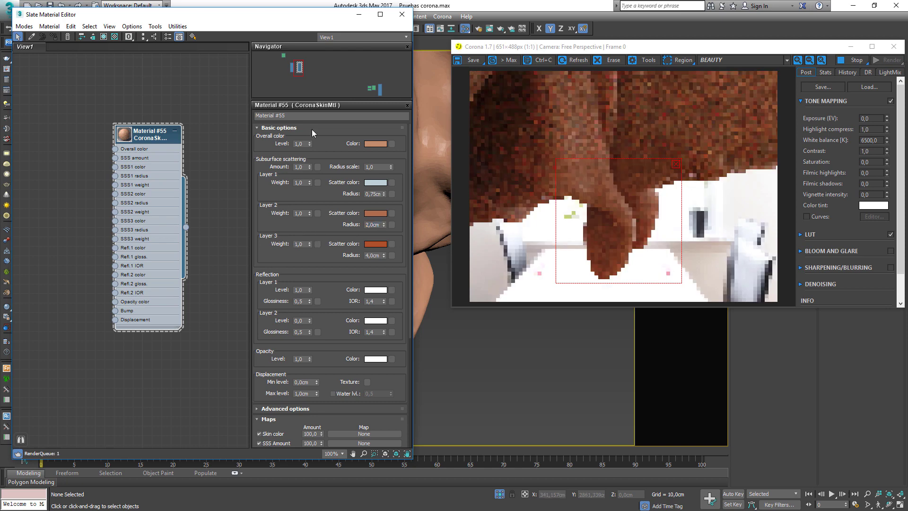
# Raise the Radius of Layer 1 to about 1.43 cm and change its Scatter color to a saturated green (RGB 53, 243, 53).
pyautogui.doubleClick(381, 194)
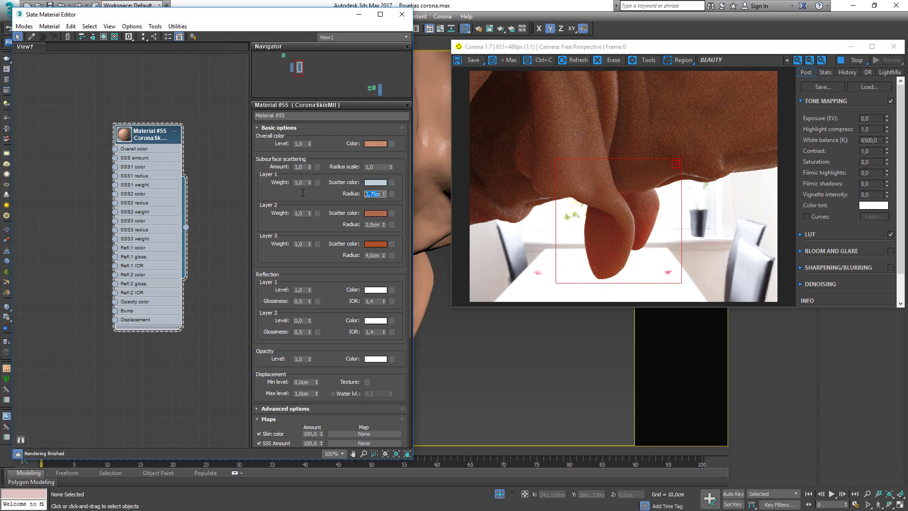
pyautogui.moveTo(383, 194); pyautogui.dragTo(384, 163)
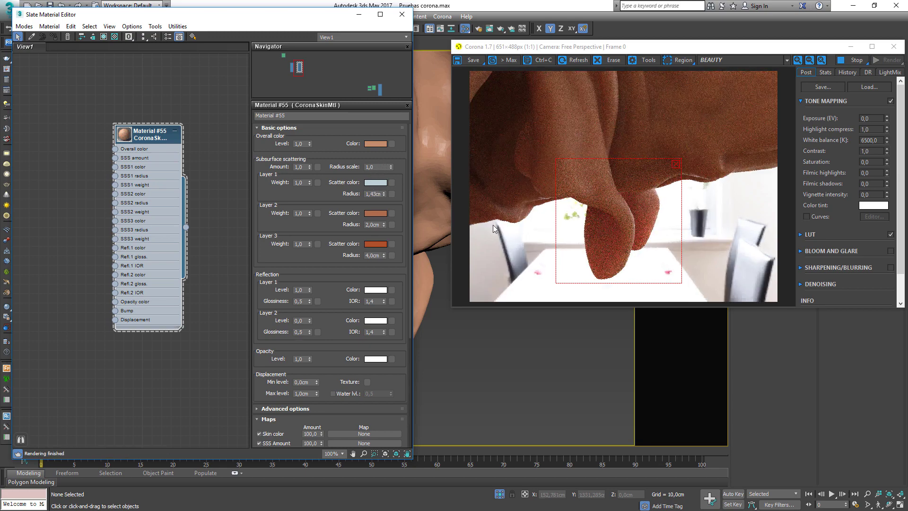
pyautogui.click(377, 183)
pyautogui.moveTo(229, 95); pyautogui.dragTo(217, 69)
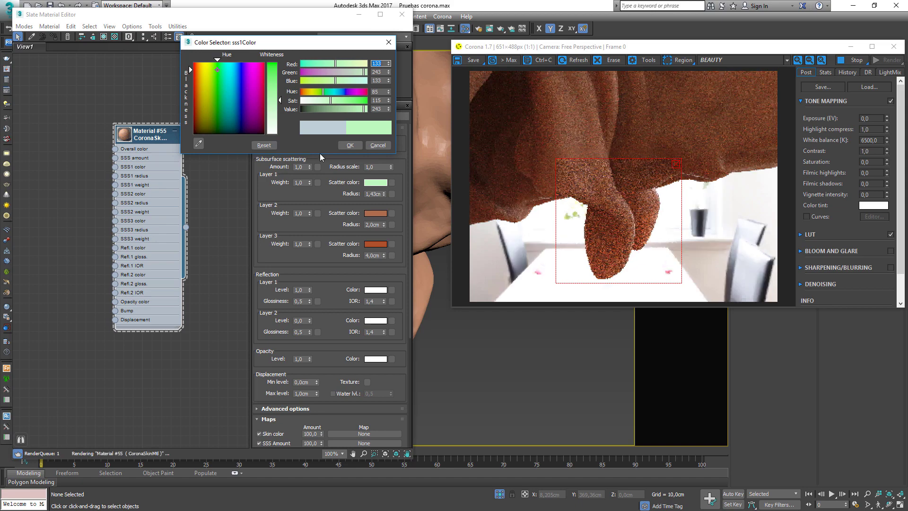
pyautogui.moveTo(333, 101); pyautogui.dragTo(346, 101)
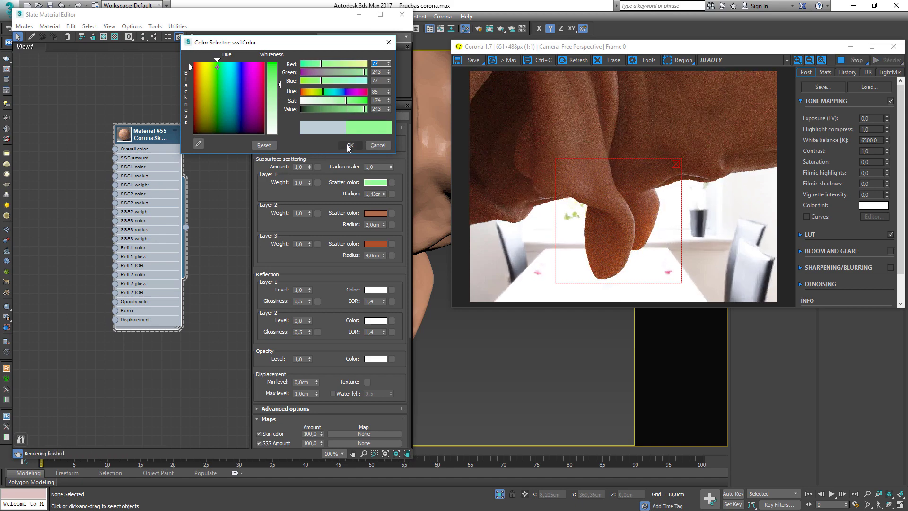
pyautogui.moveTo(346, 101); pyautogui.dragTo(352, 100)
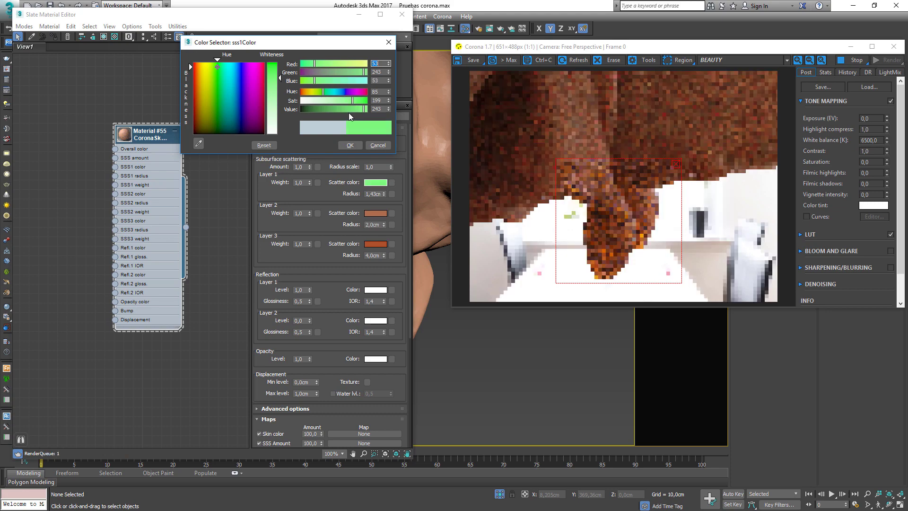
pyautogui.click(349, 145)
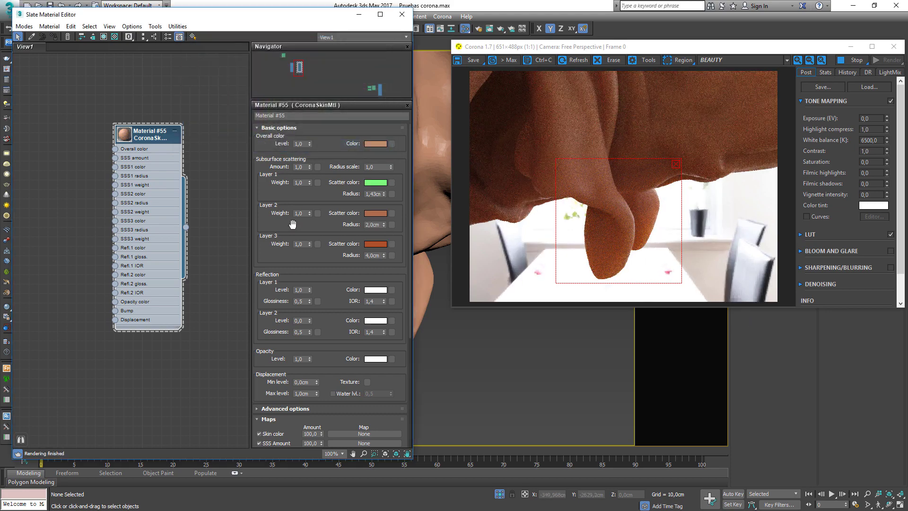
# Lower the subsurface Weight of Layer 3 to compare the scattering, and restore it to 1.
pyautogui.moveTo(309, 244); pyautogui.dragTo(321, 299)
pyautogui.moveTo(309, 245); pyautogui.dragTo(311, 194)
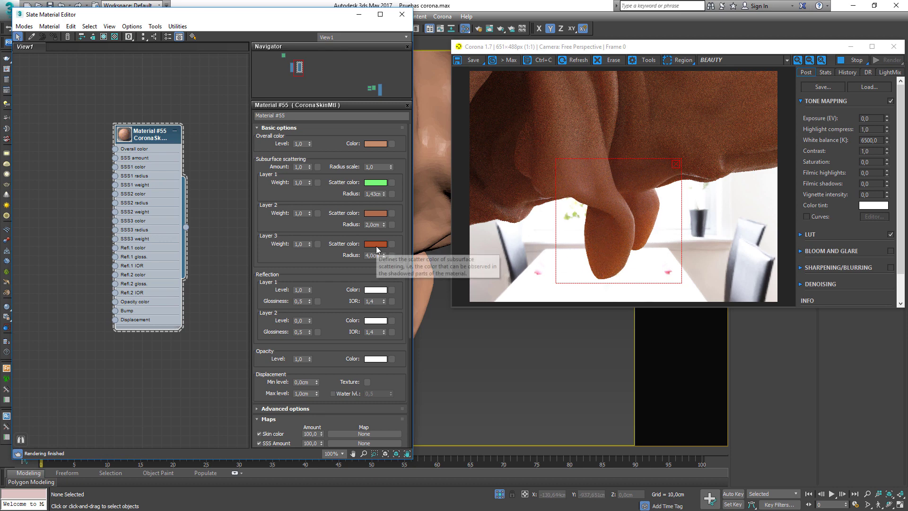
# Set both the Level and the Glossiness of the skin material's Reflection Layer 2 to 1.
pyautogui.scroll(-3, 335, 303)
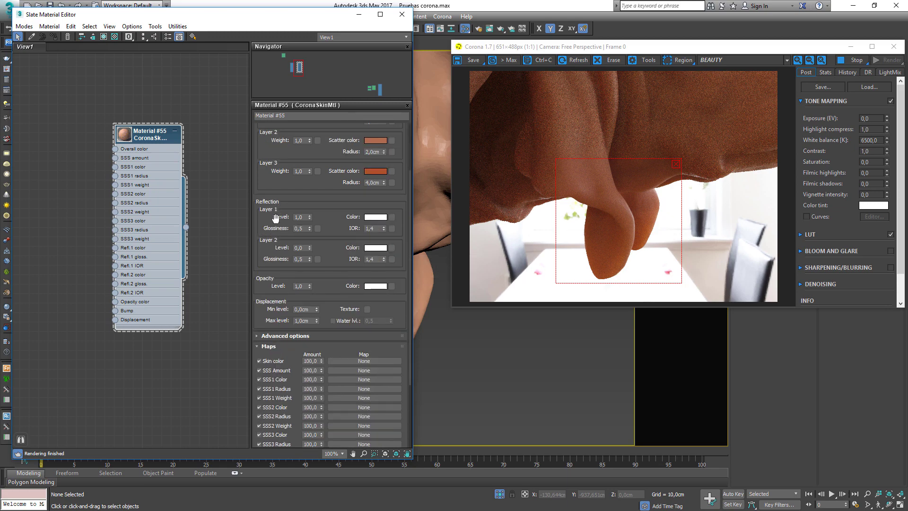
pyautogui.doubleClick(303, 248)
pyautogui.click(301, 228)
pyautogui.doubleClick(305, 248)
pyautogui.write('1')
pyautogui.press('Return')
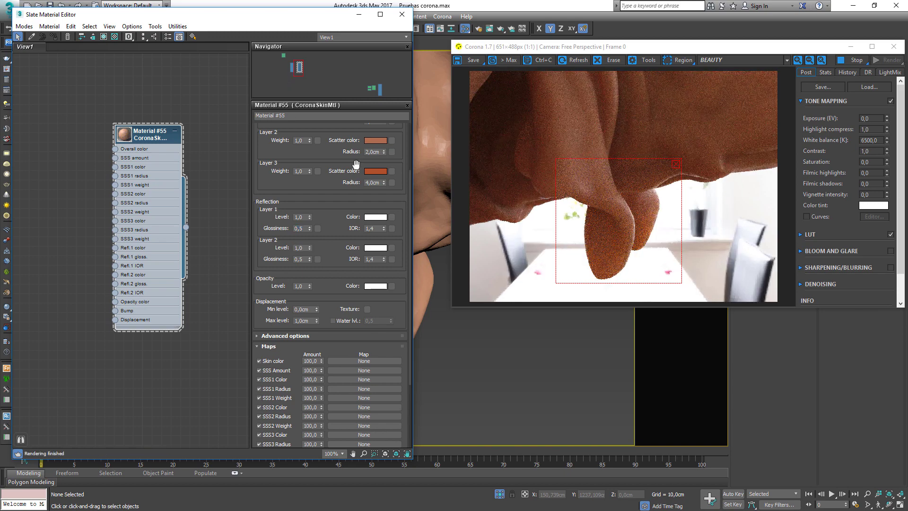
pyautogui.doubleClick(296, 259)
pyautogui.write('1')
pyautogui.press('Return')
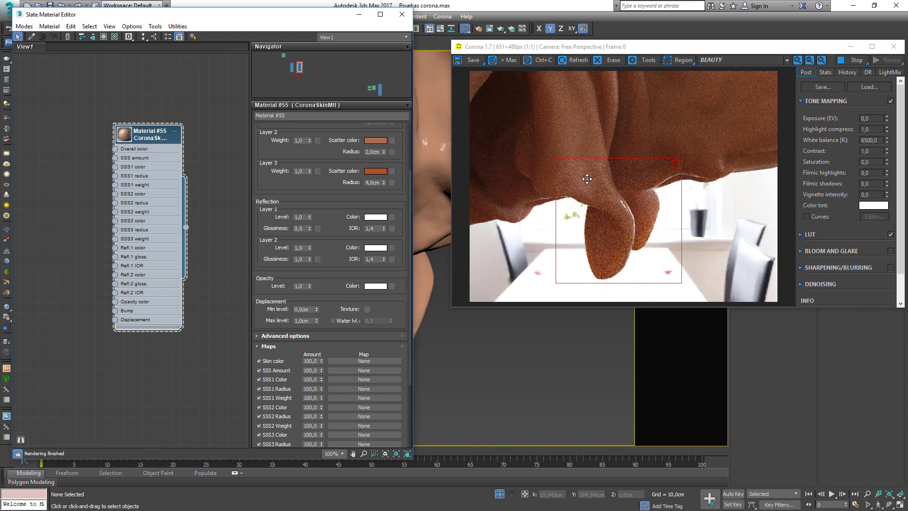
# Clear the render region and, with the Slate Material Editor closed, frame the dog's head in close-up.
pyautogui.click(676, 164)
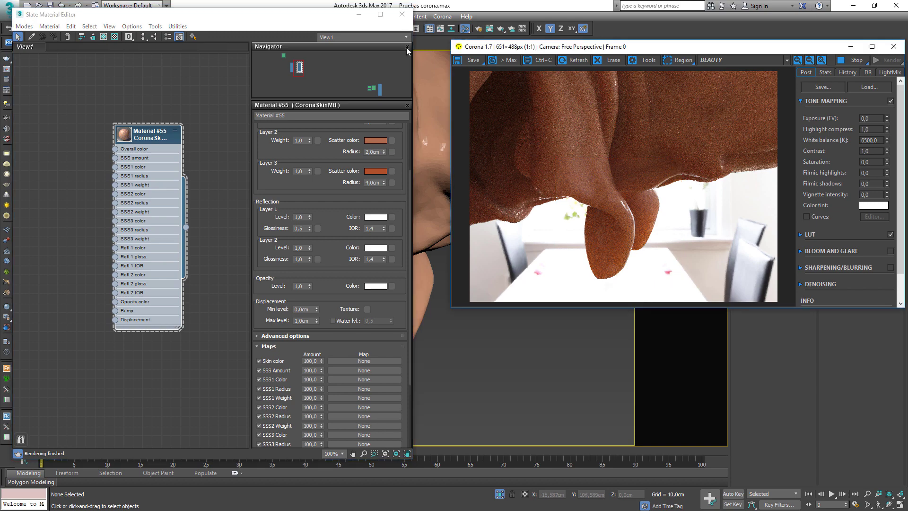
pyautogui.click(403, 20)
pyautogui.scroll(-5, 389, 217)
pyautogui.keyDown('alt'); pyautogui.moveTo(390, 217); pyautogui.dragTo(292, 271, button='middle'); pyautogui.keyUp('alt')
pyautogui.scroll(4, 339, 292)
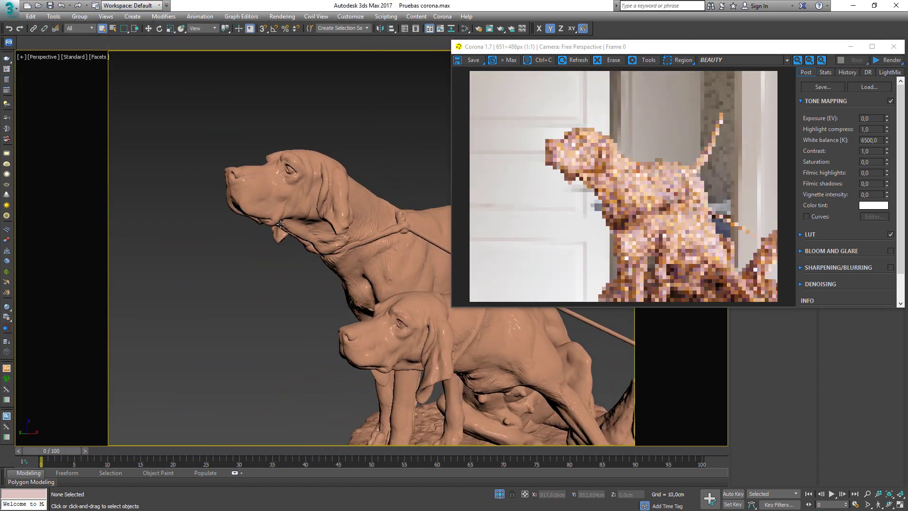
pyautogui.keyDown('alt'); pyautogui.moveTo(339, 292); pyautogui.dragTo(338, 159, button='middle'); pyautogui.keyUp('alt')
pyautogui.scroll(6, 348, 175)
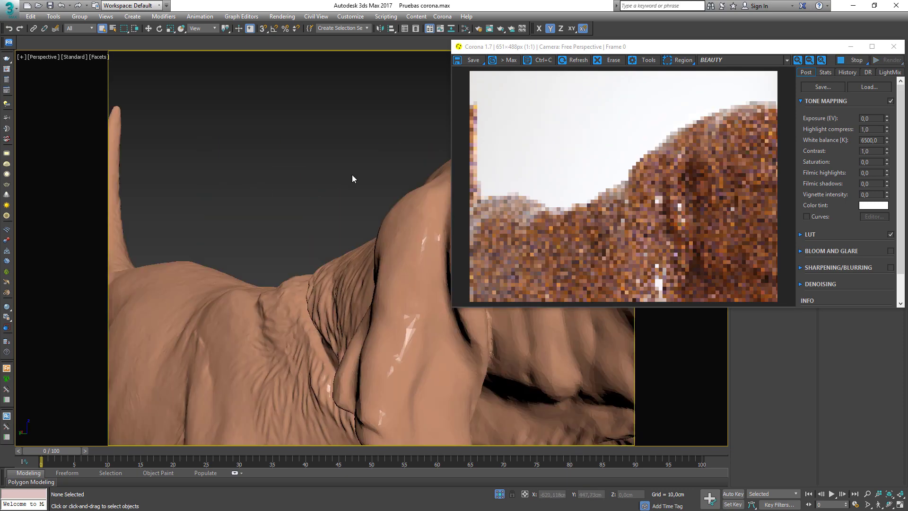
pyautogui.moveTo(362, 251); pyautogui.dragTo(380, 211, button='middle')
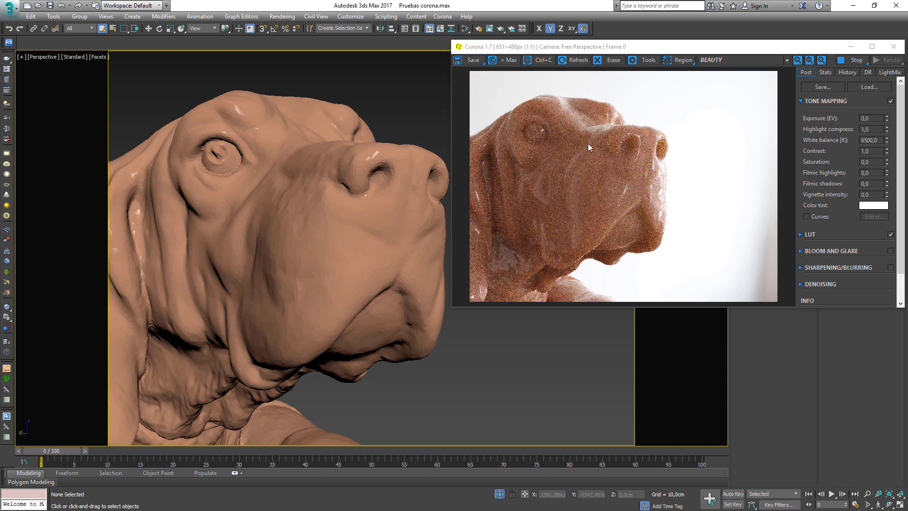
# Reopen the Slate Material Editor and set the Glossiness of Reflection Layer 2 to 0.7.
pyautogui.press('m')
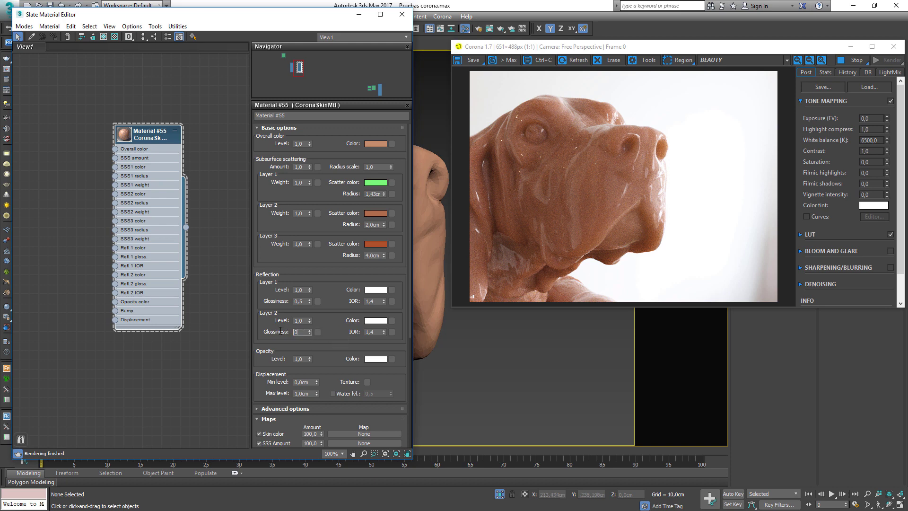
pyautogui.press('Return')
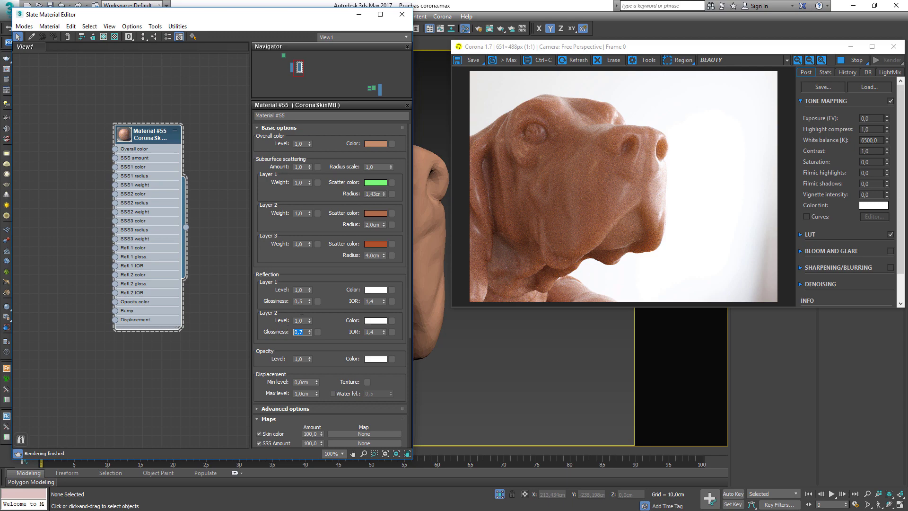
# Bring the meraki glass jar into view and enable Dispersion in the Refraction settings of its CoronaMtl glass material.
pyautogui.moveTo(488, 337); pyautogui.dragTo(393, 350, button='middle')
pyautogui.scroll(-4, 503, 346)
pyautogui.moveTo(553, 313); pyautogui.dragTo(545, 349, button='middle')
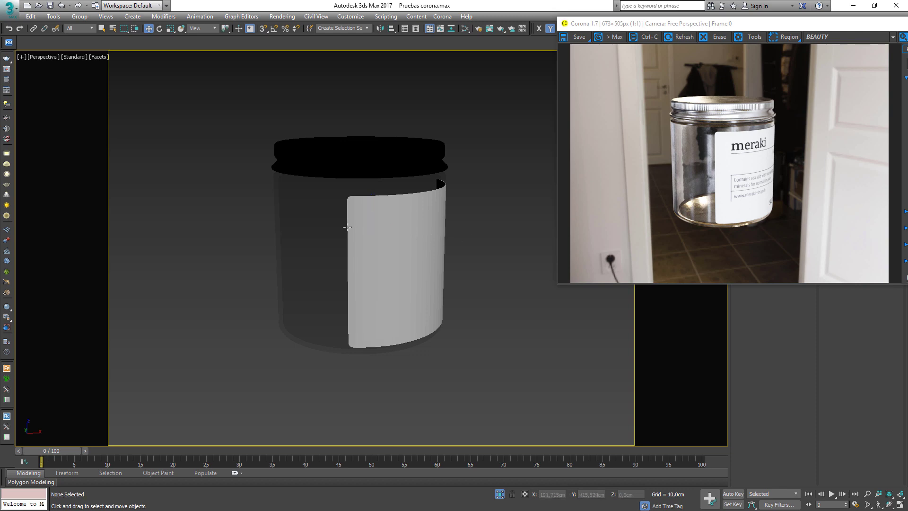
pyautogui.press('m')
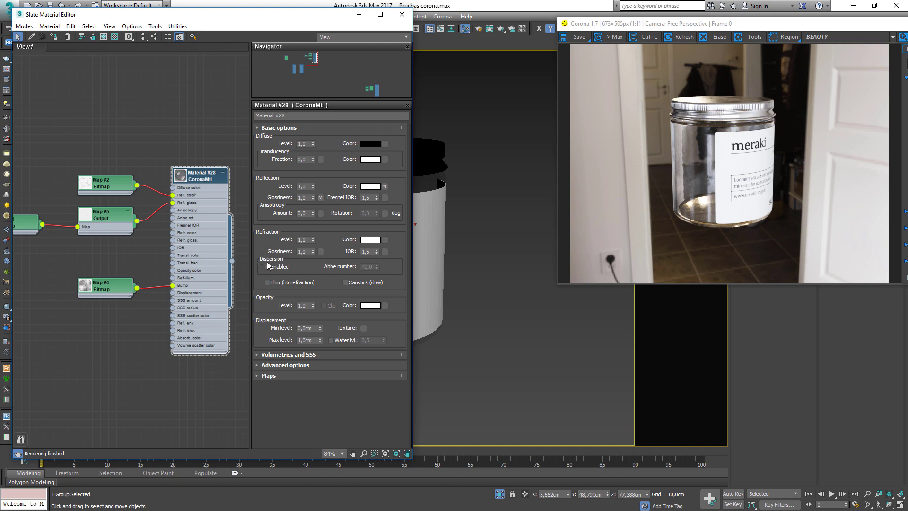
pyautogui.click(268, 267)
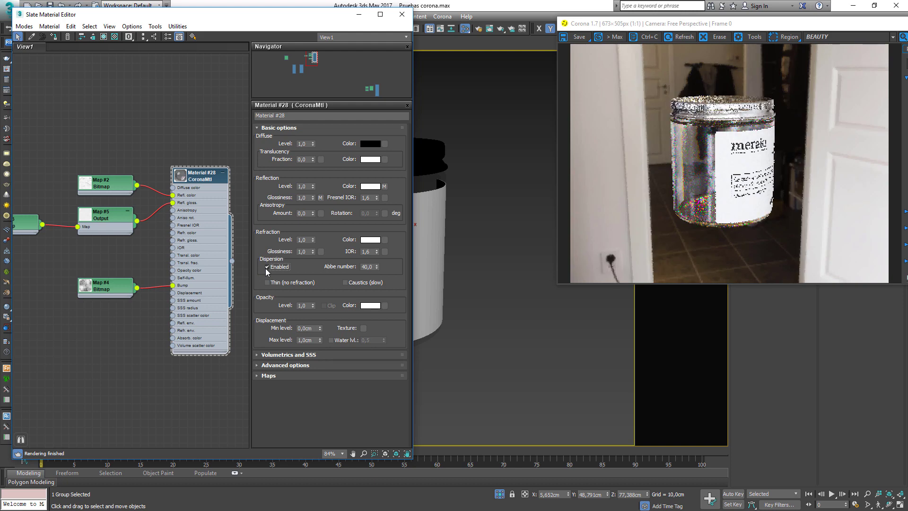
# Point out the Abbe number and examine the dispersion along the jar's glass edges in the enlarged render.
pyautogui.click(367, 266)
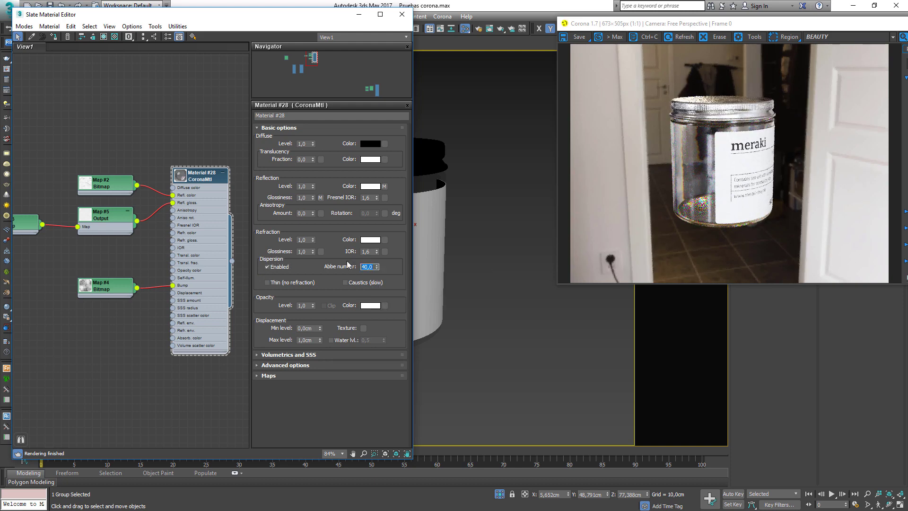
pyautogui.click(365, 265)
pyautogui.doubleClick(365, 265)
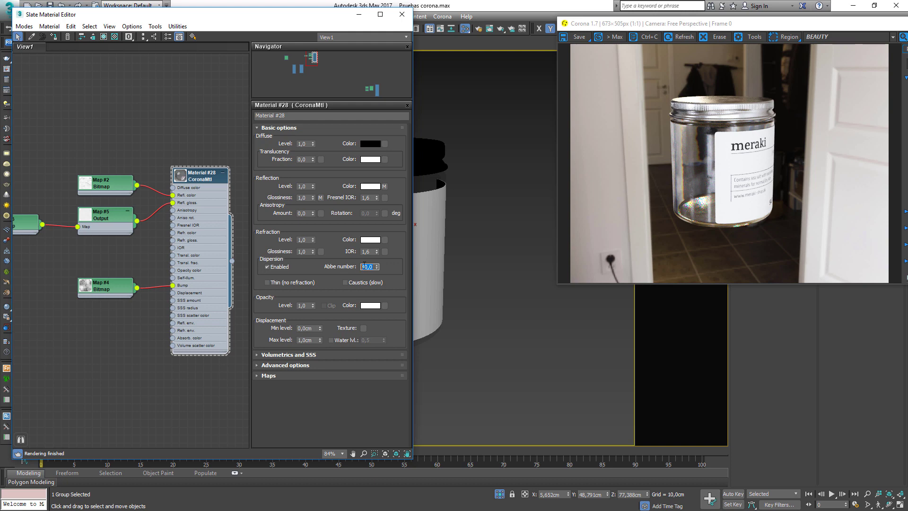
pyautogui.scroll(2, 643, 166)
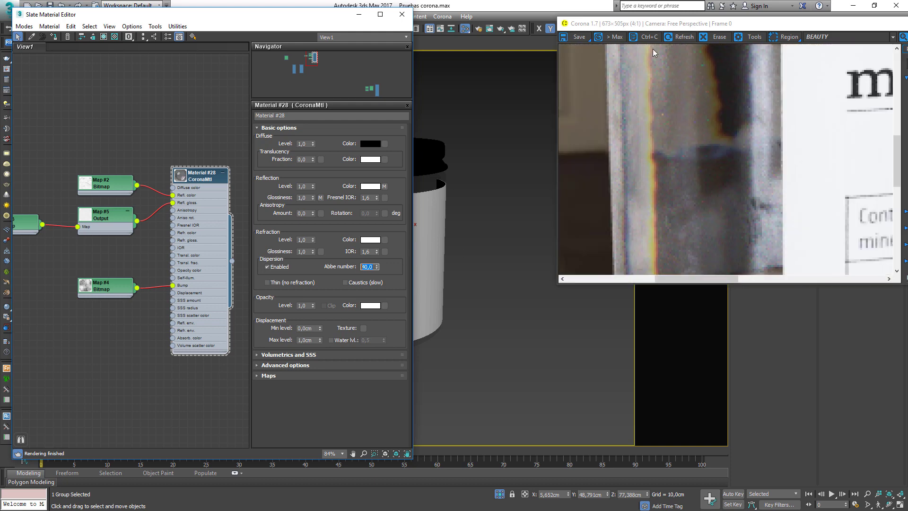
pyautogui.moveTo(725, 256); pyautogui.dragTo(705, 116, button='middle')
pyautogui.moveTo(723, 146); pyautogui.dragTo(723, 268, button='middle')
pyautogui.scroll(3, 716, 185)
pyautogui.moveTo(709, 183); pyautogui.dragTo(711, 118, button='middle')
pyautogui.moveTo(694, 159); pyautogui.dragTo(666, 149, button='middle')
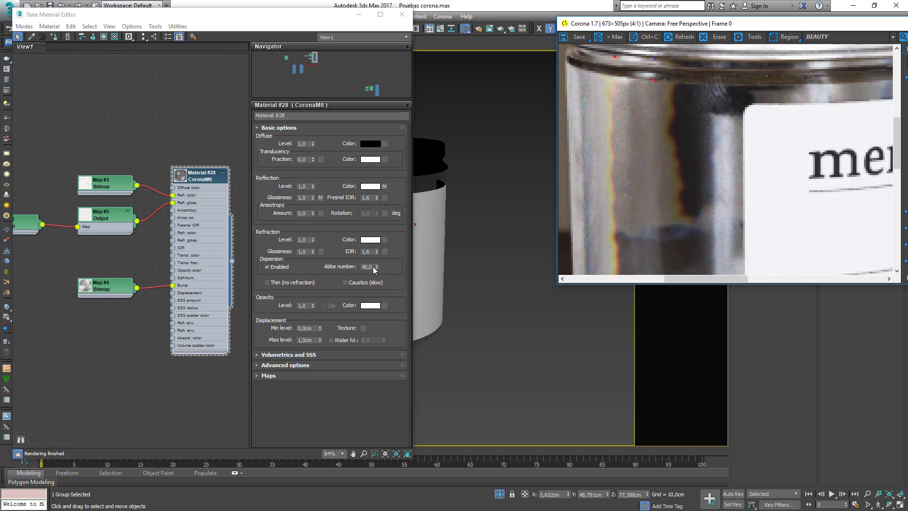
# Set the Abbe number to 100 and inspect the color fringes on the jar's glass up close.
pyautogui.doubleClick(366, 266)
pyautogui.write('1')
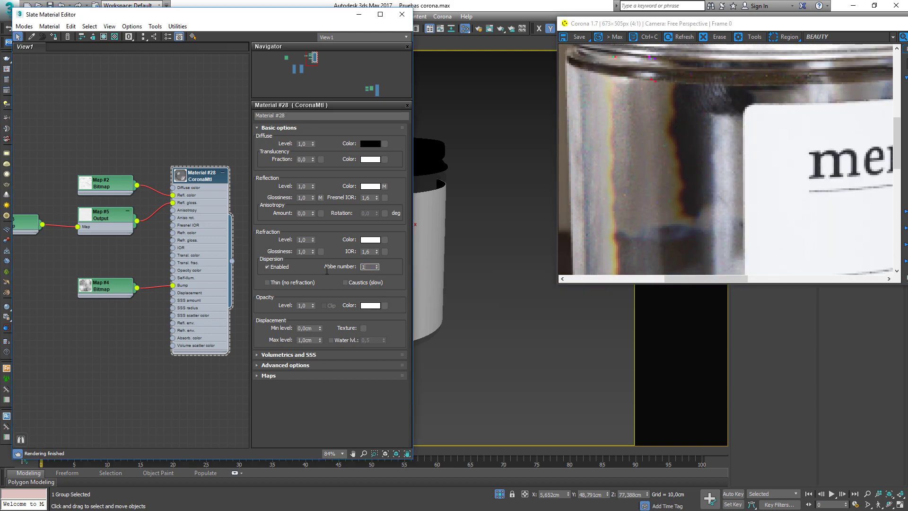
pyautogui.write('00')
pyautogui.press('Return')
pyautogui.scroll(-2, 680, 188)
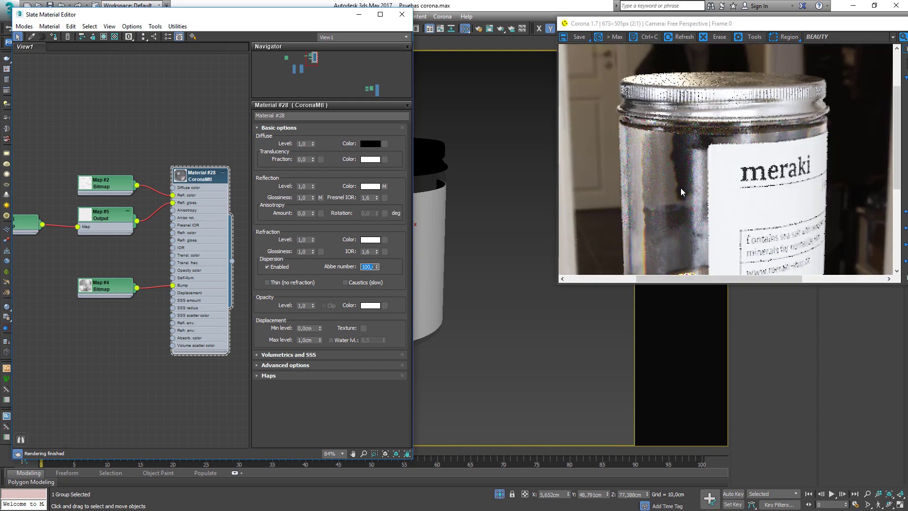
pyautogui.moveTo(647, 231); pyautogui.dragTo(652, 187)
pyautogui.scroll(1, 655, 181)
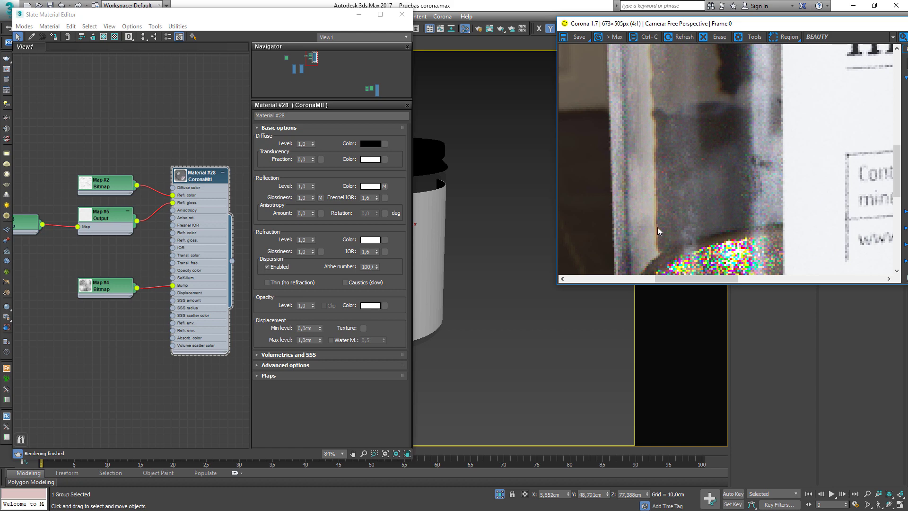
# Set the Abbe number to 20 and compare the color fringes on the jar's glass.
pyautogui.click(363, 266)
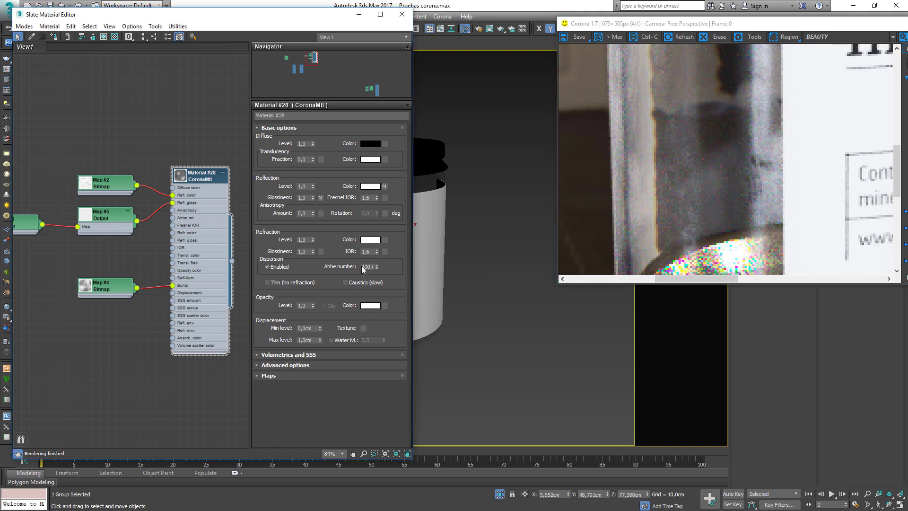
pyautogui.doubleClick(363, 266)
pyautogui.write('20')
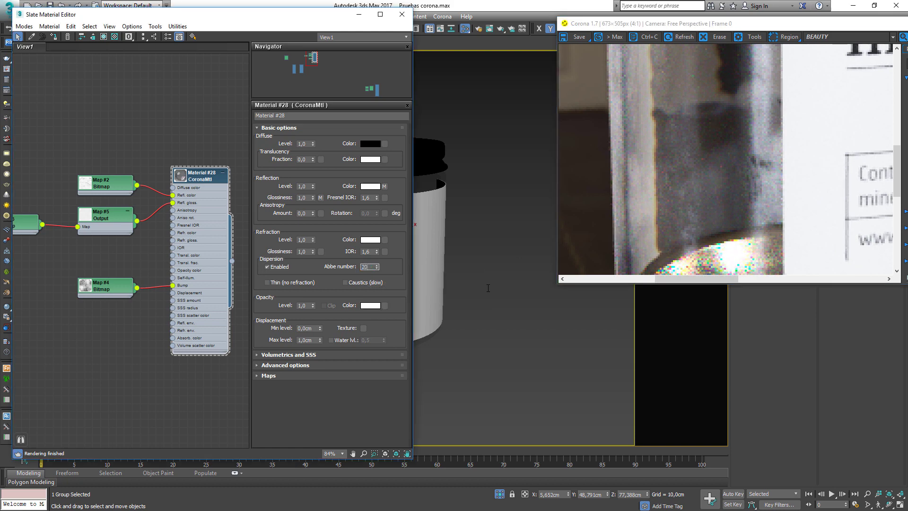
pyautogui.press('Return')
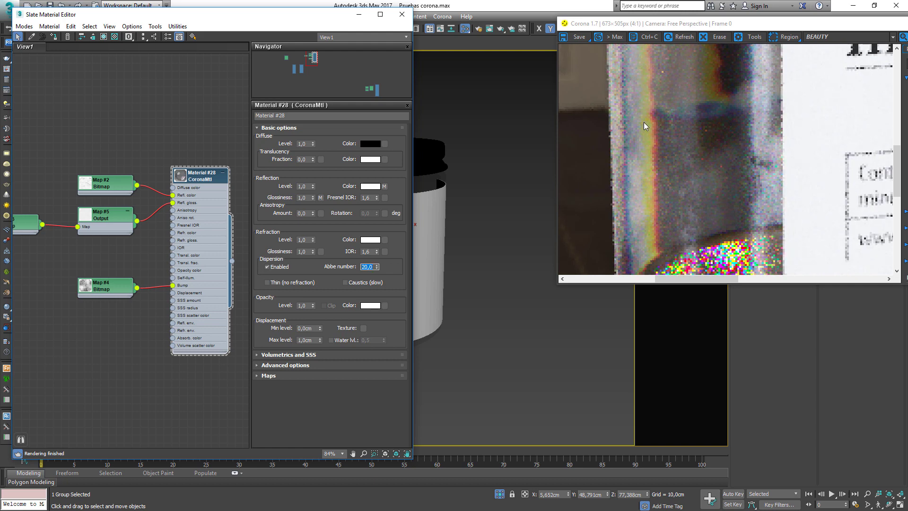
pyautogui.click(647, 124)
pyautogui.scroll(-2, 646, 123)
pyautogui.scroll(1, 690, 146)
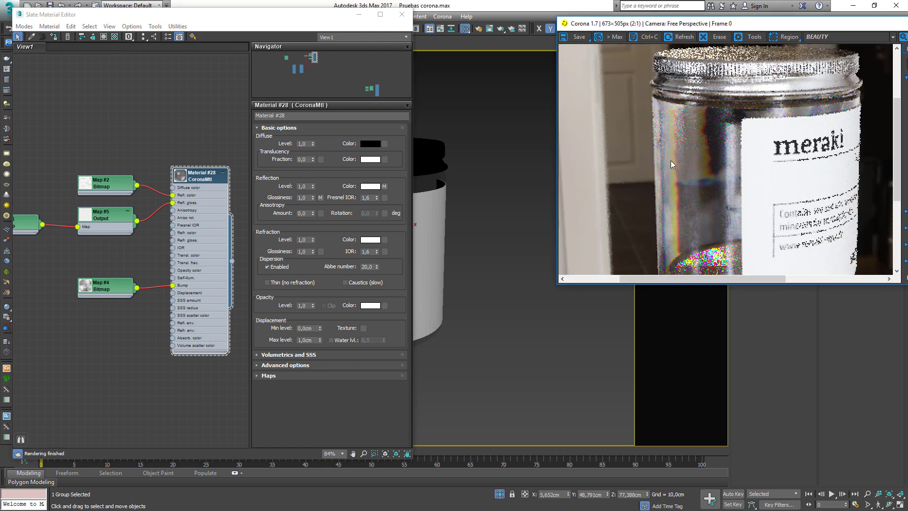
# Set the Abbe number back to 40 and review the whole jar in the render.
pyautogui.click(346, 266)
pyautogui.moveTo(373, 267); pyautogui.dragTo(351, 268)
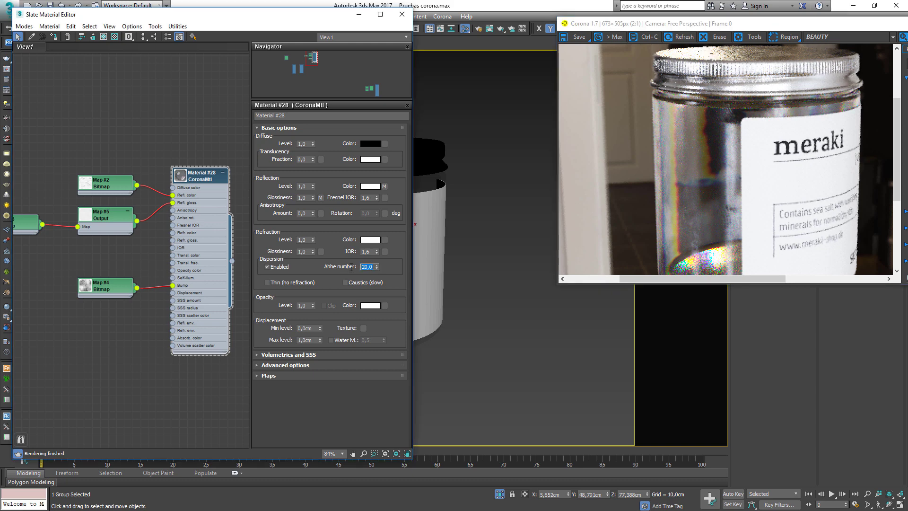
pyautogui.write('40')
pyautogui.press('Return')
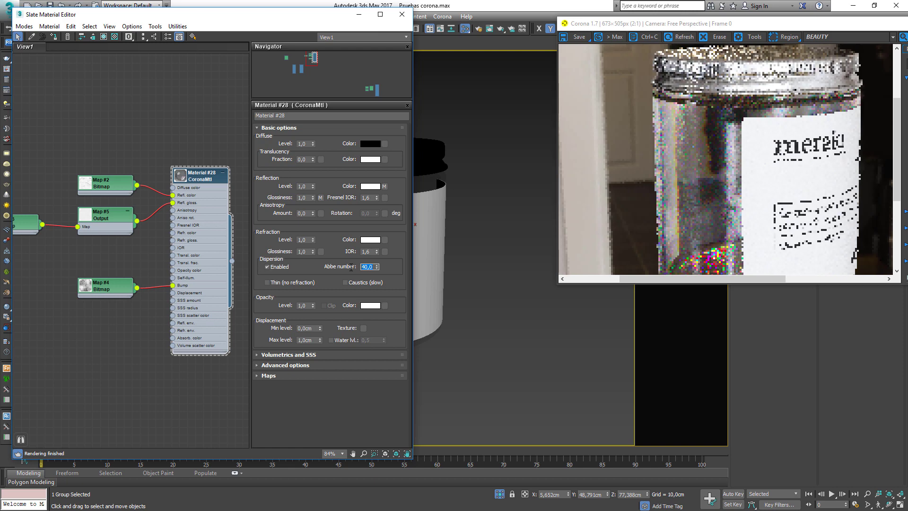
pyautogui.moveTo(768, 141); pyautogui.dragTo(727, 151, button='middle')
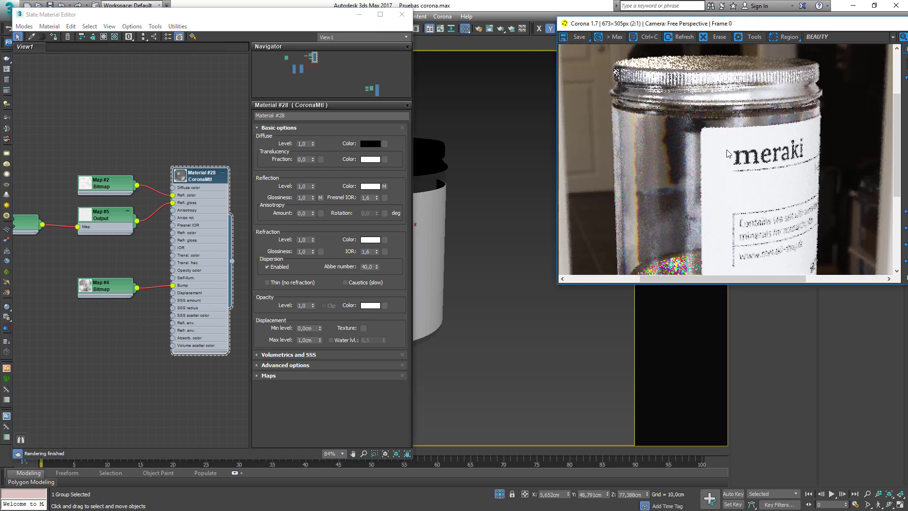
pyautogui.scroll(-1, 728, 154)
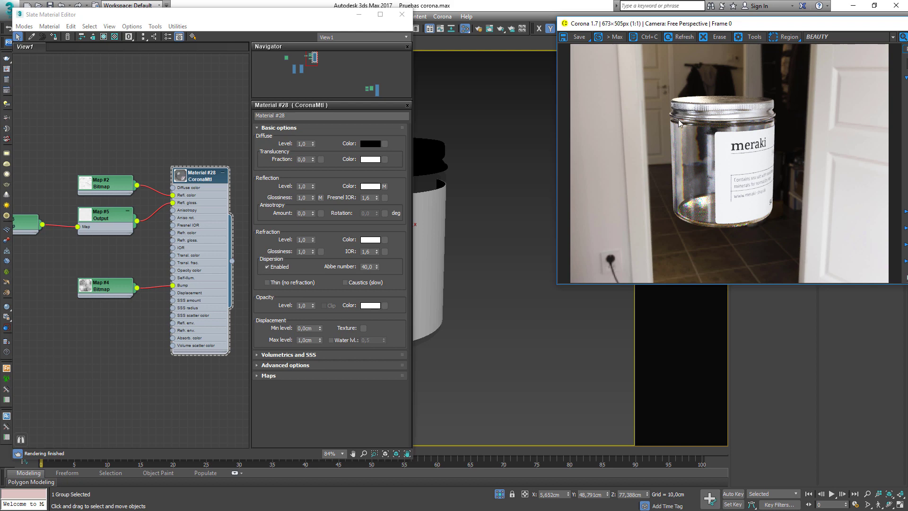
pyautogui.click(273, 268)
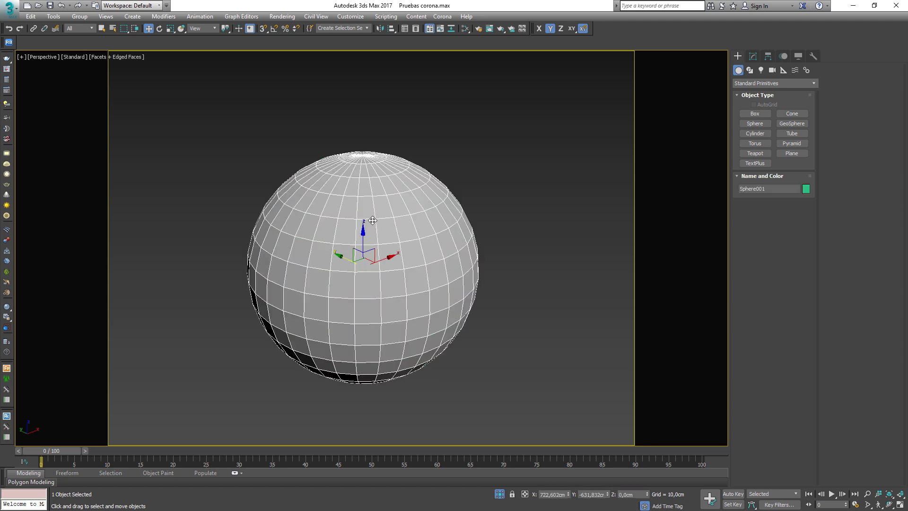
# Apply the Hair and Fur (WSM) modifier to the sphere.
pyautogui.click(753, 55)
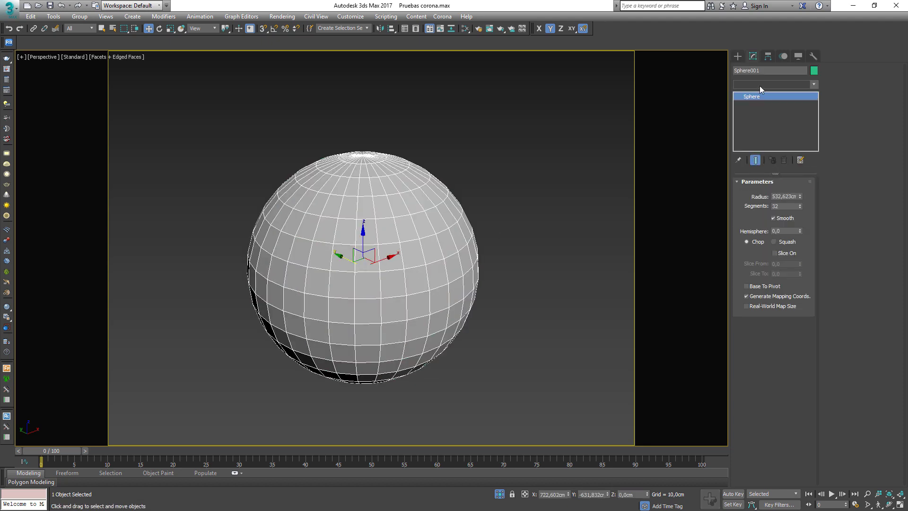
pyautogui.click(758, 87)
pyautogui.scroll(-3, 759, 86)
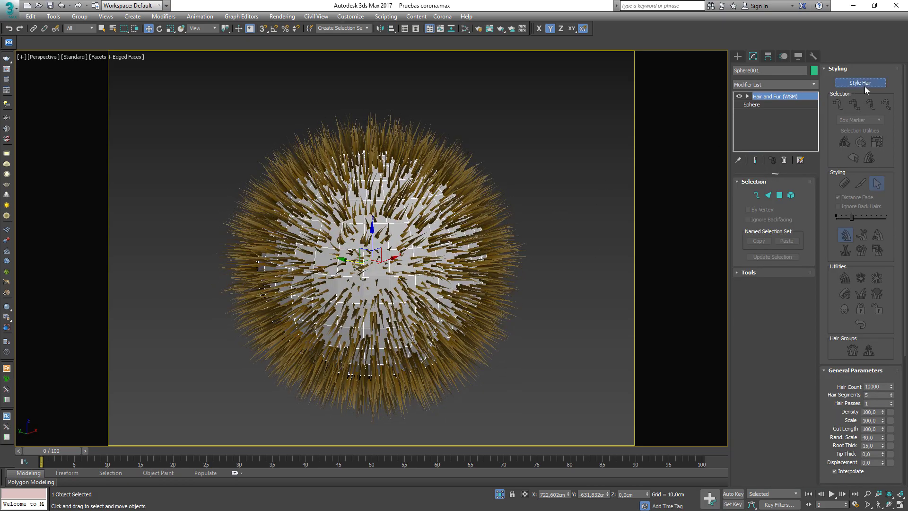
# Style the sphere's hair by brushing the guides longer from several sides with the Scale tool, and finish styling.
pyautogui.click(864, 84)
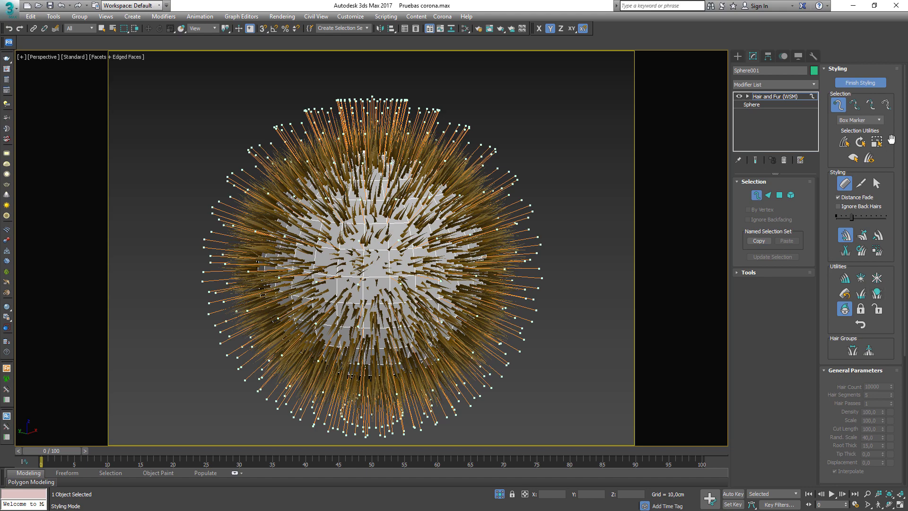
pyautogui.scroll(-3, 470, 307)
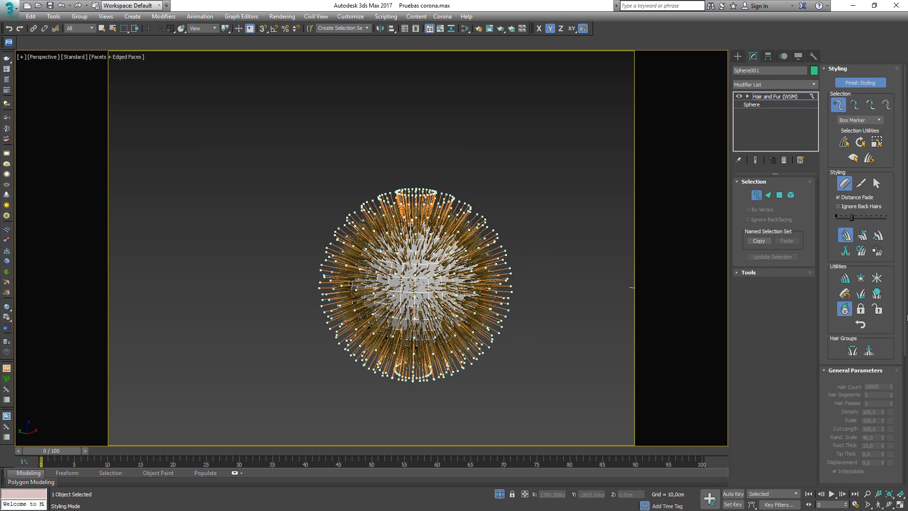
pyautogui.click(877, 251)
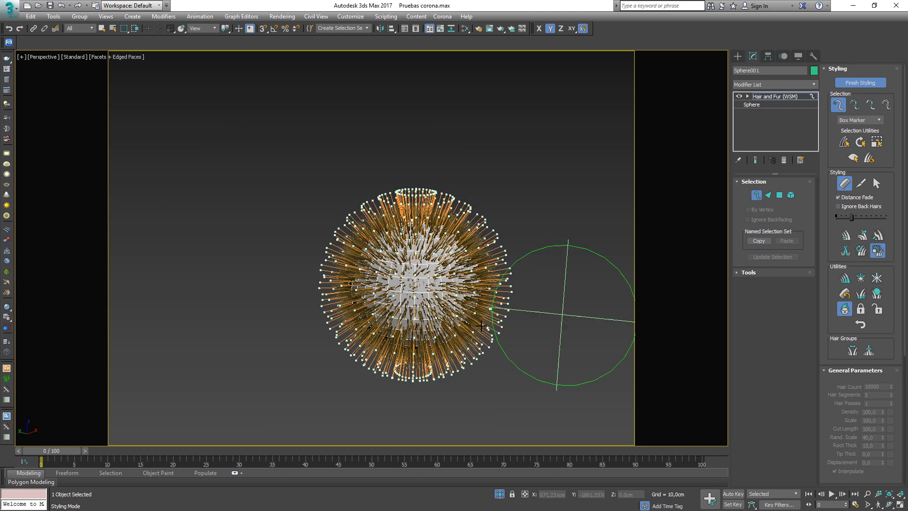
pyautogui.scroll(-5, 354, 310)
pyautogui.moveTo(364, 315)
pyautogui.mouseDown()
pyautogui.moveTo(377, 268)
pyautogui.moveTo(575, 20)
pyautogui.moveTo(393, 300)
pyautogui.moveTo(434, 270)
pyautogui.mouseUp()
pyautogui.moveTo(364, 312)
pyautogui.keyDown('alt'); pyautogui.mouseDown(button='middle')
pyautogui.moveTo(494, 303)
pyautogui.moveTo(454, 298)
pyautogui.moveTo(374, 333)
pyautogui.moveTo(372, 348)
pyautogui.mouseUp(button='middle'); pyautogui.keyUp('alt')
pyautogui.moveTo(361, 302)
pyautogui.mouseDown()
pyautogui.moveTo(355, 231)
pyautogui.moveTo(420, 254)
pyautogui.mouseUp()
pyautogui.keyDown('alt'); pyautogui.moveTo(420, 255); pyautogui.dragTo(364, 267, button='middle'); pyautogui.keyUp('alt')
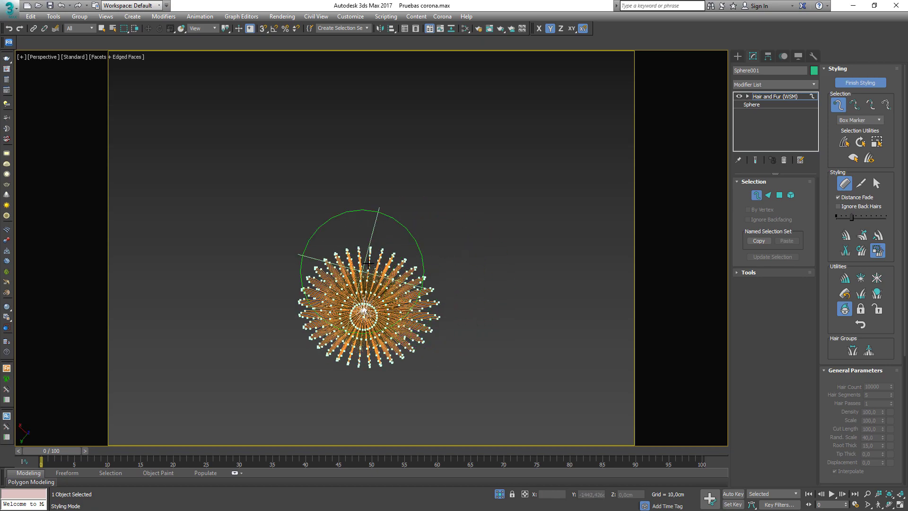
pyautogui.keyDown('alt'); pyautogui.moveTo(415, 369); pyautogui.dragTo(392, 354, button='middle'); pyautogui.keyUp('alt')
pyautogui.scroll(5, 375, 276)
pyautogui.scroll(-7, 375, 275)
pyautogui.keyDown('alt'); pyautogui.moveTo(405, 245); pyautogui.dragTo(408, 325, button='middle'); pyautogui.keyUp('alt')
pyautogui.click(855, 86)
# Set the sphere's Hair Count to 100000.
pyautogui.keyDown('alt'); pyautogui.moveTo(544, 275); pyautogui.dragTo(294, 328, button='middle'); pyautogui.keyUp('alt')
pyautogui.scroll(-4, 404, 285)
pyautogui.keyDown('alt'); pyautogui.moveTo(441, 265); pyautogui.dragTo(510, 267, button='middle'); pyautogui.keyUp('alt')
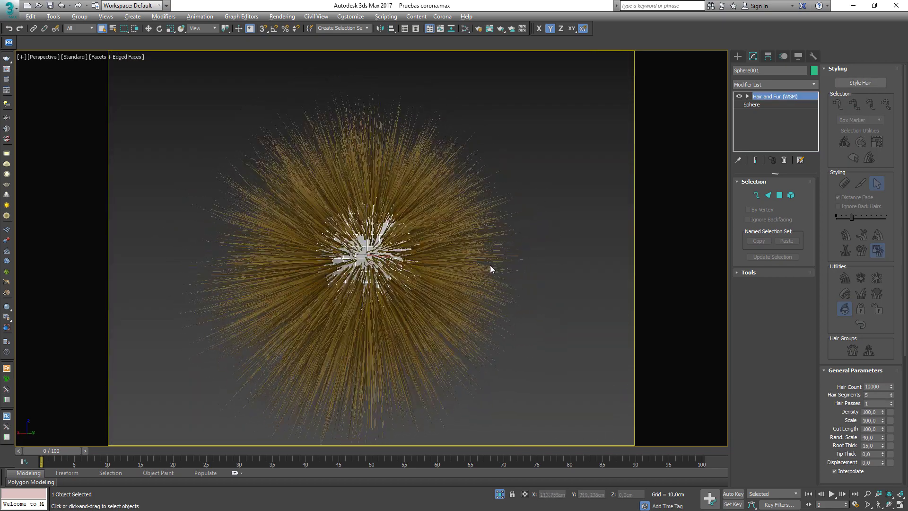
pyautogui.scroll(-5, 883, 286)
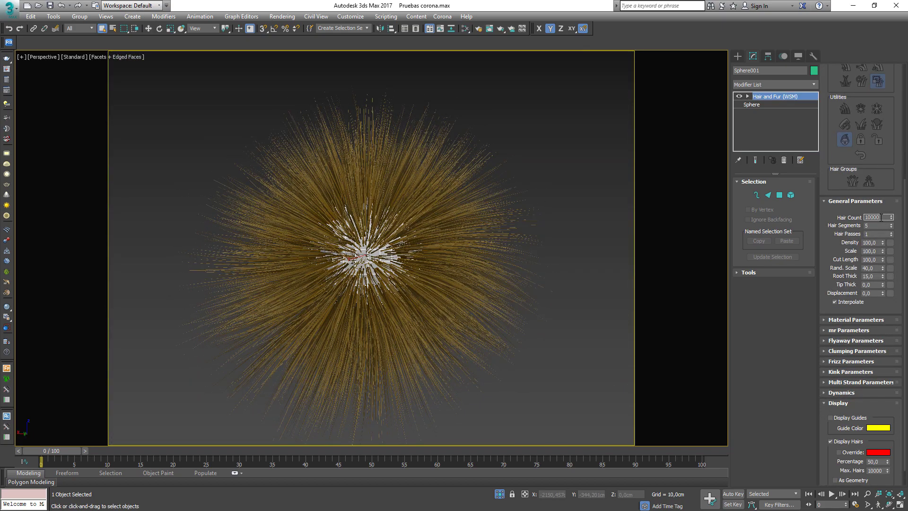
pyautogui.doubleClick(881, 217)
pyautogui.keyDown('alt'); pyautogui.moveTo(309, 271); pyautogui.dragTo(416, 271, button='middle'); pyautogui.keyUp('alt')
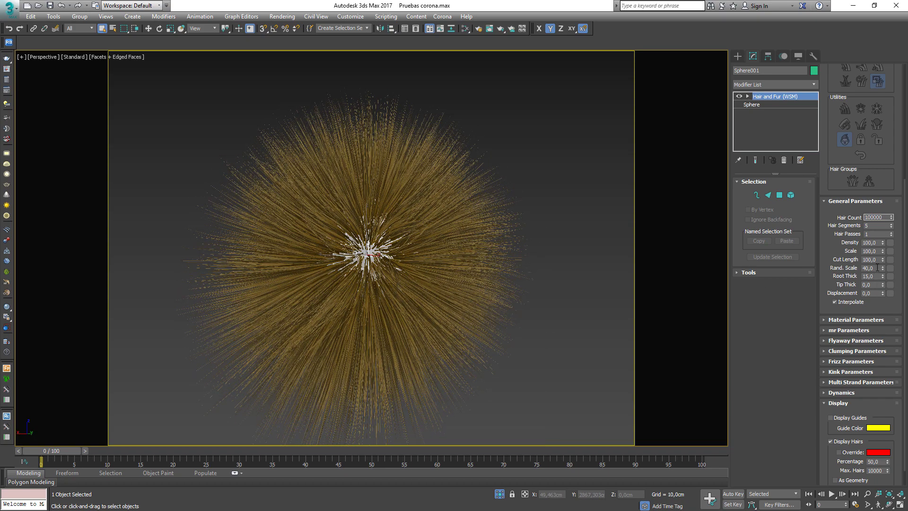
# Set the hair's Tip Thick value to 1,0.
pyautogui.click(870, 285)
pyautogui.write('1')
pyautogui.press('Return')
# Set the Hair Segments to 8.
pyautogui.scroll(5, 523, 248)
pyautogui.scroll(-5, 441, 279)
pyautogui.keyDown('alt'); pyautogui.moveTo(353, 254); pyautogui.dragTo(405, 260, button='middle'); pyautogui.keyUp('alt')
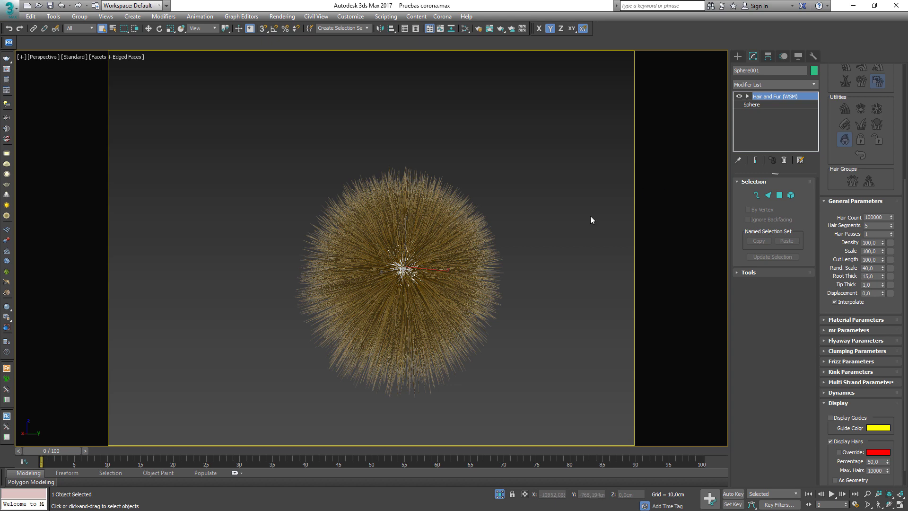
pyautogui.click(886, 227)
pyautogui.write('8')
pyautogui.press('Return')
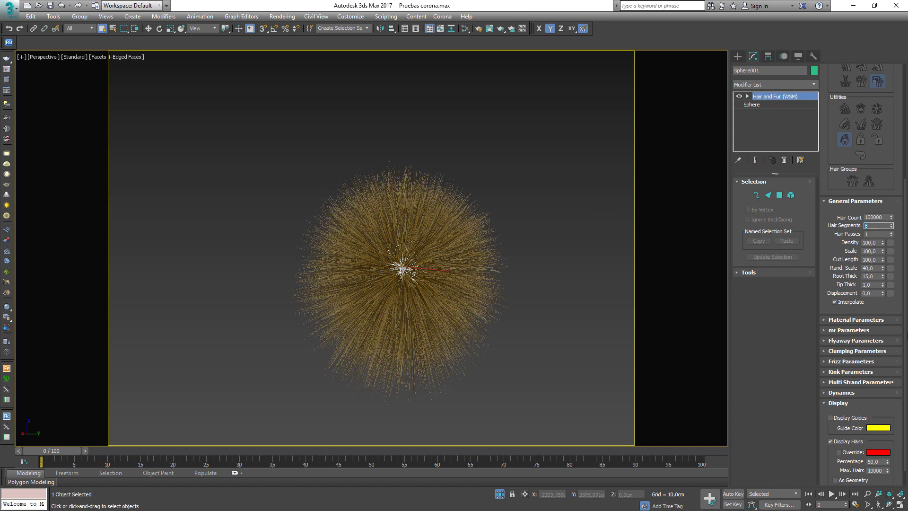
# Turn on Live dynamics for the hair with Polygon collisions against the growth object.
pyautogui.click(841, 393)
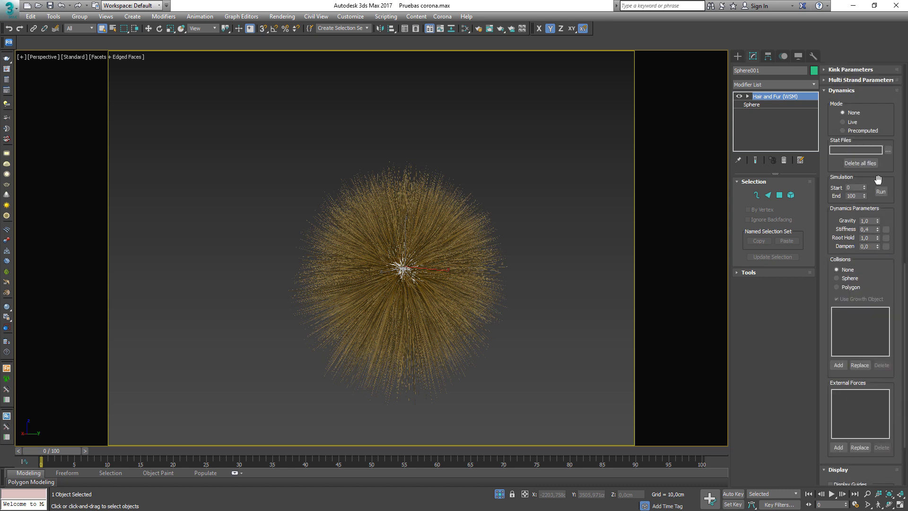
pyautogui.click(849, 286)
pyautogui.scroll(3, 533, 284)
pyautogui.moveTo(452, 304); pyautogui.dragTo(468, 268, button='middle')
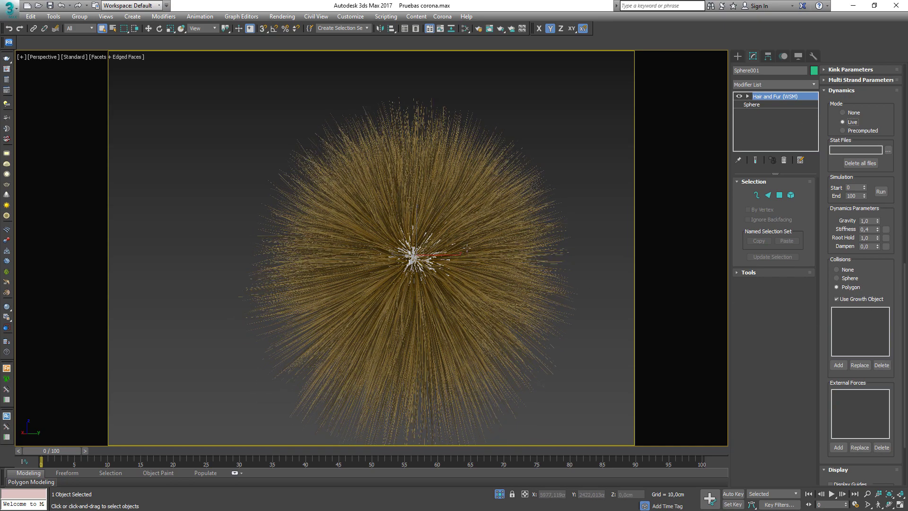
# Try a much stronger Gravity in the hair dynamics, and set it to 5,0.
pyautogui.moveTo(877, 220); pyautogui.dragTo(816, 381)
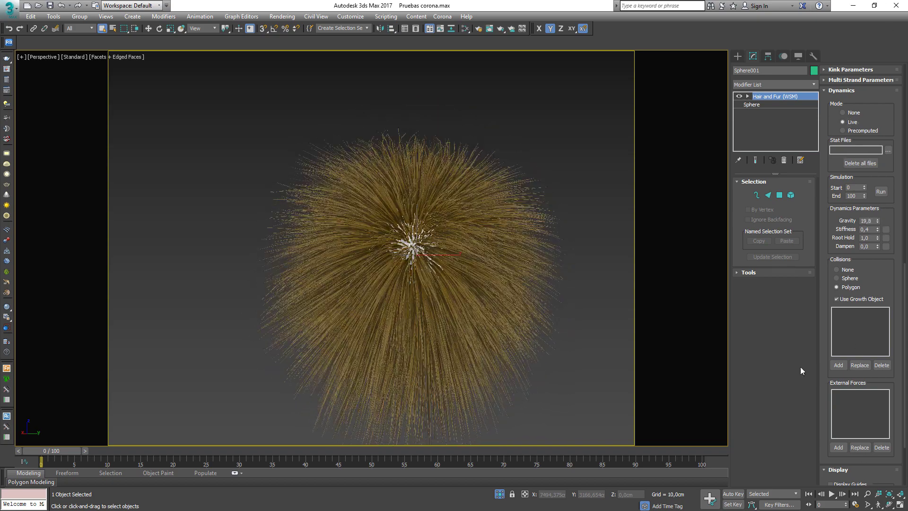
pyautogui.doubleClick(867, 221)
pyautogui.write('5')
pyautogui.press('Return')
# Set the hair dynamics Stiffness to 0,2.
pyautogui.press('Tab')
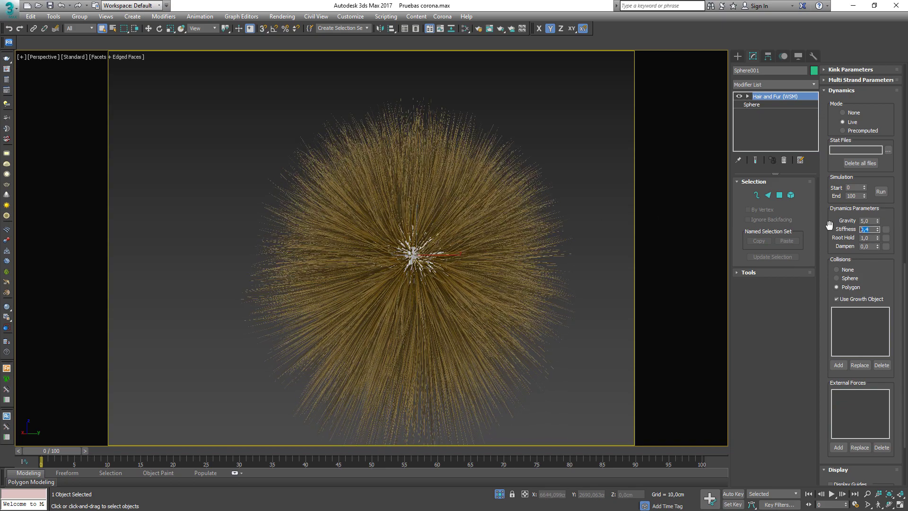
pyautogui.write('0,2')
pyautogui.press('Return')
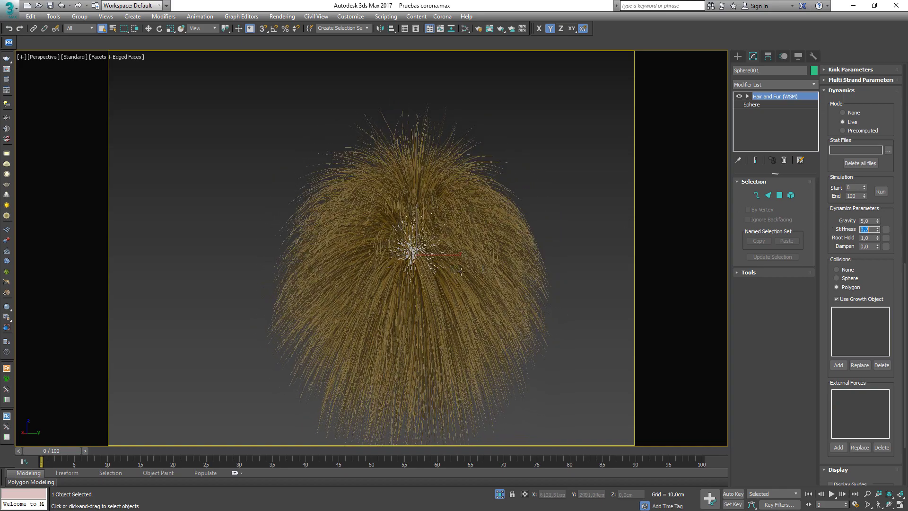
# Set the Hair Segments to 16 for smoother strands.
pyautogui.keyDown('alt'); pyautogui.moveTo(565, 293); pyautogui.dragTo(529, 270, button='middle'); pyautogui.keyUp('alt')
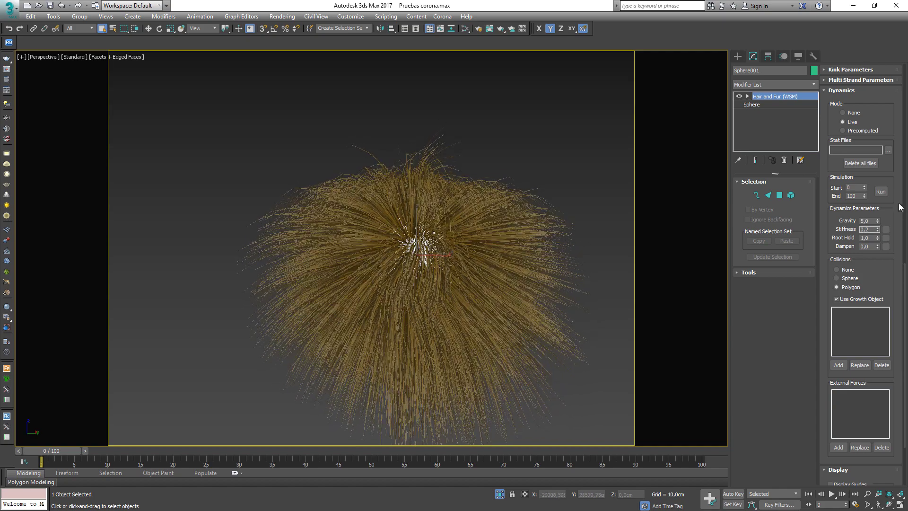
pyautogui.scroll(5, 884, 222)
pyautogui.doubleClick(872, 191)
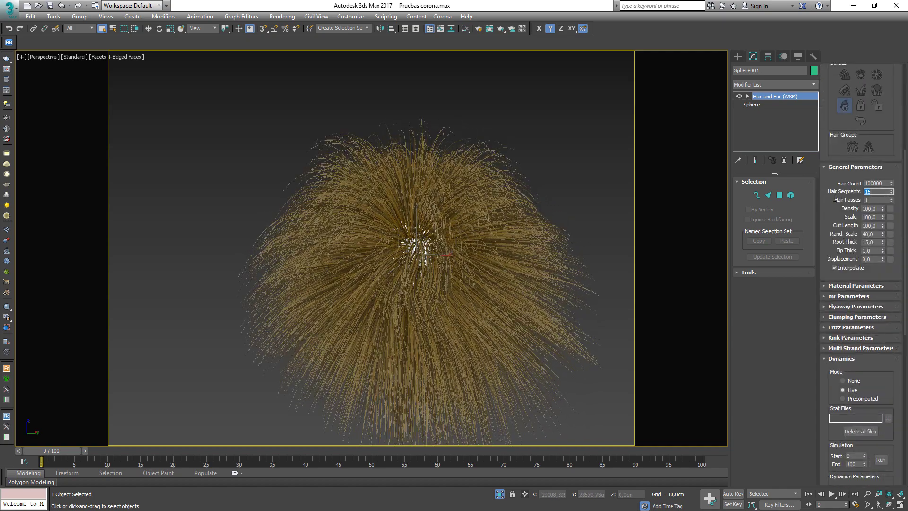
pyautogui.write('16')
pyautogui.press('Return')
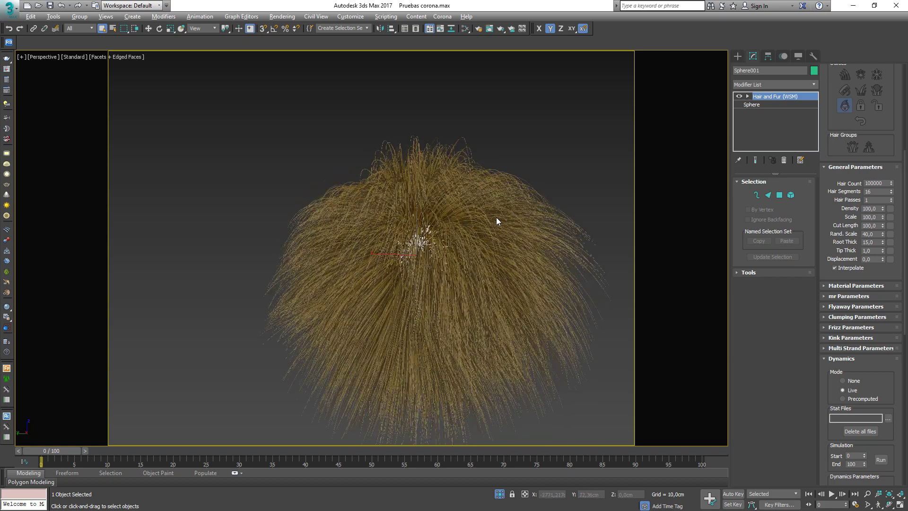
# Set the hair's clumping to 5 Clumps with a Strength of 0,3.
pyautogui.click(837, 338)
pyautogui.click(874, 353)
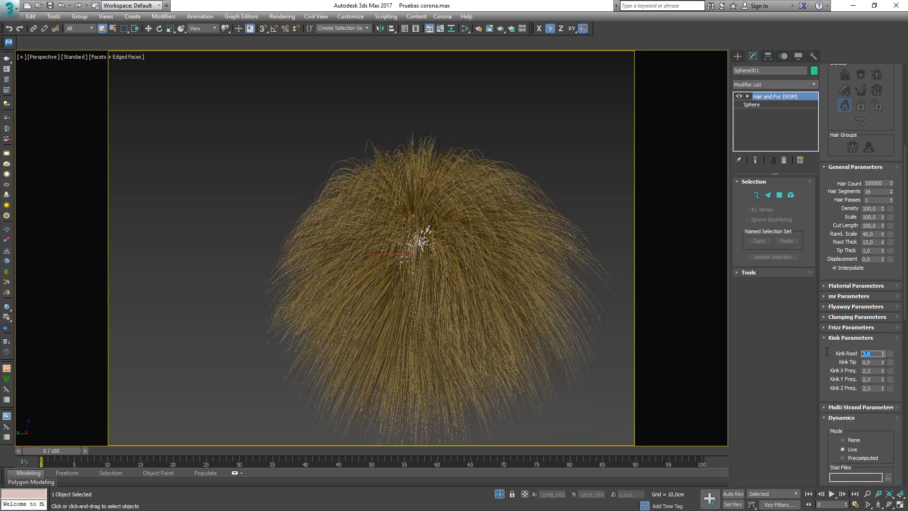
pyautogui.click(840, 316)
pyautogui.doubleClick(875, 331)
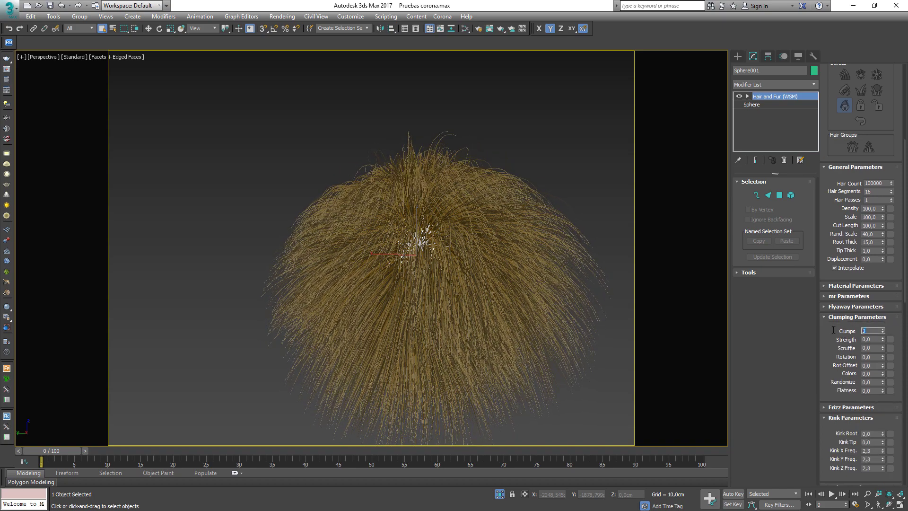
pyautogui.write('5')
pyautogui.moveTo(871, 339); pyautogui.dragTo(754, 354)
pyautogui.write('0,3')
pyautogui.press('Return')
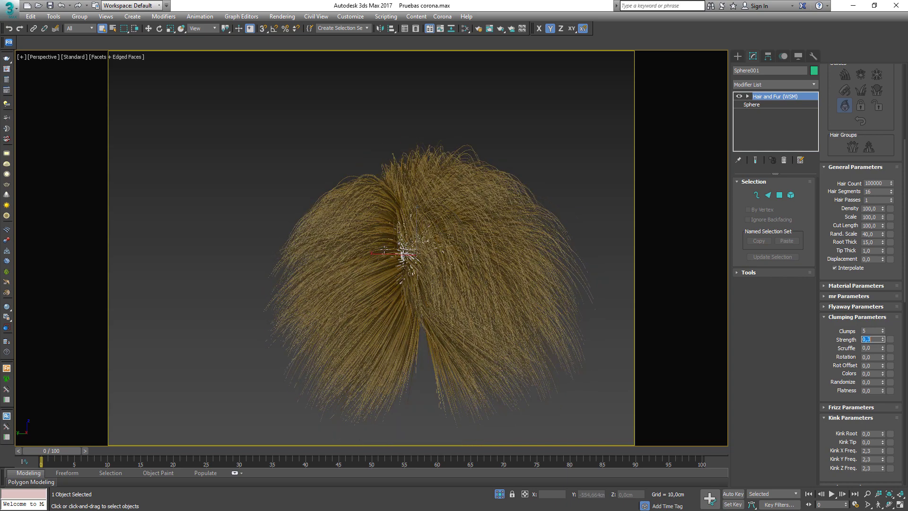
# Set the clumping Strength to 0,1.
pyautogui.click(875, 339)
pyautogui.moveTo(875, 340); pyautogui.dragTo(799, 341)
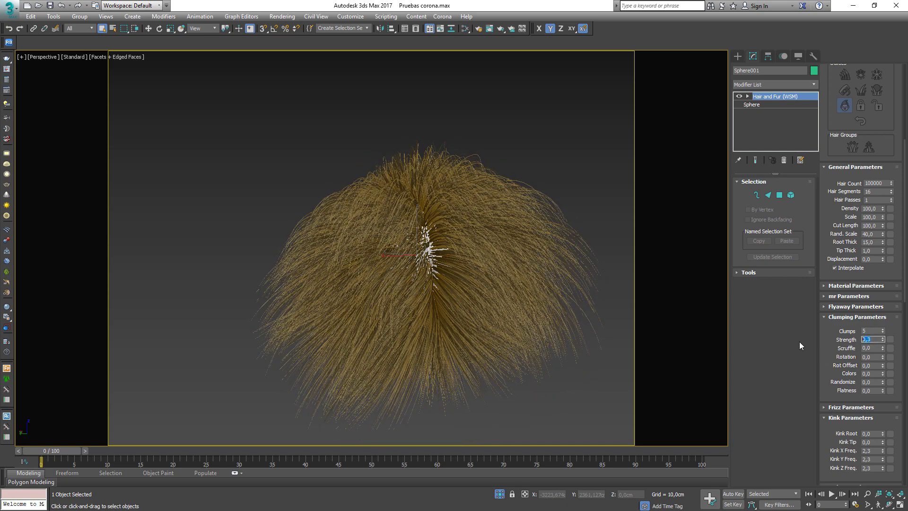
pyautogui.write('0,1')
pyautogui.press('Return')
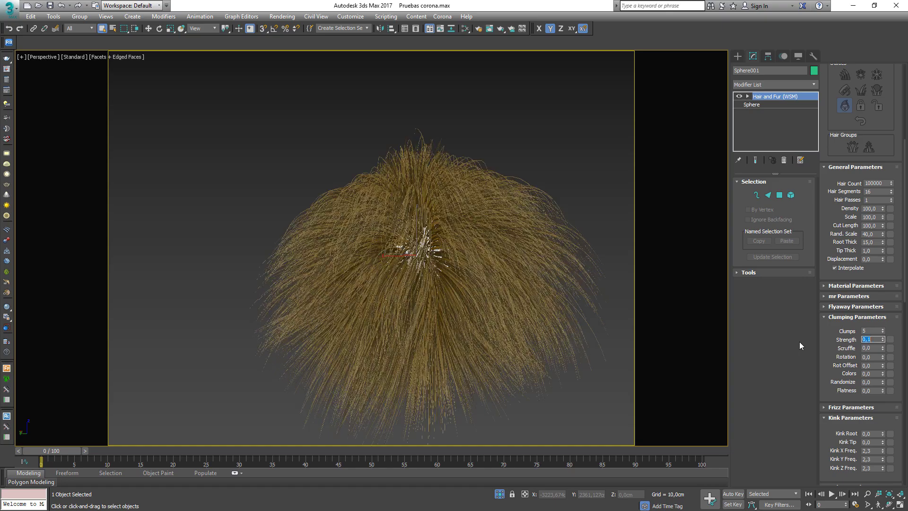
# Stop the live hair simulation and start a Corona interactive render of the hairy sphere.
pyautogui.keyDown('alt'); pyautogui.moveTo(535, 142); pyautogui.dragTo(468, 203, button='middle'); pyautogui.keyUp('alt')
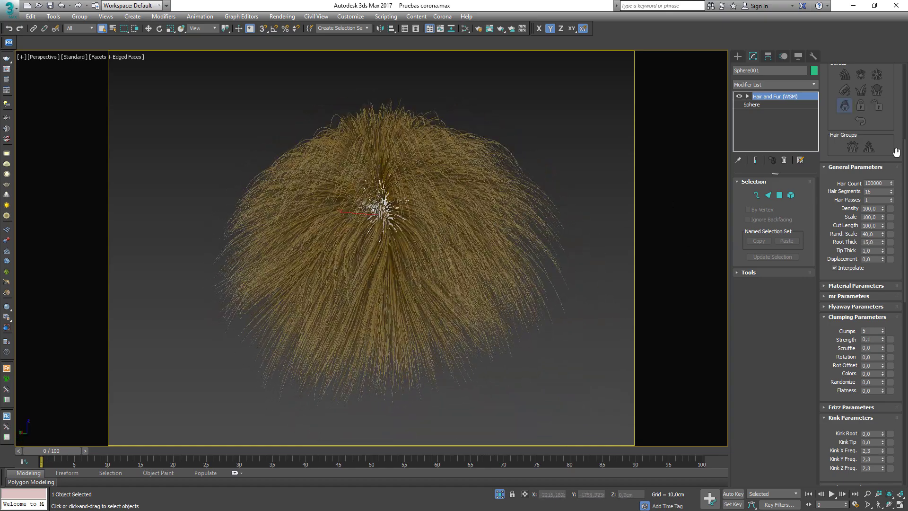
pyautogui.press('Escape')
pyautogui.click(412, 272)
pyautogui.click(410, 273)
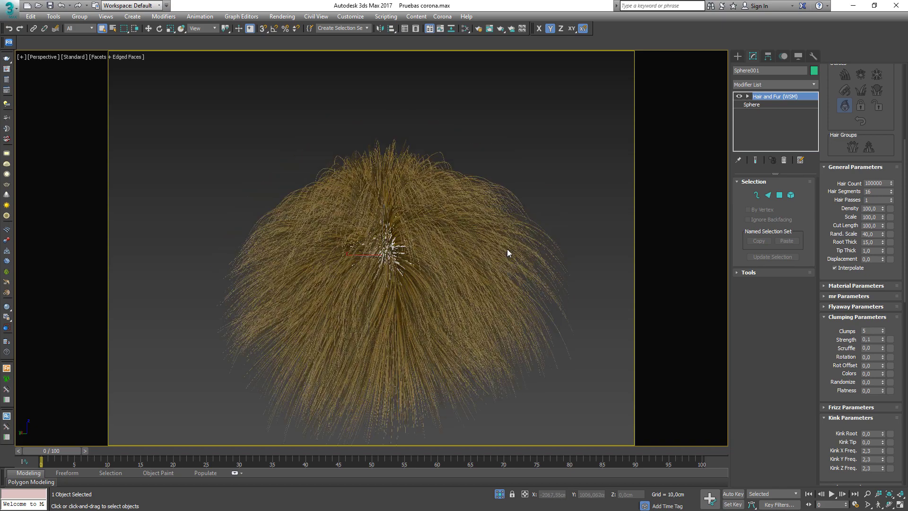
pyautogui.moveTo(507, 233); pyautogui.dragTo(473, 260, button='middle')
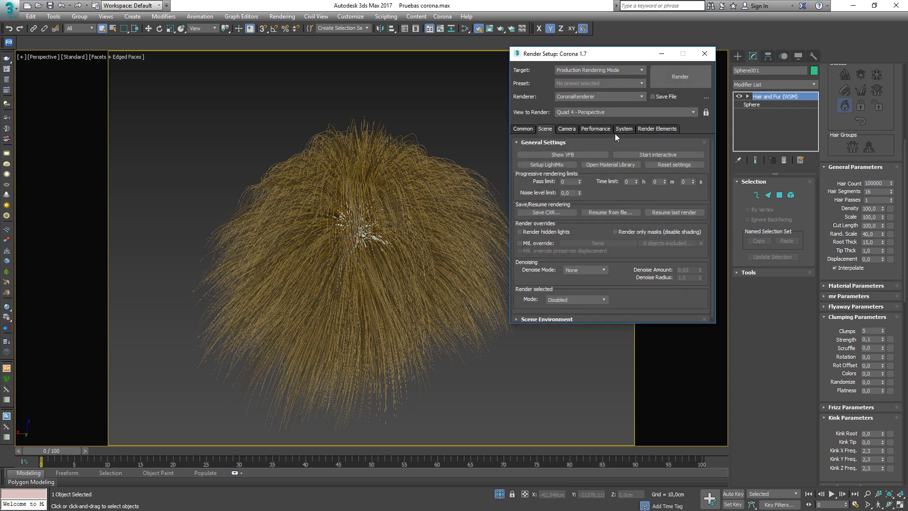
pyautogui.click(642, 157)
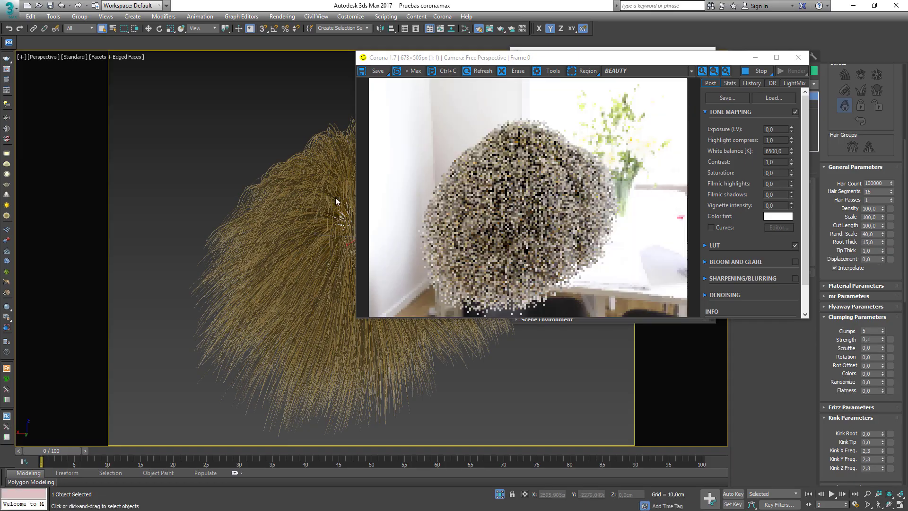
# Uncover the viewport and examine the hair from another angle in the interactive render.
pyautogui.moveTo(425, 57); pyautogui.dragTo(548, 33)
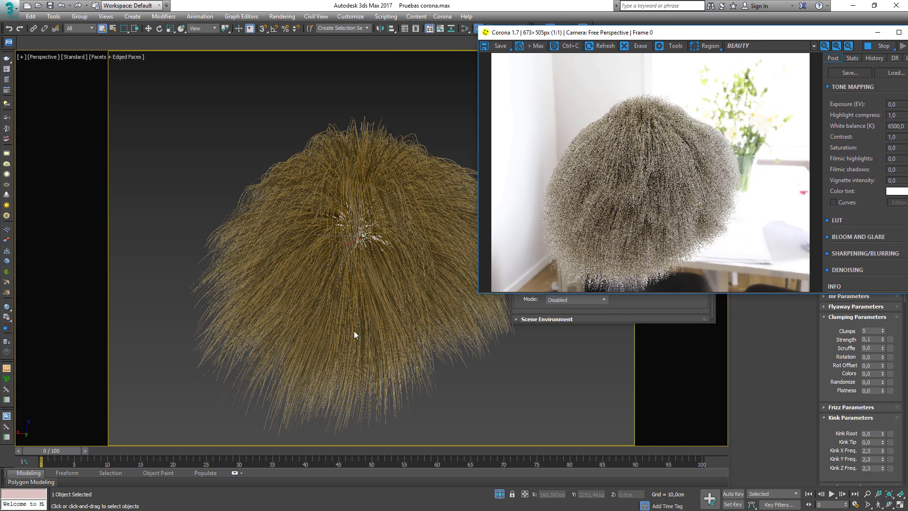
pyautogui.keyDown('alt'); pyautogui.moveTo(294, 307); pyautogui.dragTo(364, 267, button='middle'); pyautogui.keyUp('alt')
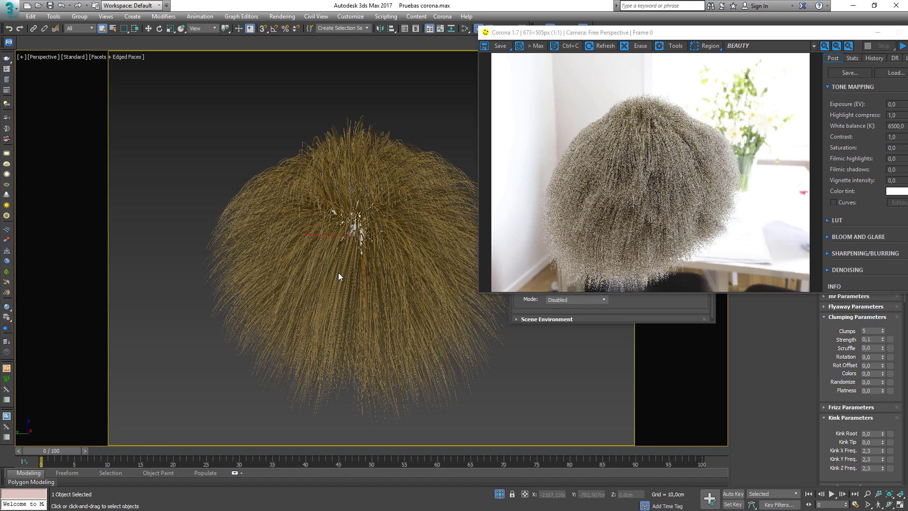
pyautogui.keyDown('alt'); pyautogui.moveTo(358, 248); pyautogui.dragTo(316, 262, button='middle'); pyautogui.keyUp('alt')
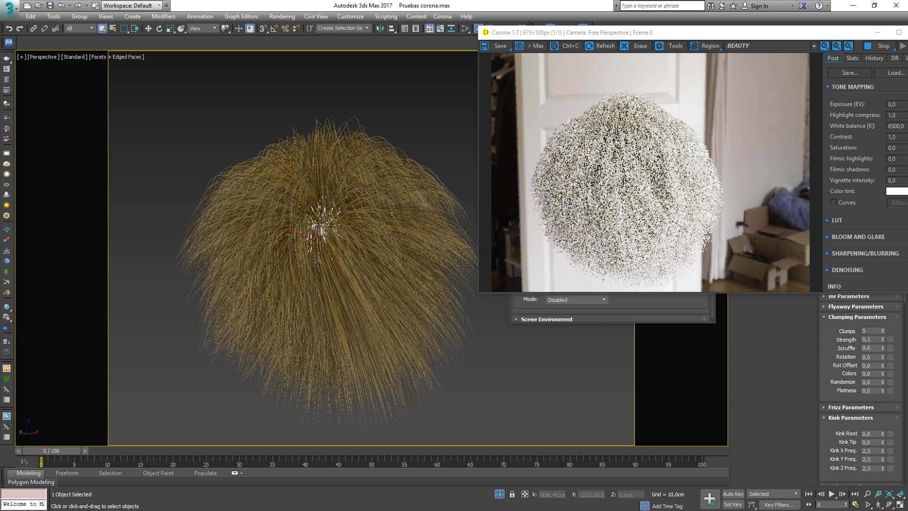
# Collapse the hair's dynamics, kink and clumping settings and expand its Material Parameters and mr Parameters.
pyautogui.moveTo(738, 35); pyautogui.dragTo(400, 66)
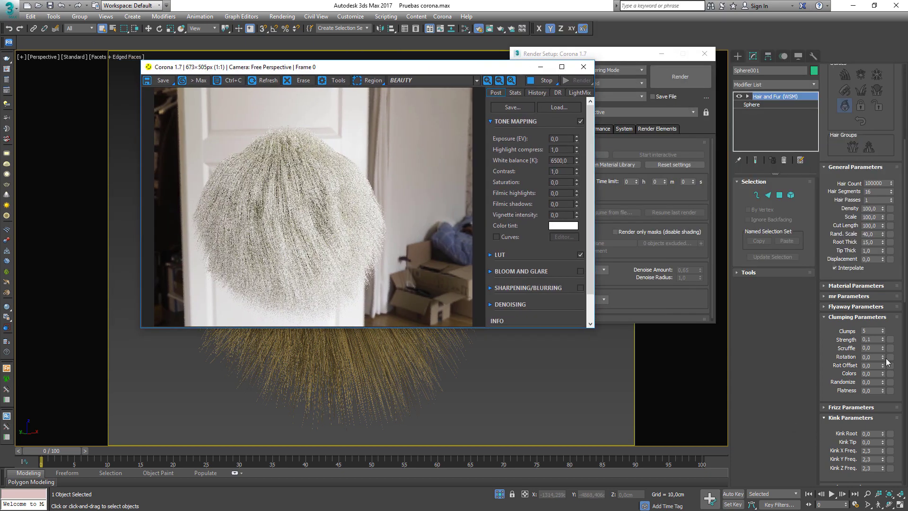
pyautogui.moveTo(822, 352); pyautogui.dragTo(824, 263)
pyautogui.scroll(-10, 854, 382)
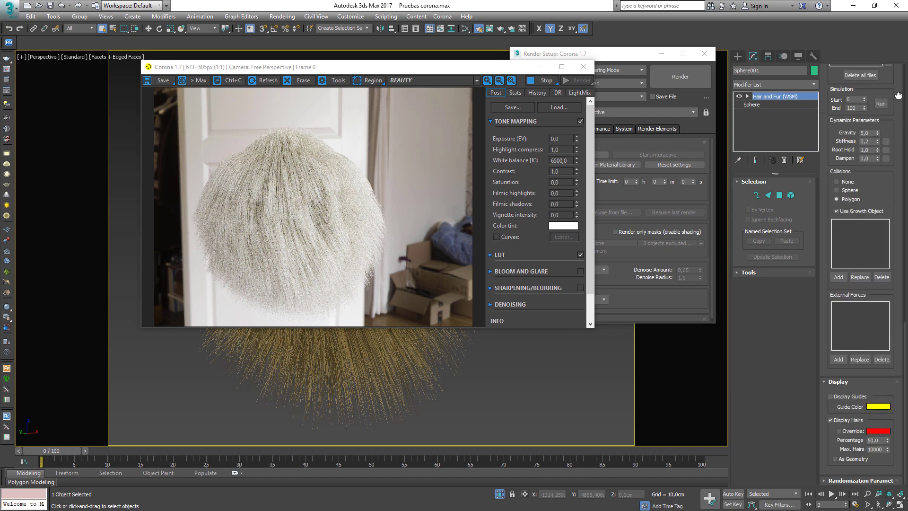
pyautogui.moveTo(899, 94); pyautogui.dragTo(851, 205)
pyautogui.click(840, 123)
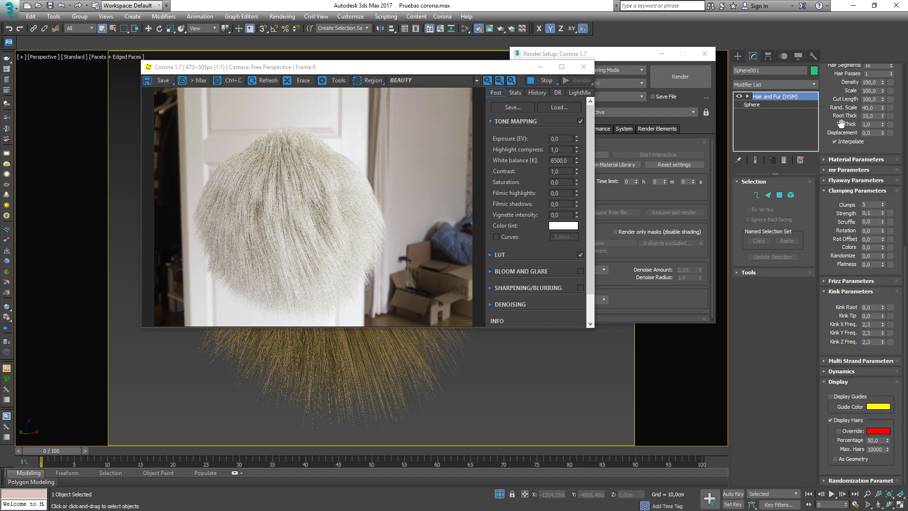
pyautogui.click(842, 292)
pyautogui.click(839, 252)
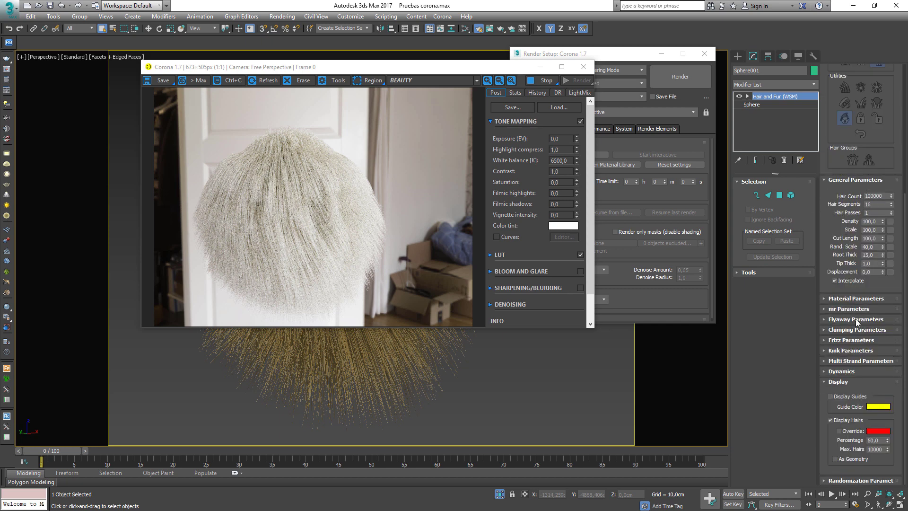
pyautogui.click(848, 300)
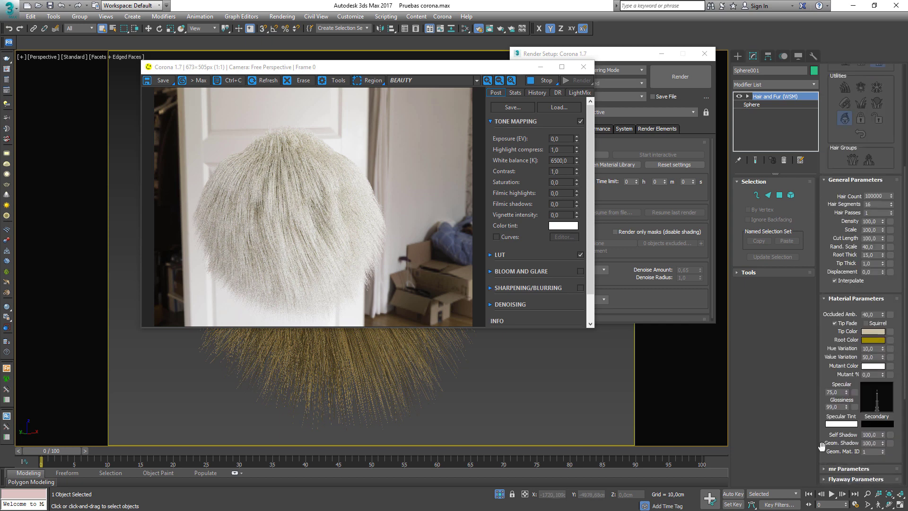
pyautogui.click(834, 469)
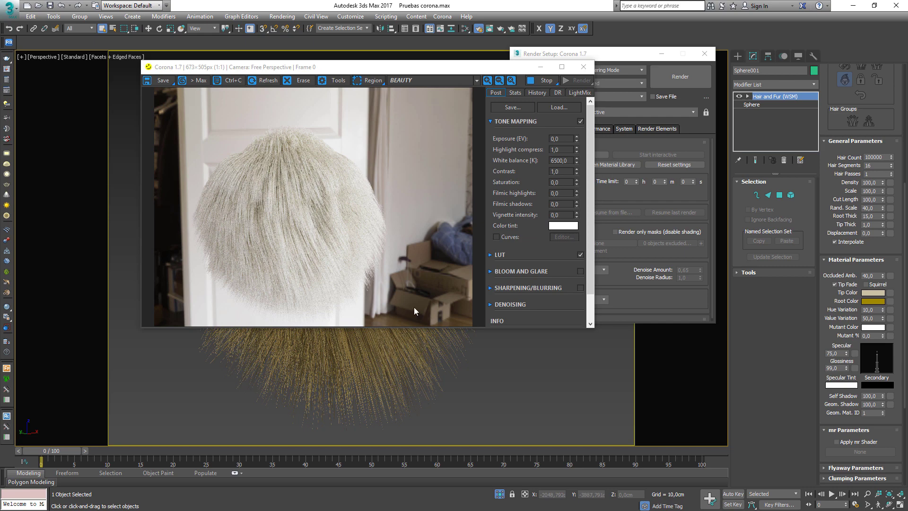
# Create a CoronaHairMtl material in the Slate Material Editor and display its parameters.
pyautogui.press('m')
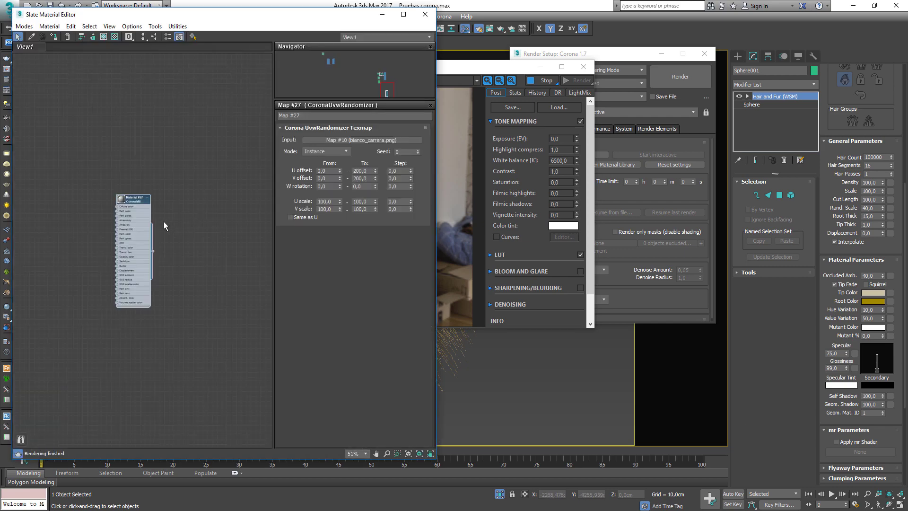
pyautogui.rightClick(184, 215)
pyautogui.moveTo(219, 221)
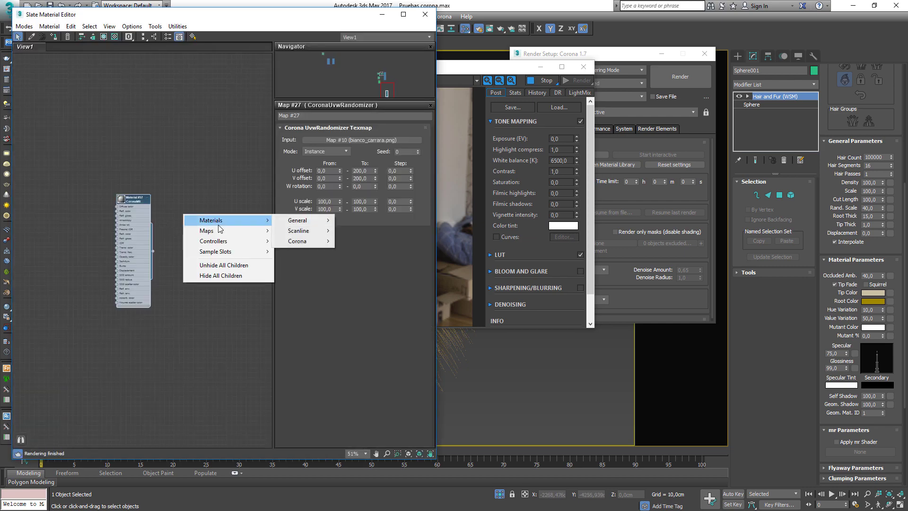
pyautogui.moveTo(307, 242)
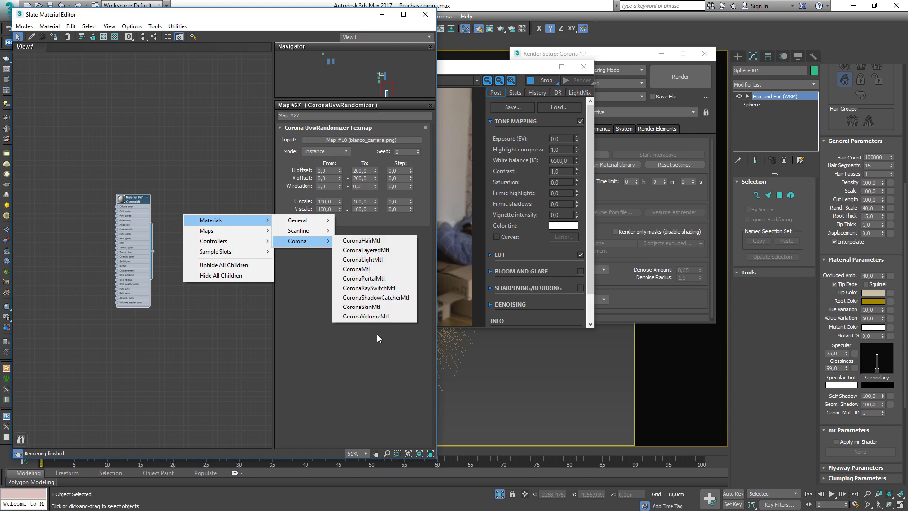
pyautogui.click(377, 242)
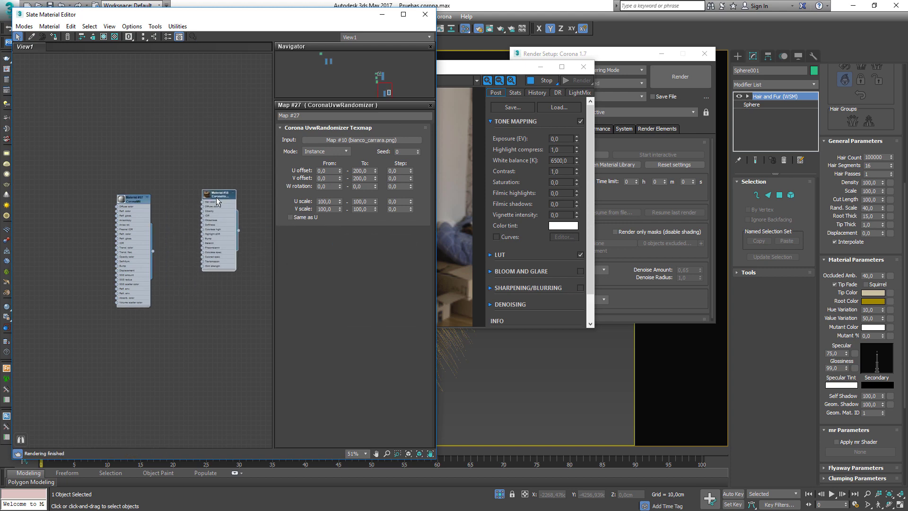
pyautogui.click(219, 195)
pyautogui.doubleClick(239, 233)
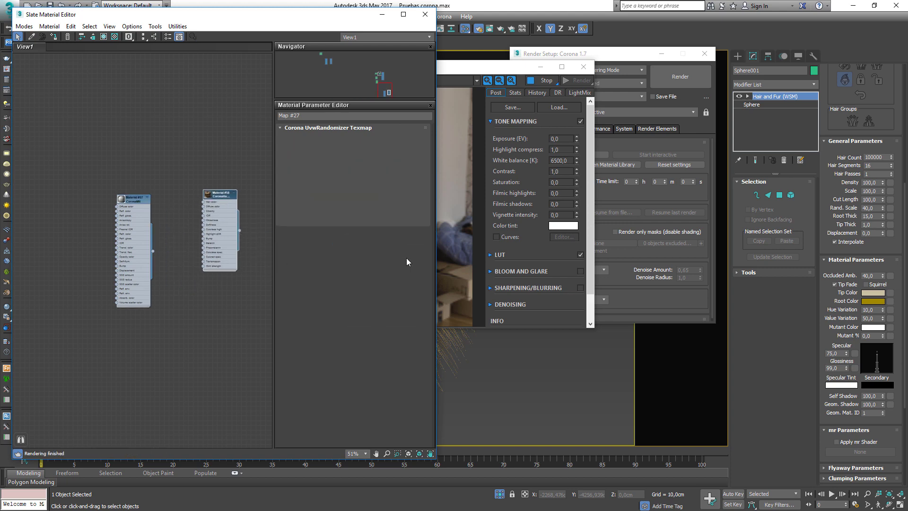
pyautogui.doubleClick(230, 231)
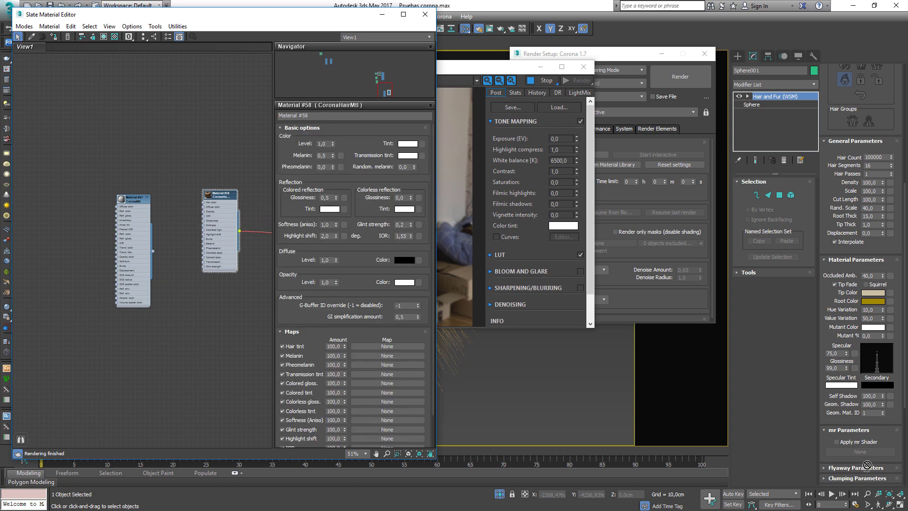
# Enable Apply mr Shader for the hair and assign the CoronaHairMtl as its shader.
pyautogui.click(836, 442)
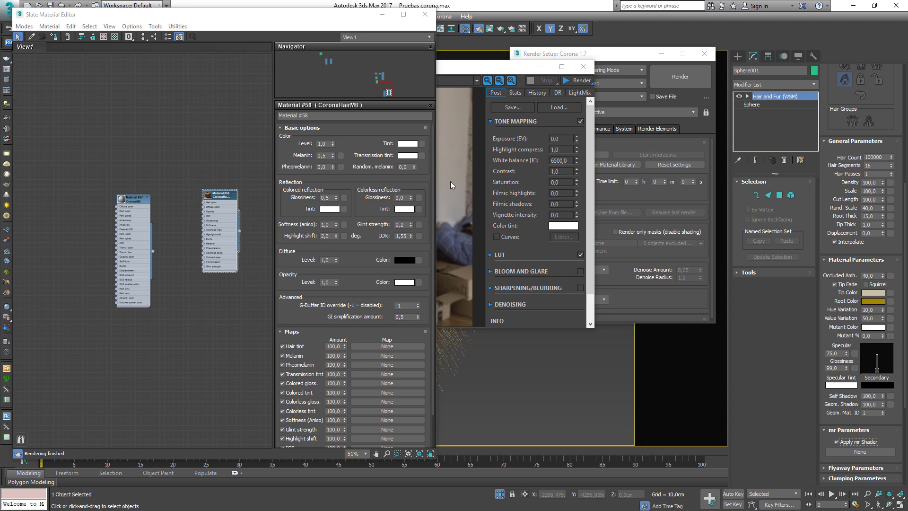
pyautogui.hotkey('shift', 'q')
pyautogui.moveTo(392, 74); pyautogui.dragTo(639, 27)
pyautogui.click(237, 229)
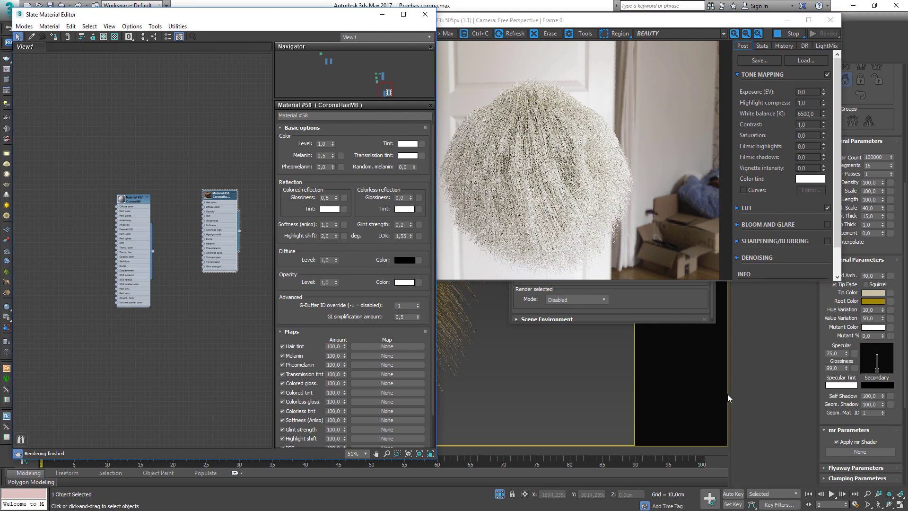
pyautogui.moveTo(240, 231); pyautogui.dragTo(877, 457)
pyautogui.click(433, 286)
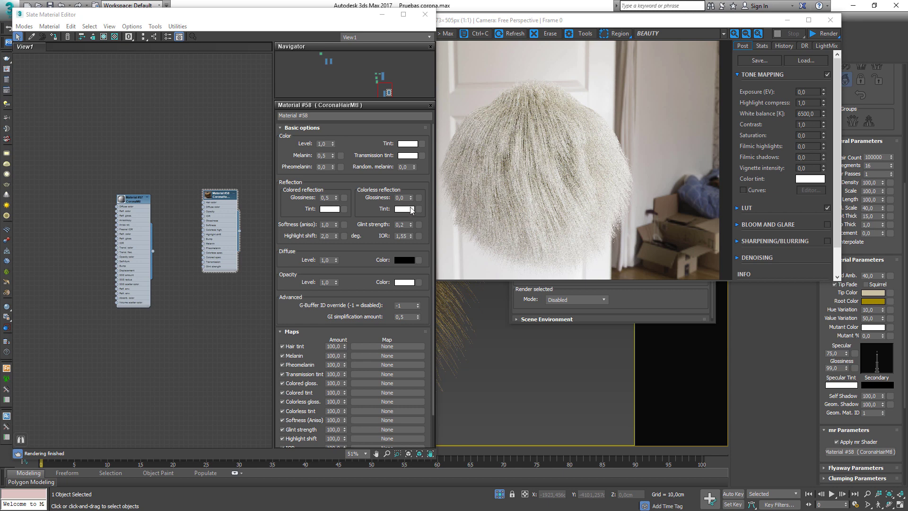
# Render the hair interactively with the hair material, close the material editor and view the sphere from other angles.
pyautogui.hotkey('shift', 'q')
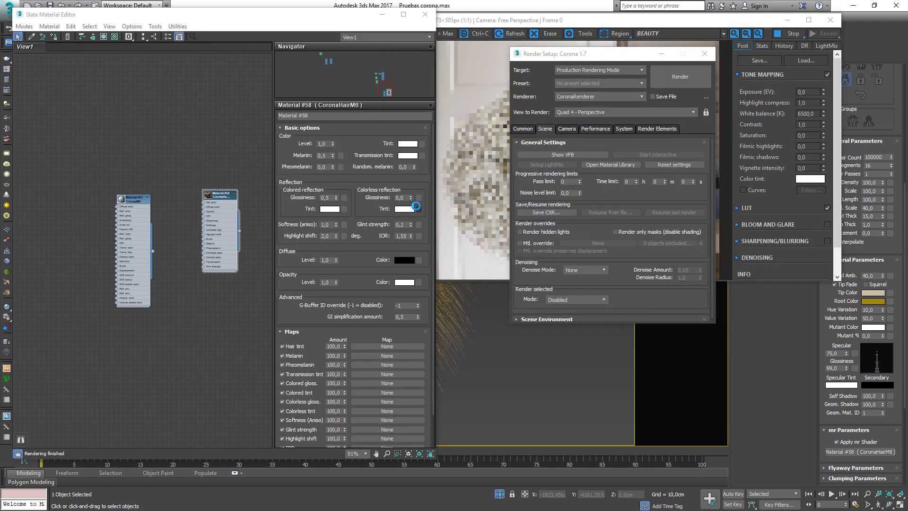
pyautogui.click(477, 166)
pyautogui.moveTo(341, 20); pyautogui.dragTo(250, 42)
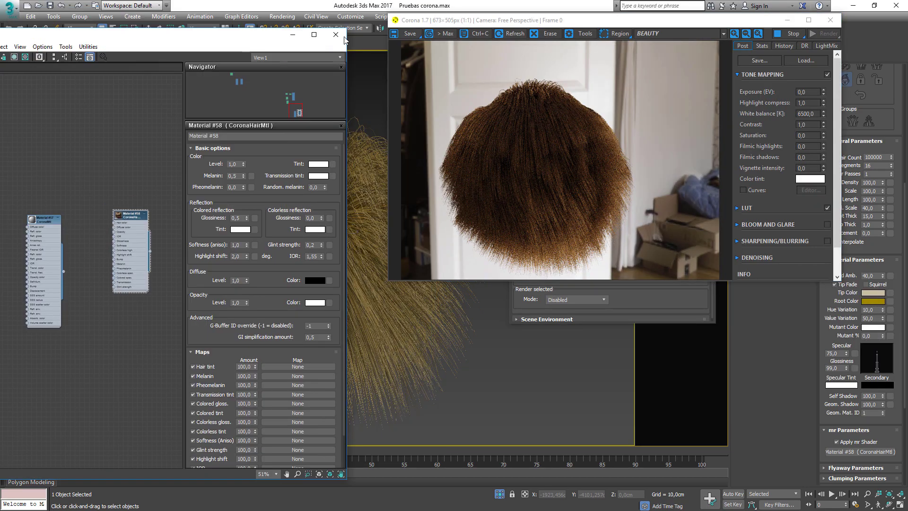
pyautogui.click(336, 35)
pyautogui.keyDown('alt'); pyautogui.moveTo(370, 194); pyautogui.dragTo(261, 227, button='middle'); pyautogui.keyUp('alt')
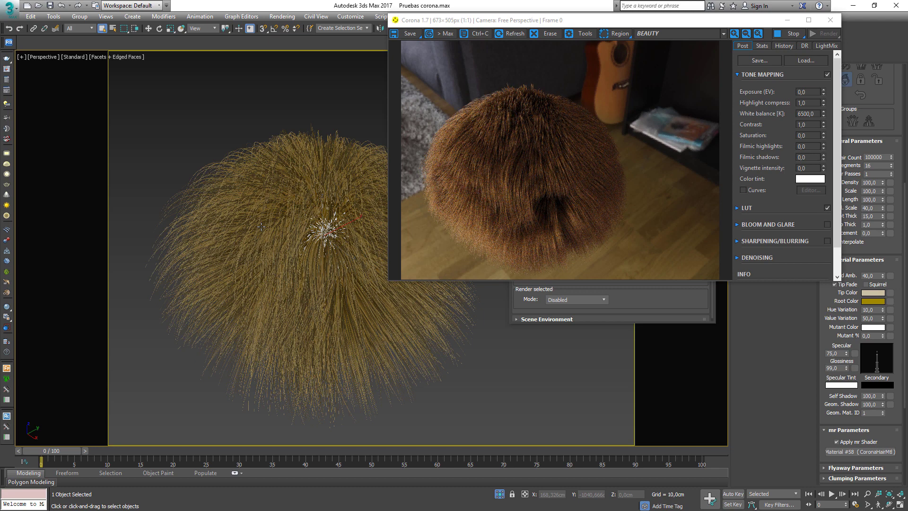
pyautogui.keyDown('alt'); pyautogui.moveTo(256, 274); pyautogui.dragTo(271, 296, button='middle'); pyautogui.keyUp('alt')
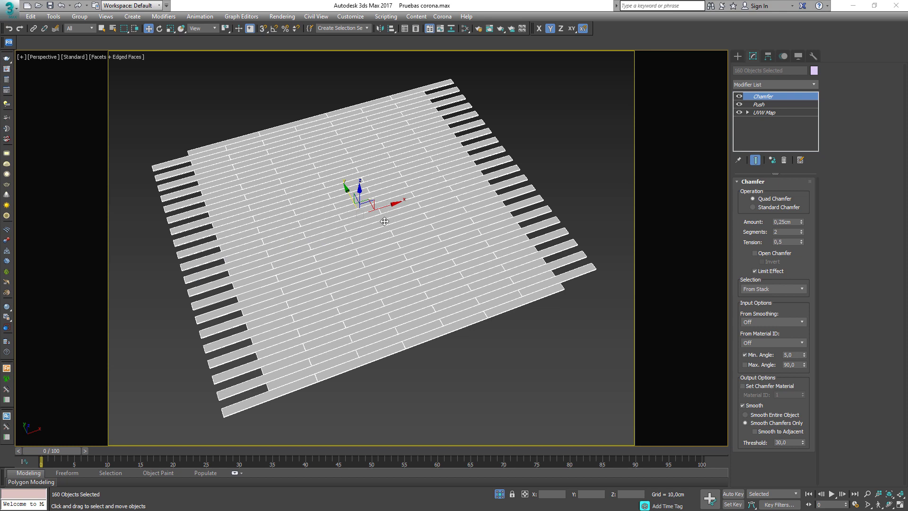
# Examine how the floor is built from separate plank objects by selecting all of them and individual planks.
pyautogui.click(540, 163)
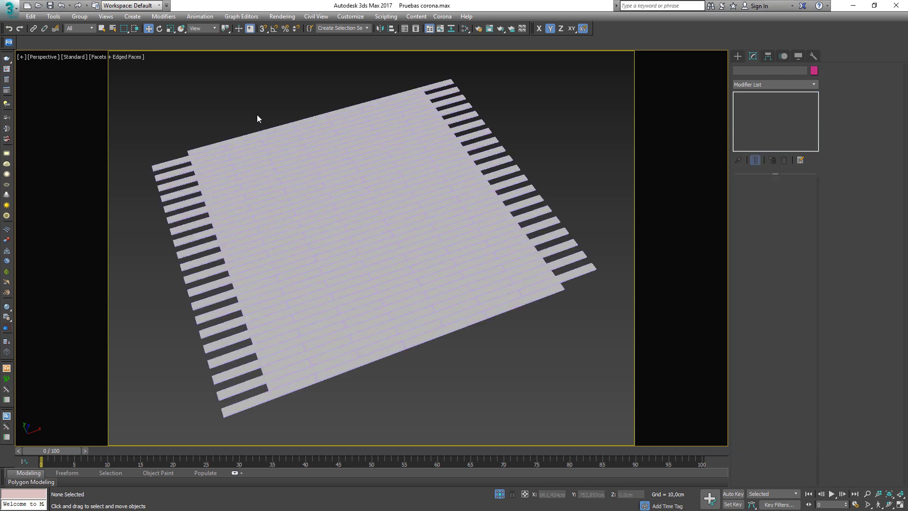
pyautogui.moveTo(180, 78); pyautogui.dragTo(560, 402)
pyautogui.keyDown('alt'); pyautogui.moveTo(565, 360); pyautogui.dragTo(565, 365, button='middle'); pyautogui.keyUp('alt')
pyautogui.click(440, 260)
pyautogui.click(353, 246)
pyautogui.click(321, 240)
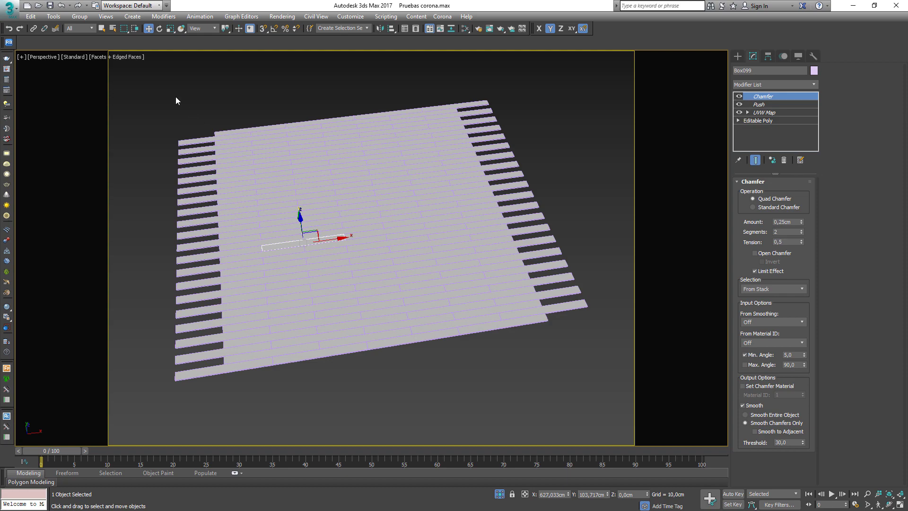
pyautogui.moveTo(609, 434); pyautogui.dragTo(610, 434)
pyautogui.keyDown('alt'); pyautogui.moveTo(381, 340); pyautogui.dragTo(398, 339, button='middle'); pyautogui.keyUp('alt')
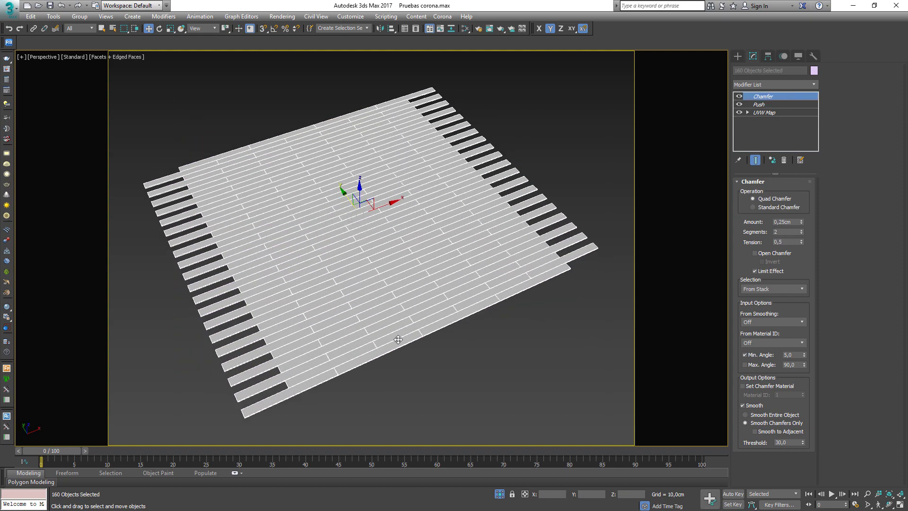
# Select all the floor planks and display the settings of their shared UVW Map modifier.
pyautogui.click(344, 224)
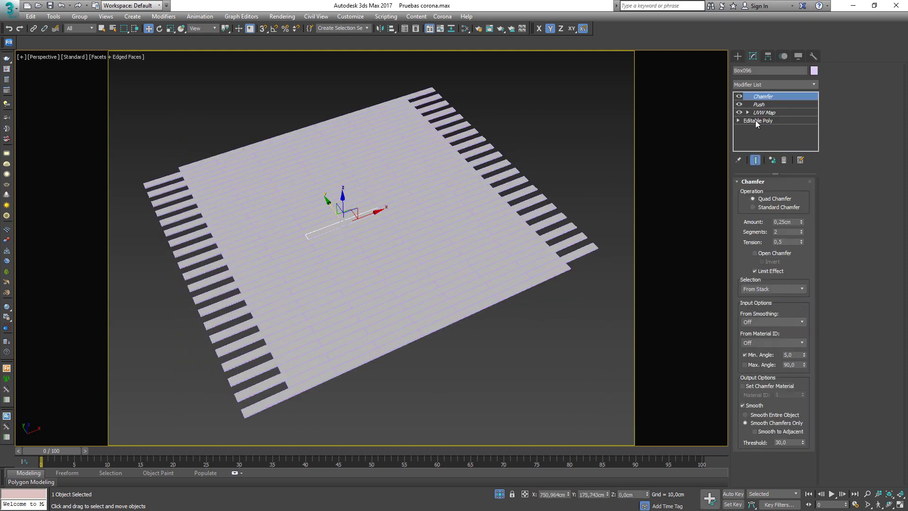
pyautogui.hotkey('ctrl', 'a')
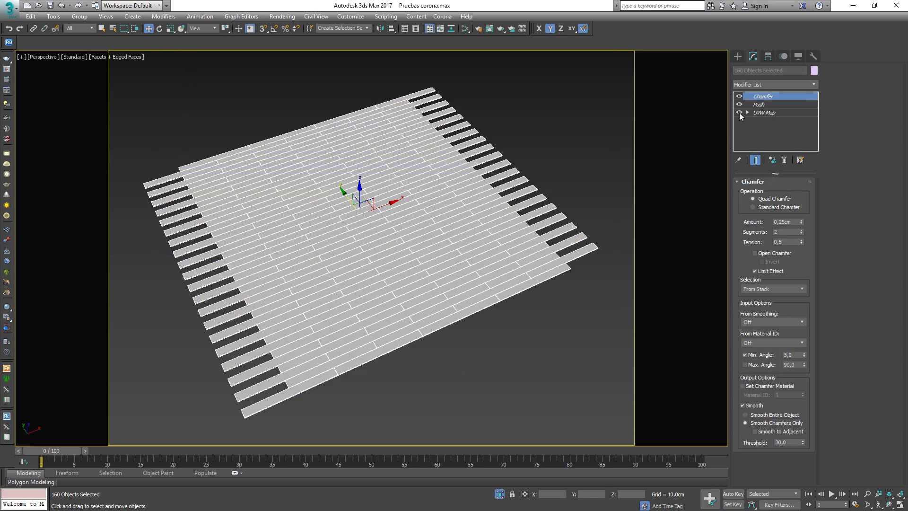
pyautogui.click(776, 112)
pyautogui.moveTo(349, 263); pyautogui.dragTo(339, 260, button='middle')
pyautogui.moveTo(211, 154); pyautogui.dragTo(219, 148, button='middle')
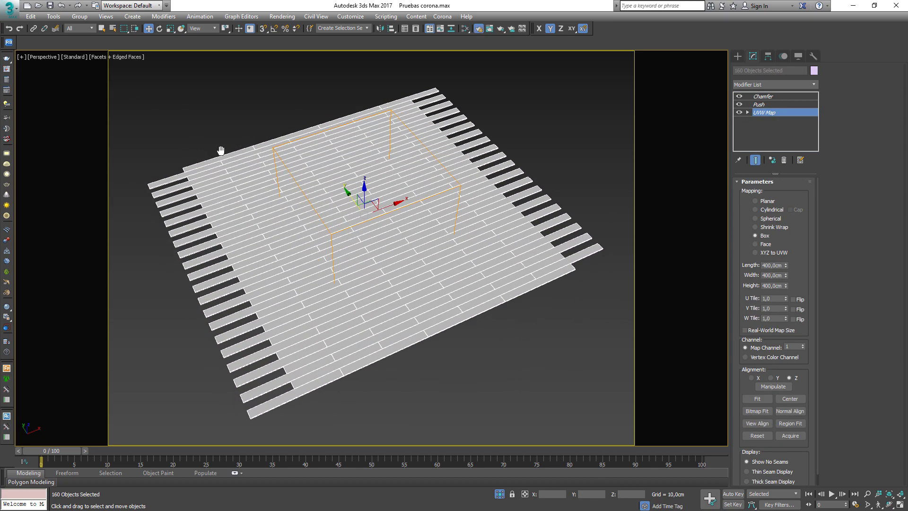
# Start a Corona interactive render of the plank floor and close Render Setup.
pyautogui.press('F10')
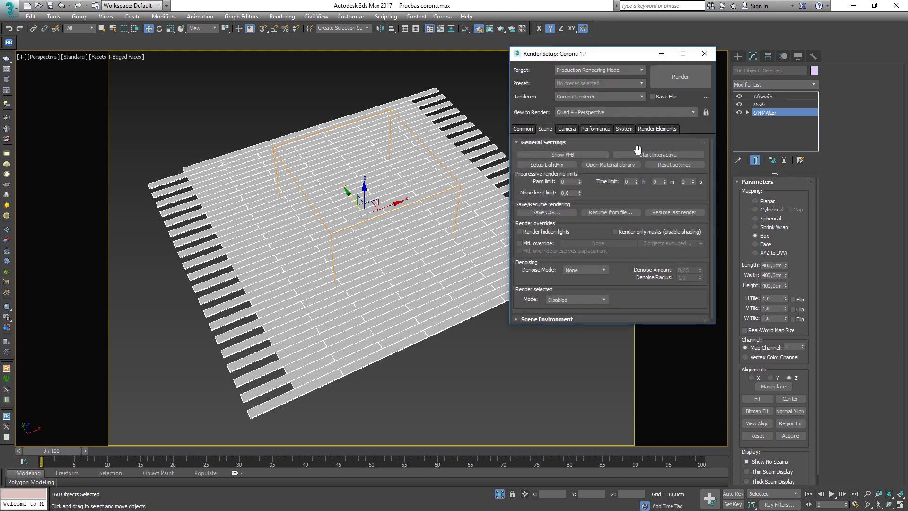
pyautogui.click(643, 156)
pyautogui.moveTo(629, 37); pyautogui.dragTo(716, 11)
pyautogui.click(550, 62)
pyautogui.click(704, 53)
pyautogui.moveTo(375, 257); pyautogui.dragTo(377, 255, button='middle')
# Set the U and V tiling of the floor material's Checker map to 2.
pyautogui.press('m')
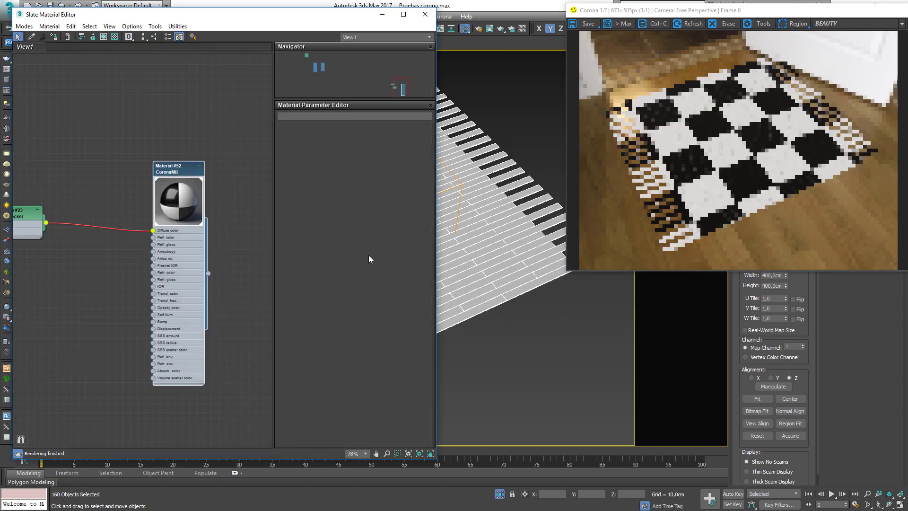
pyautogui.doubleClick(42, 206)
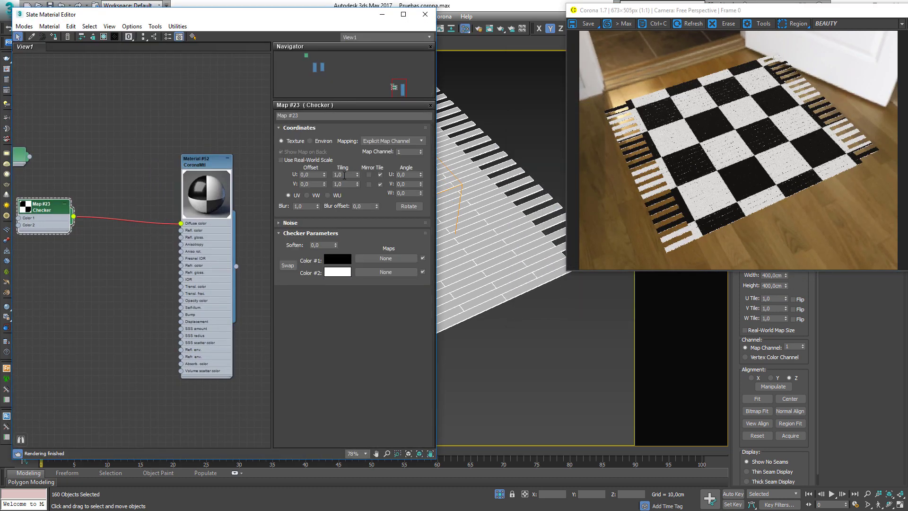
pyautogui.doubleClick(339, 175)
pyautogui.write('2')
pyautogui.press('Tab')
pyautogui.write('2')
pyautogui.press('Return')
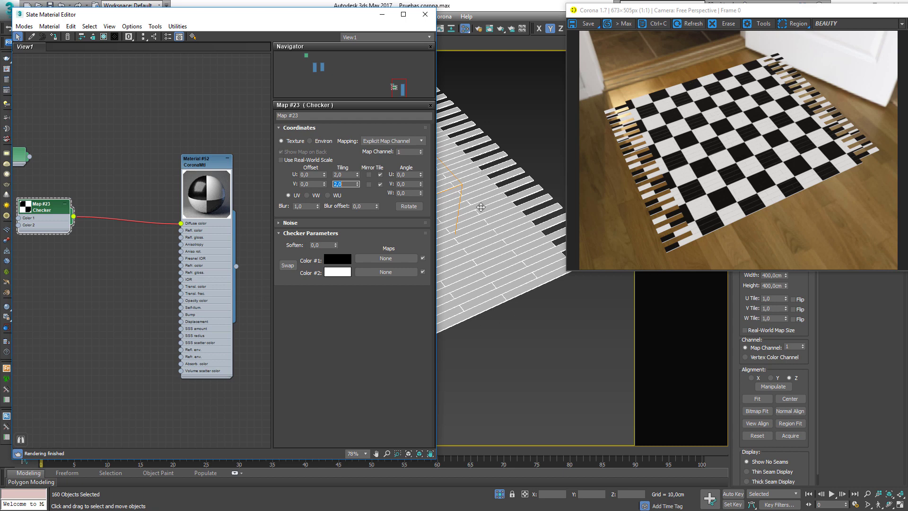
# Add a CoronaUvwRandomizer map and wire it between the Checker map and the floor material's Diffuse color.
pyautogui.moveTo(112, 256); pyautogui.dragTo(142, 250, button='middle')
pyautogui.moveTo(92, 203); pyautogui.dragTo(78, 203)
pyautogui.rightClick(106, 250)
pyautogui.moveTo(131, 266)
pyautogui.moveTo(230, 277)
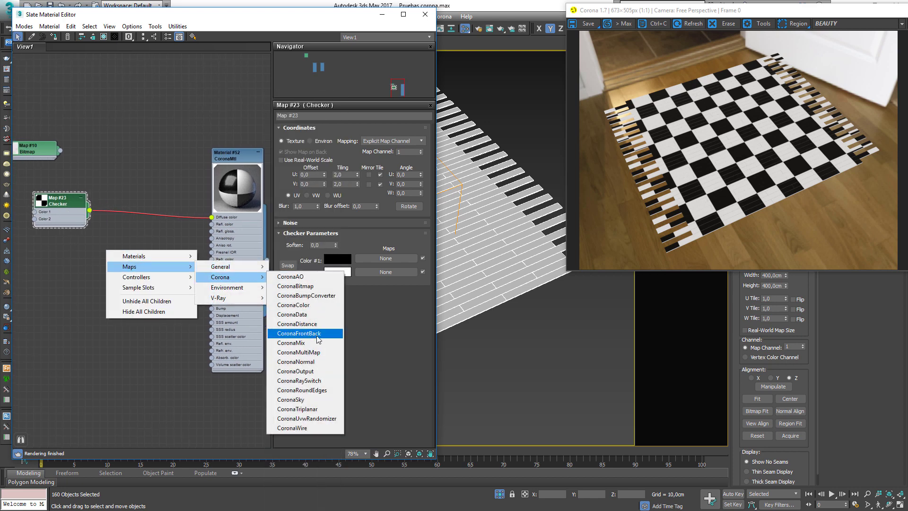
pyautogui.click(292, 420)
pyautogui.moveTo(68, 214); pyautogui.dragTo(61, 214)
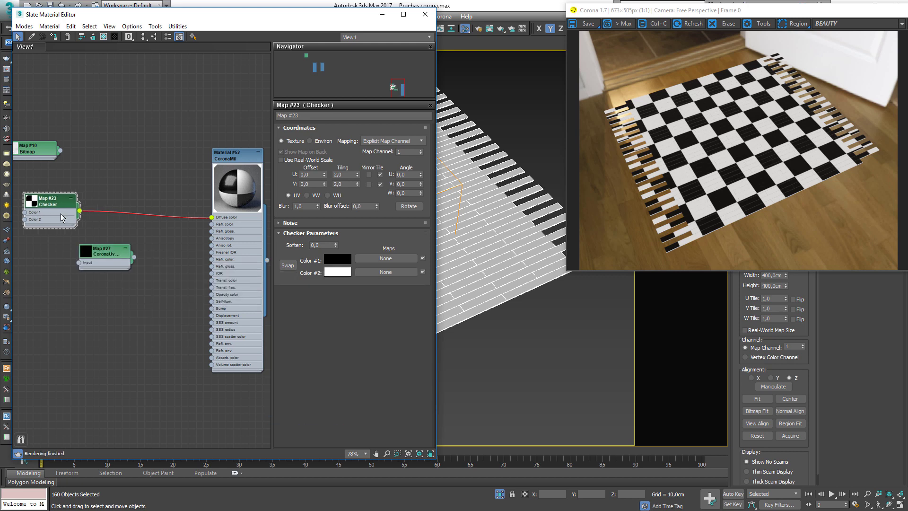
pyautogui.moveTo(127, 258); pyautogui.dragTo(148, 251)
pyautogui.moveTo(83, 211); pyautogui.dragTo(100, 256)
pyautogui.moveTo(155, 249); pyautogui.dragTo(153, 200)
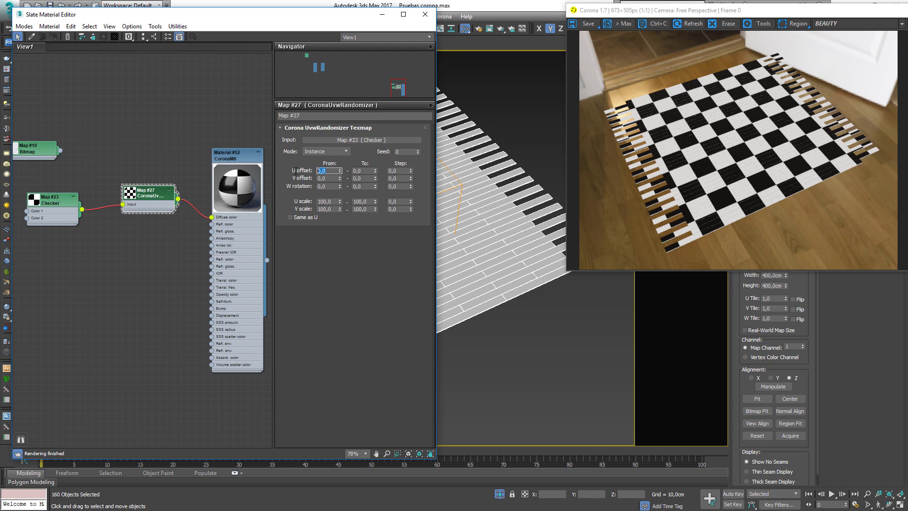
# Set the upper limit of the UVW randomizer's U offset and V offset to 200.
pyautogui.doubleClick(364, 171)
pyautogui.write('200')
pyautogui.press('Return')
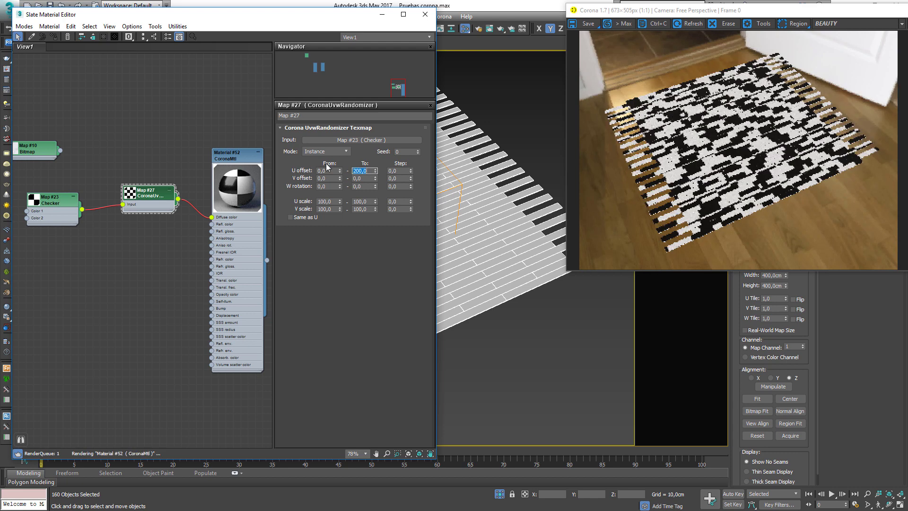
pyautogui.press('Tab')
pyautogui.press('Tab')
pyautogui.press('Tab')
pyautogui.write('200')
pyautogui.press('Return')
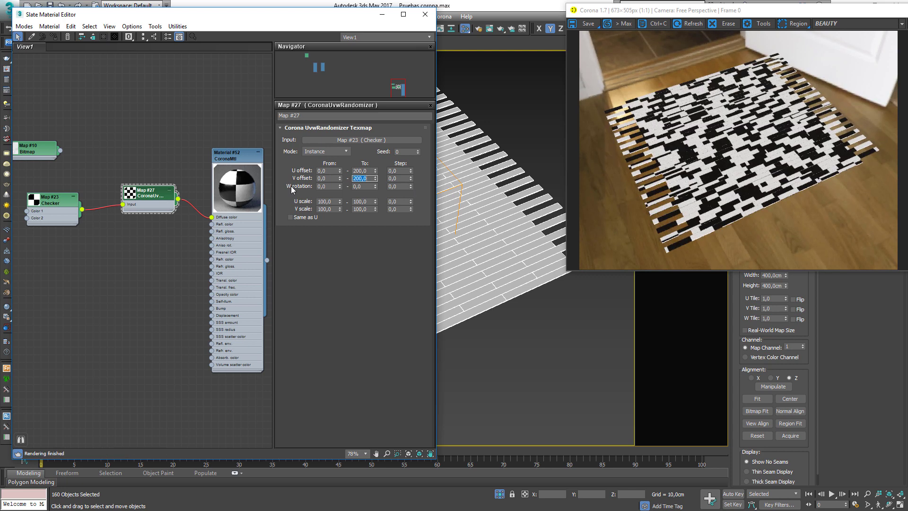
# Set the UVW randomizer's W rotation upper limit to 90 with a step of 90.
pyautogui.press('Tab')
pyautogui.press('Tab')
pyautogui.press('Tab')
pyautogui.write('90')
pyautogui.press('Return')
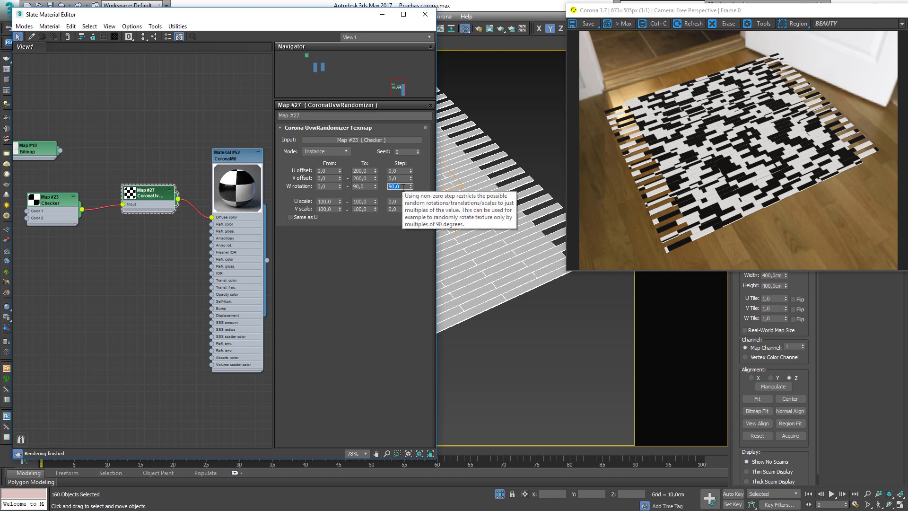
# Set the UVW randomizer's W rotation step and upper limit to 0.
pyautogui.write('0')
pyautogui.press('Return')
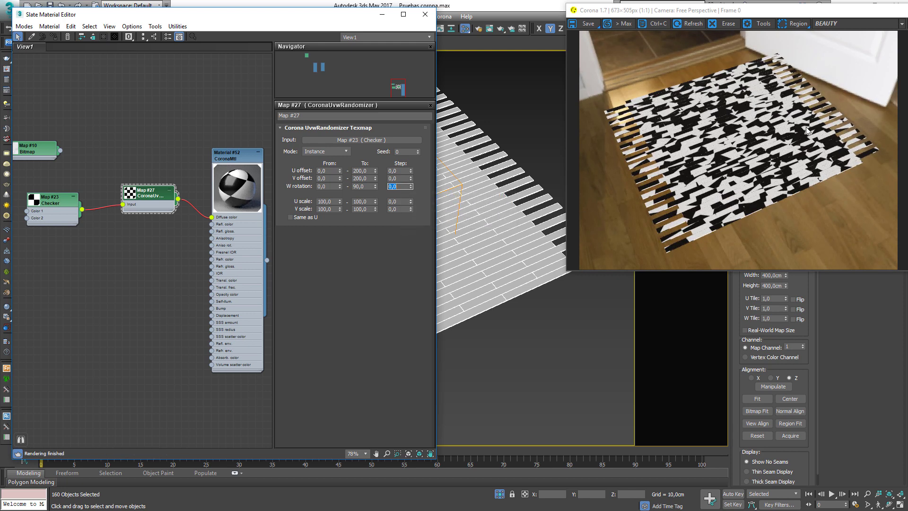
pyautogui.click(371, 187)
pyautogui.write('0')
pyautogui.press('Return')
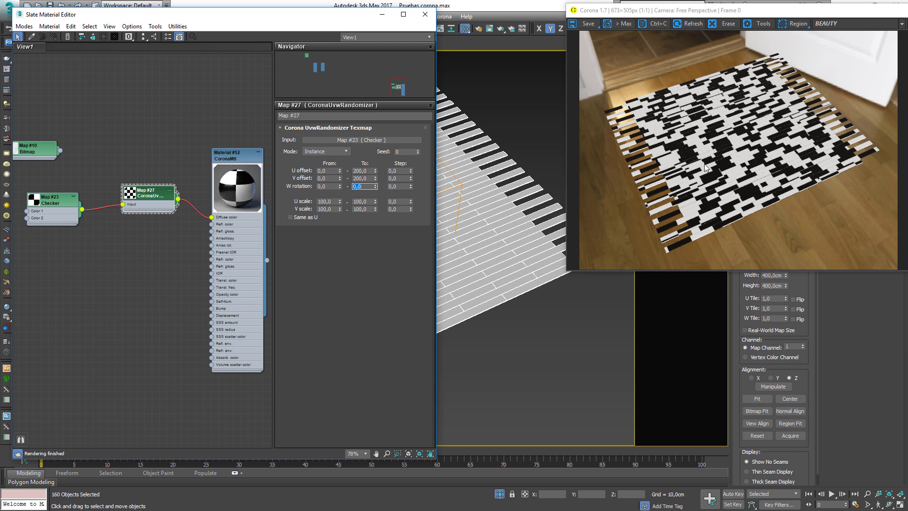
# Move the marble Bitmap node below the Checker and wire it directly to the floor material's Diffuse color.
pyautogui.moveTo(59, 326); pyautogui.dragTo(78, 328, button='middle')
pyautogui.doubleClick(31, 153)
pyautogui.moveTo(34, 157); pyautogui.dragTo(64, 304)
pyautogui.moveTo(108, 324); pyautogui.dragTo(230, 218)
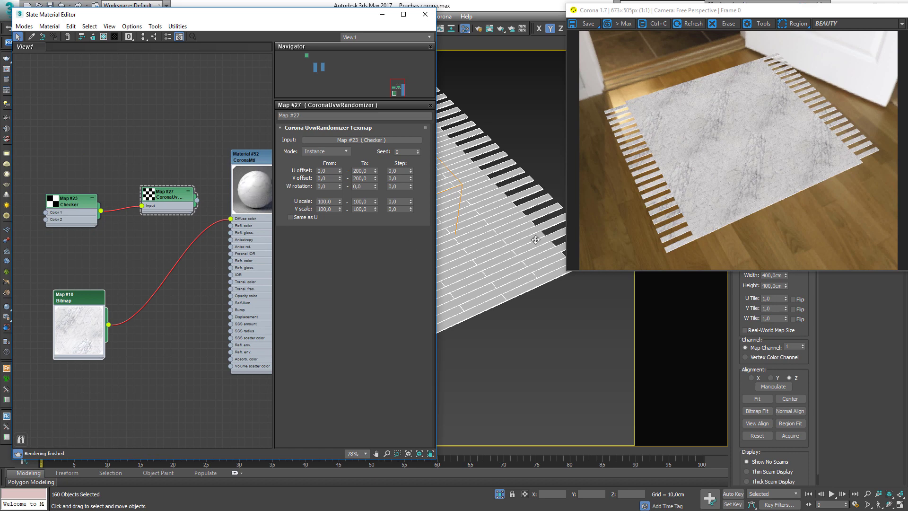
# Move the UVW randomizer and Checker nodes up and delete the connection between them.
pyautogui.moveTo(168, 192); pyautogui.dragTo(168, 169)
pyautogui.moveTo(70, 200); pyautogui.dragTo(48, 178)
pyautogui.click(110, 187)
pyautogui.press('Delete')
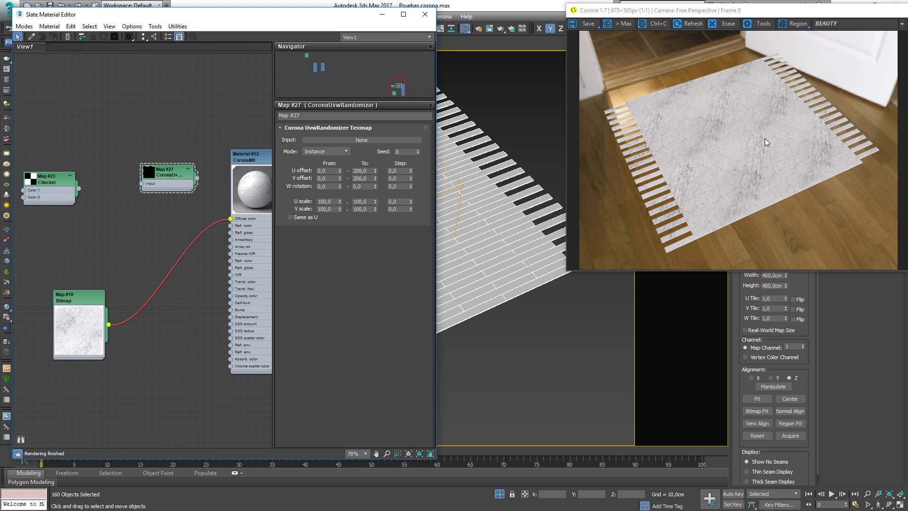
# Wire the UVW randomizer between the marble Bitmap and the floor material's Diffuse color.
pyautogui.moveTo(172, 183); pyautogui.dragTo(165, 198)
pyautogui.moveTo(109, 325); pyautogui.dragTo(135, 199)
pyautogui.moveTo(190, 193); pyautogui.dragTo(231, 219)
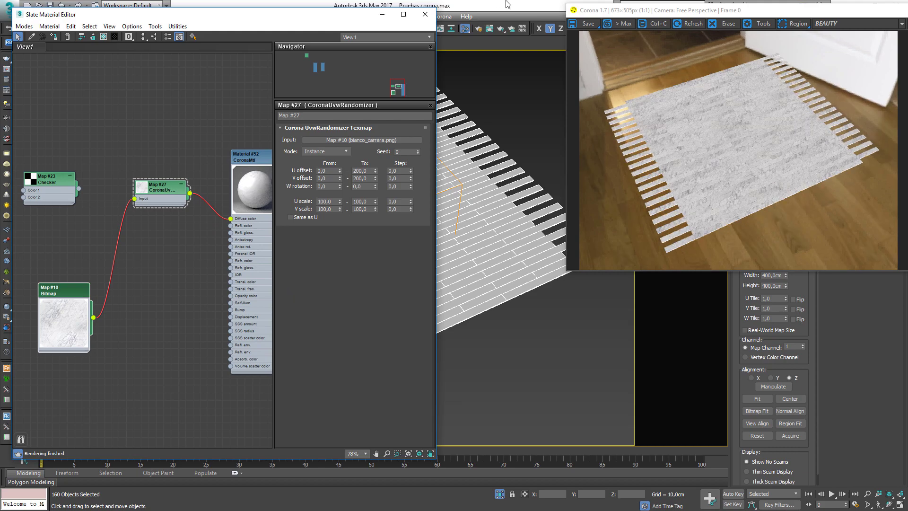
# Close the Slate Material Editor and examine the randomized marble texture on the floor planks up close.
pyautogui.click(425, 15)
pyautogui.scroll(3, 352, 255)
pyautogui.moveTo(400, 246); pyautogui.dragTo(328, 245, button='middle')
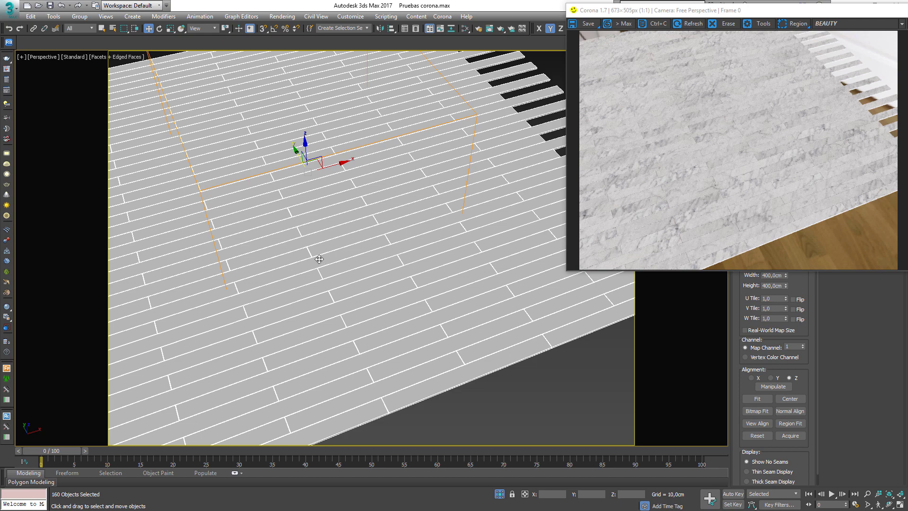
pyautogui.moveTo(315, 261); pyautogui.dragTo(397, 270, button='middle')
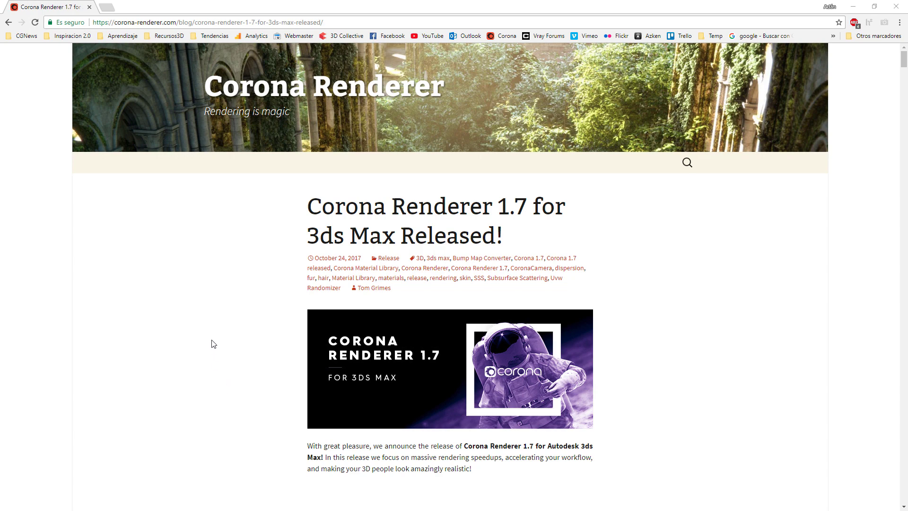
# Read the Corona Renderer 1.7 release post in the browser down to its Quick Facts and New Functionality sections.
pyautogui.scroll(-5, 264, 306)
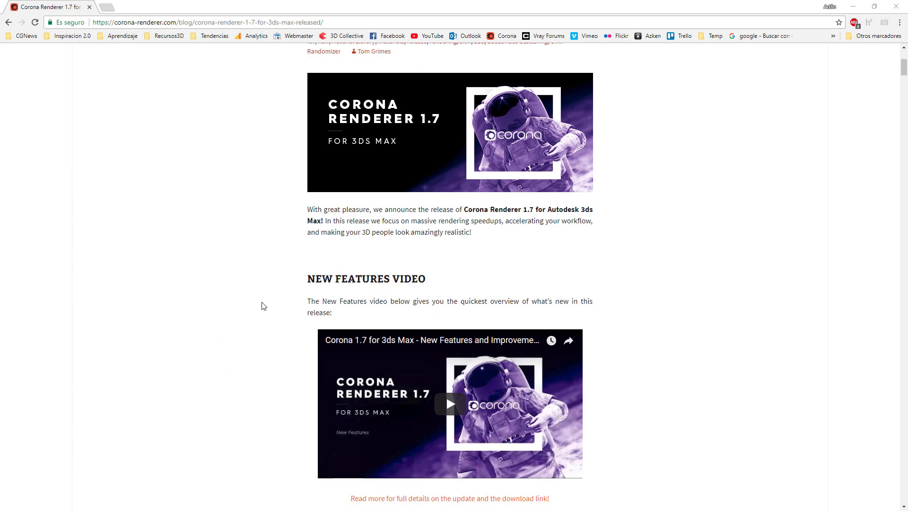
pyautogui.scroll(-10, 263, 306)
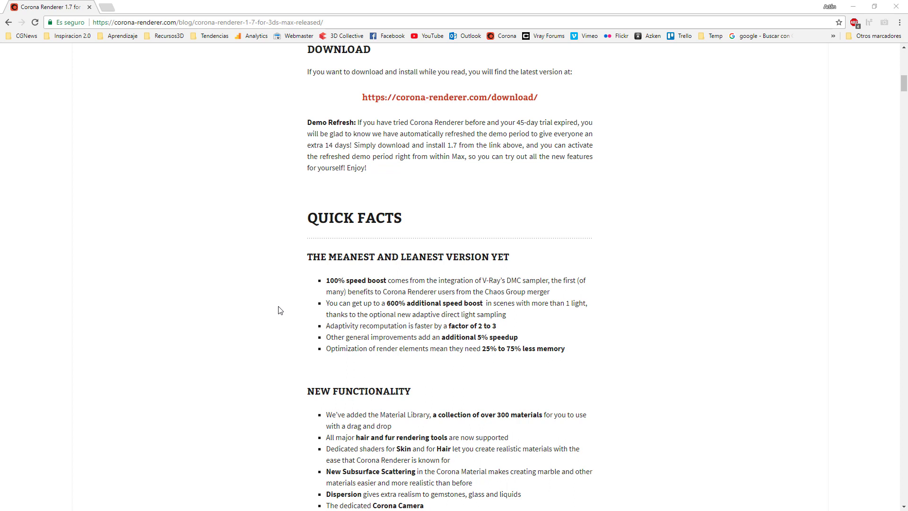
pyautogui.scroll(-3, 279, 310)
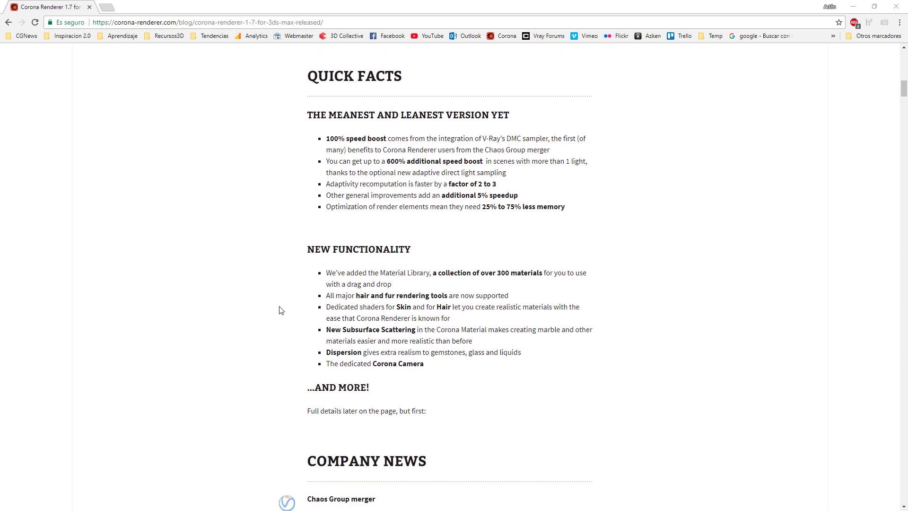